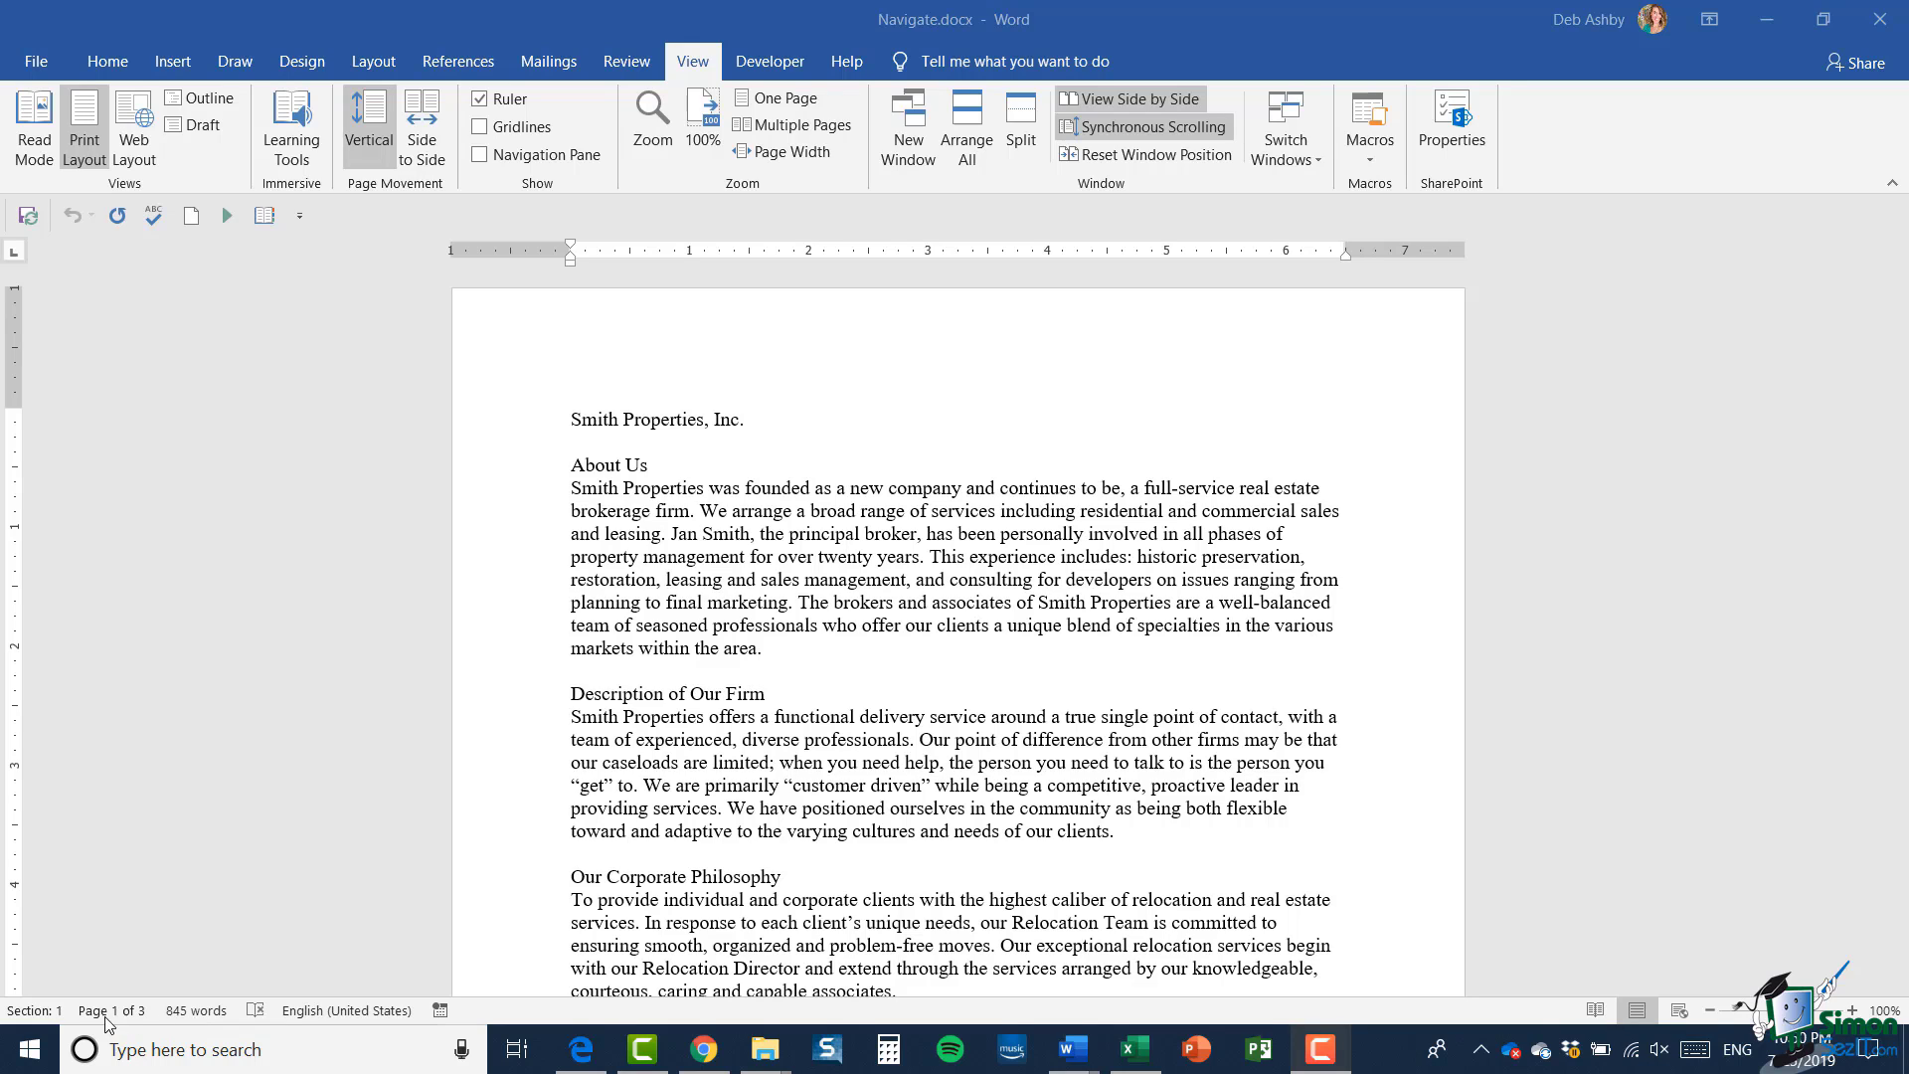
# - Place the cursor in the About Us paragraph, and move it to the document's end and back to the beginning
pyautogui.click(773, 489)
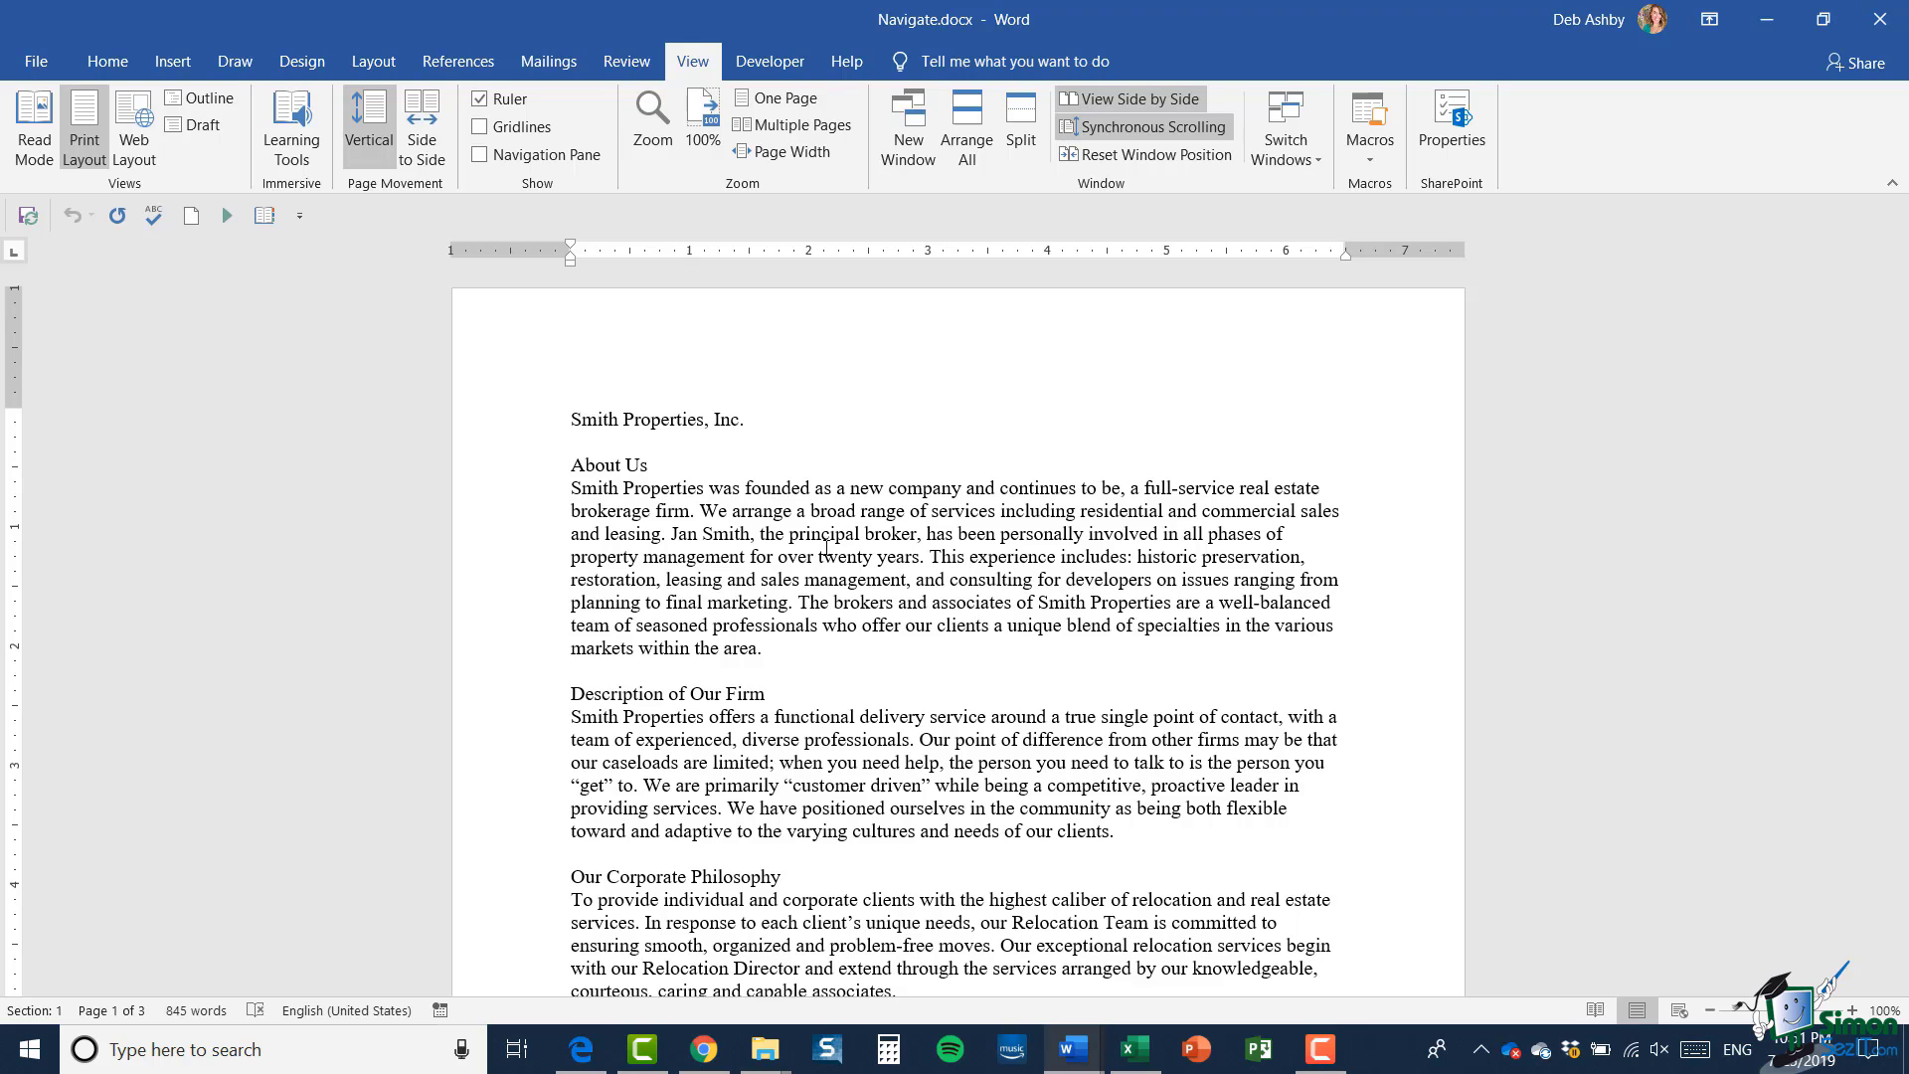
pyautogui.click(914, 490)
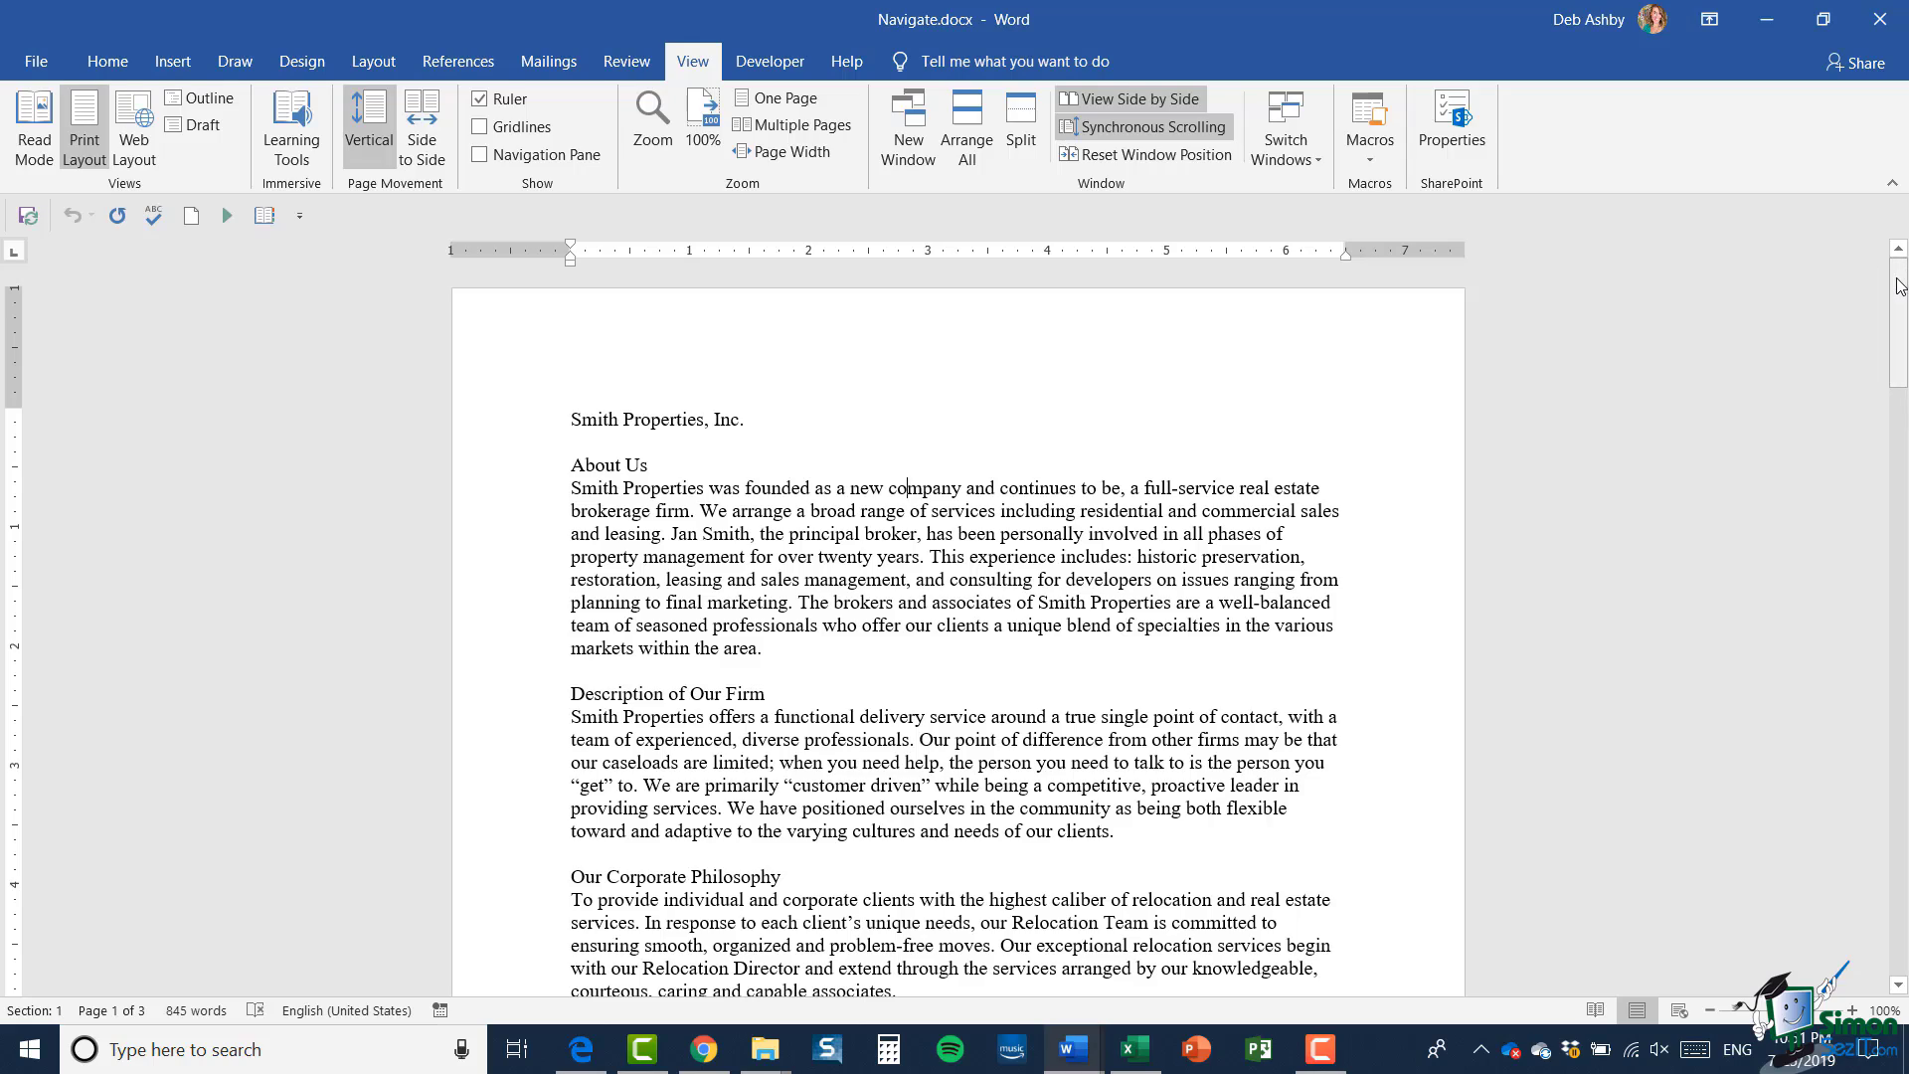
pyautogui.moveTo(1899, 286)
pyautogui.mouseDown()
pyautogui.moveTo(1896, 774)
pyautogui.moveTo(1898, 265)
pyautogui.mouseUp()
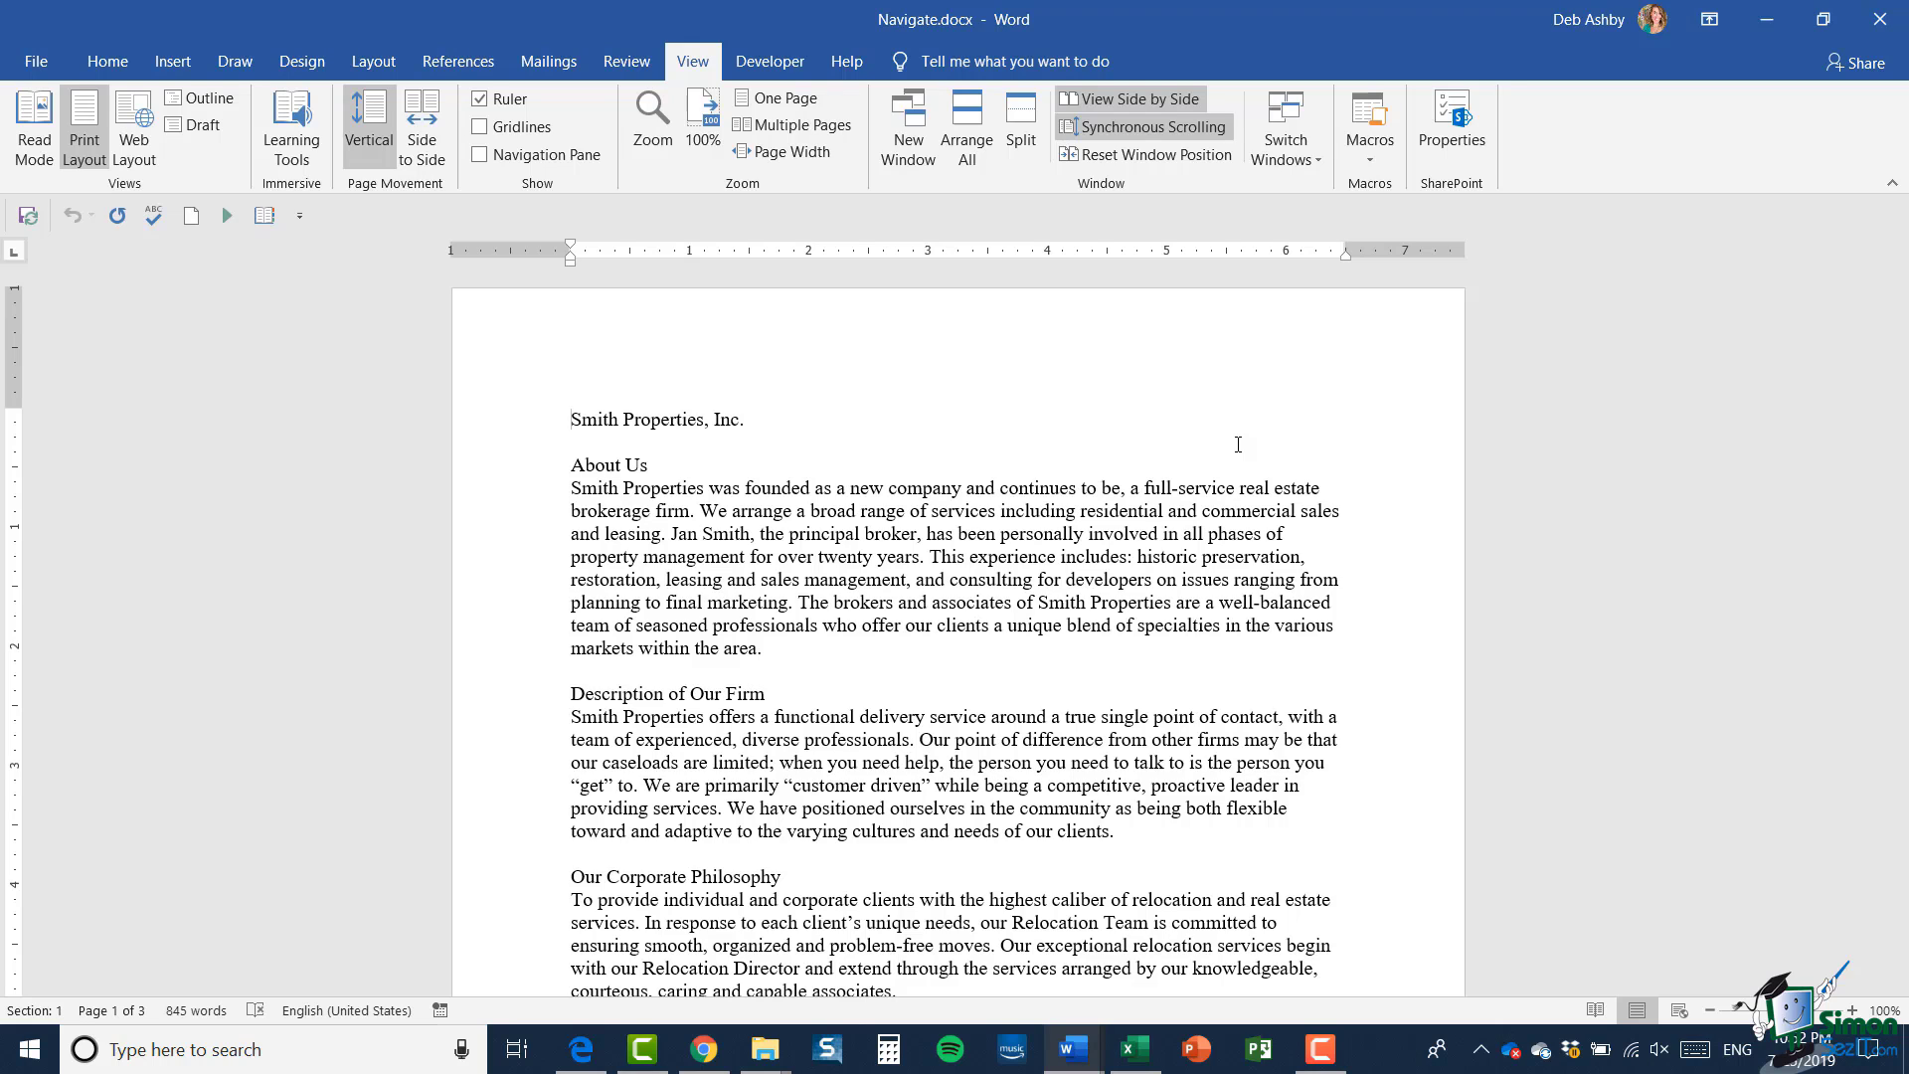
pyautogui.hotkey('ctrl', 'End')
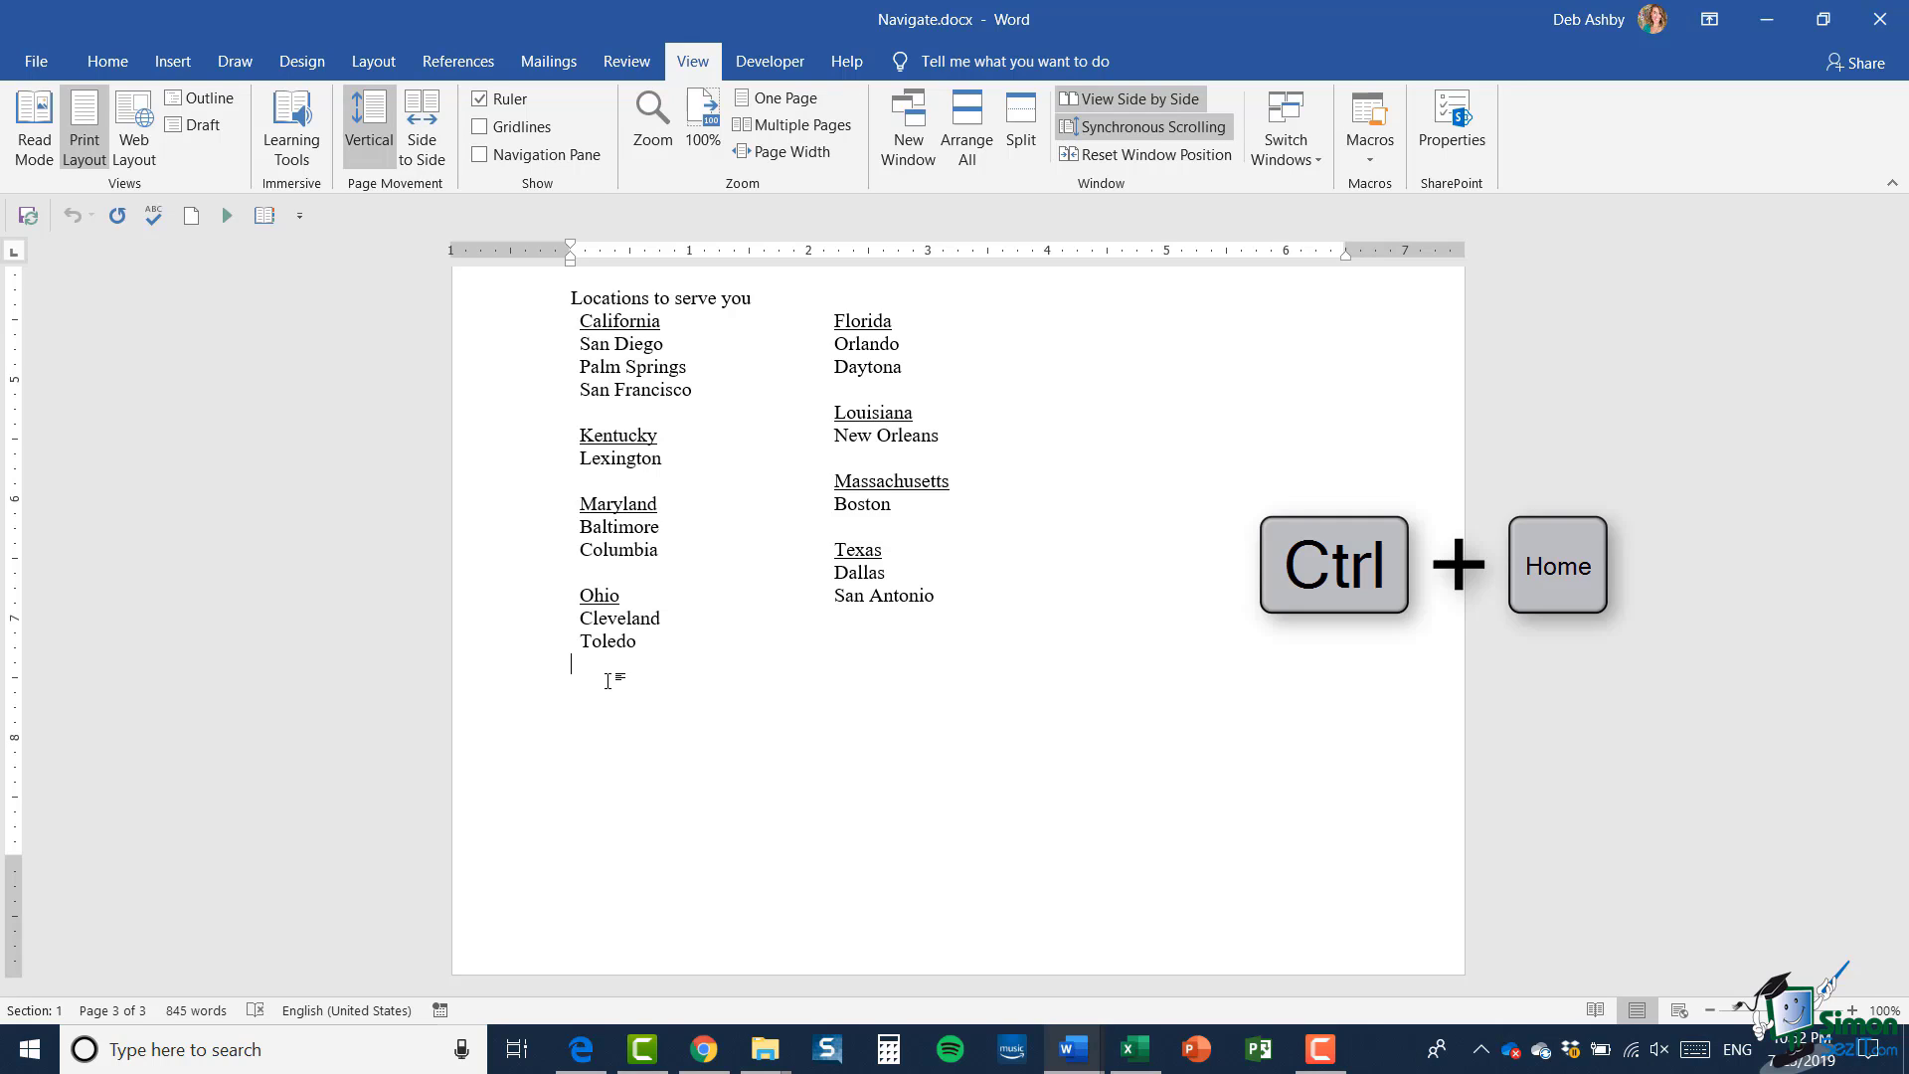
pyautogui.hotkey('ctrl', 'Home')
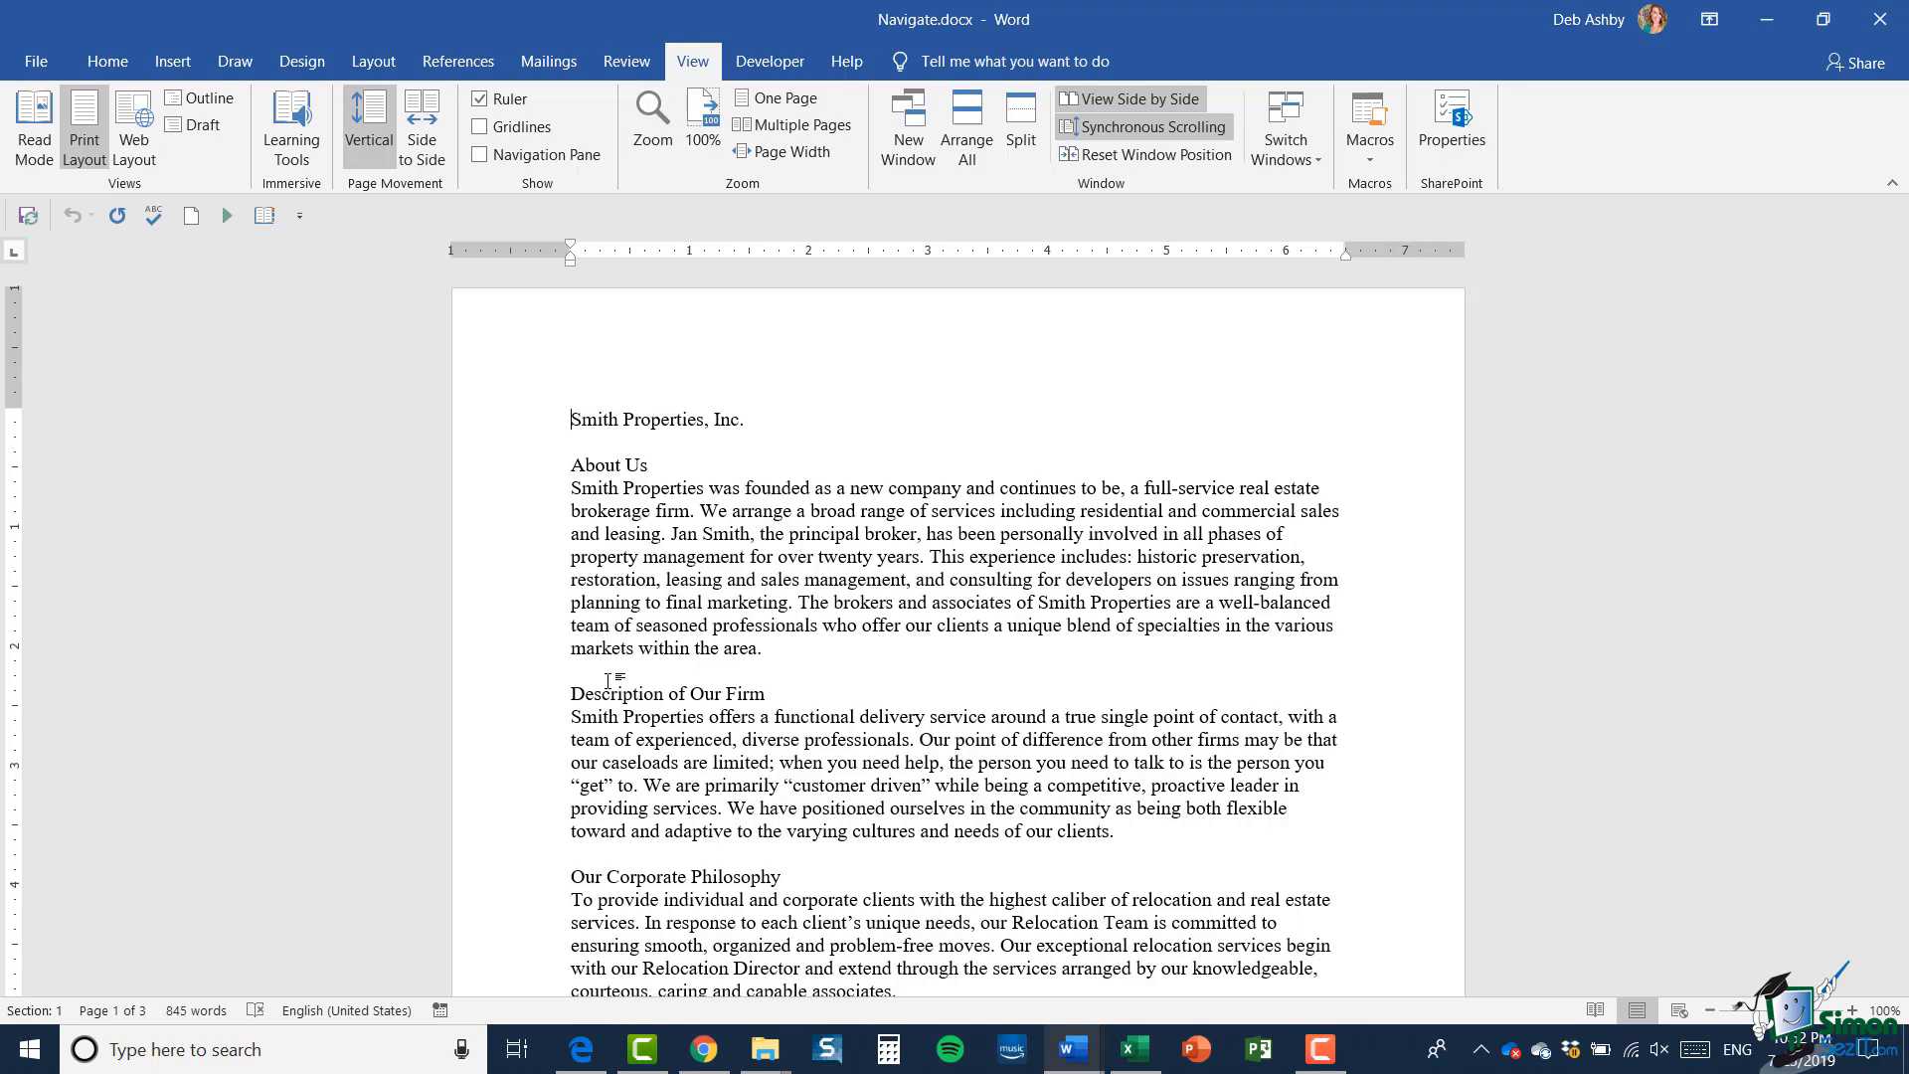
# - Move the cursor forward word by word from the title into the About Us section and back again word by word
pyautogui.hotkey('ctrl', 'Right')
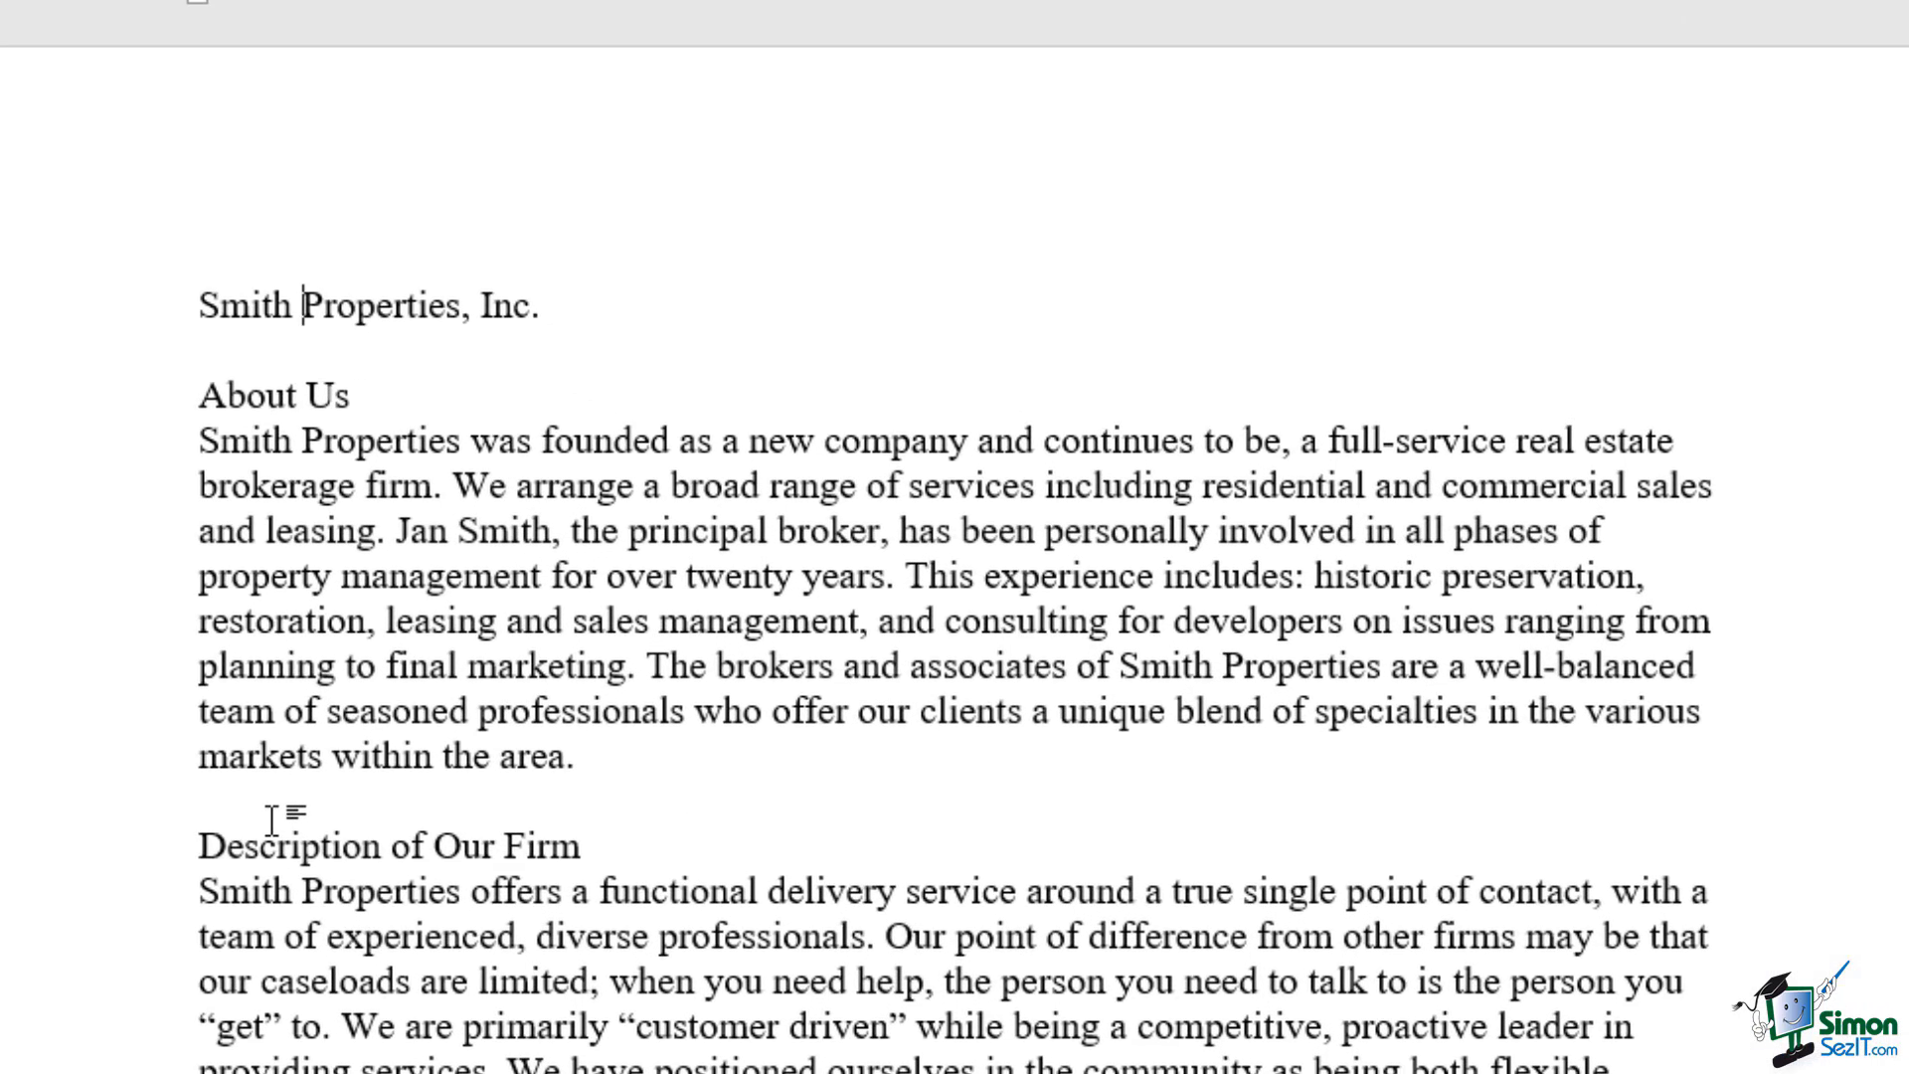
pyautogui.hotkey('ctrl', 'Right')
pyautogui.hotkey('ctrl', 'Right')
pyautogui.hotkey('ctrl', 'Right')
pyautogui.hotkey('ctrl', 'Right')
pyautogui.hotkey('ctrl', 'Right')
pyautogui.hotkey('ctrl', 'Right')
pyautogui.hotkey('ctrl', 'Right')
pyautogui.hotkey('ctrl', 'Right')
pyautogui.hotkey('ctrl', 'Right')
pyautogui.hotkey('ctrl', 'Right')
pyautogui.hotkey('ctrl', 'Right')
pyautogui.hotkey('ctrl', 'Right')
pyautogui.hotkey('ctrl', 'Right')
pyautogui.hotkey('ctrl', 'Right')
pyautogui.hotkey('ctrl', 'Right')
pyautogui.hotkey('ctrl', 'Left')
pyautogui.hotkey('ctrl', 'Left')
pyautogui.hotkey('ctrl', 'Left')
pyautogui.hotkey('ctrl', 'Left')
pyautogui.hotkey('ctrl', 'Left')
pyautogui.hotkey('ctrl', 'Left')
pyautogui.hotkey('ctrl', 'Left')
# - Move the cursor down and back up paragraph by paragraph, and select the entire document
pyautogui.hotkey('ctrl', 'Up')
pyautogui.hotkey('ctrl', 'Down')
pyautogui.hotkey('ctrl', 'Down')
pyautogui.hotkey('ctrl', 'Down')
pyautogui.hotkey('ctrl', 'Down')
pyautogui.hotkey('ctrl', 'Down')
pyautogui.hotkey('ctrl', 'Up')
pyautogui.hotkey('ctrl', 'Up')
pyautogui.hotkey('ctrl', 'Up')
pyautogui.hotkey('ctrl', 'a')
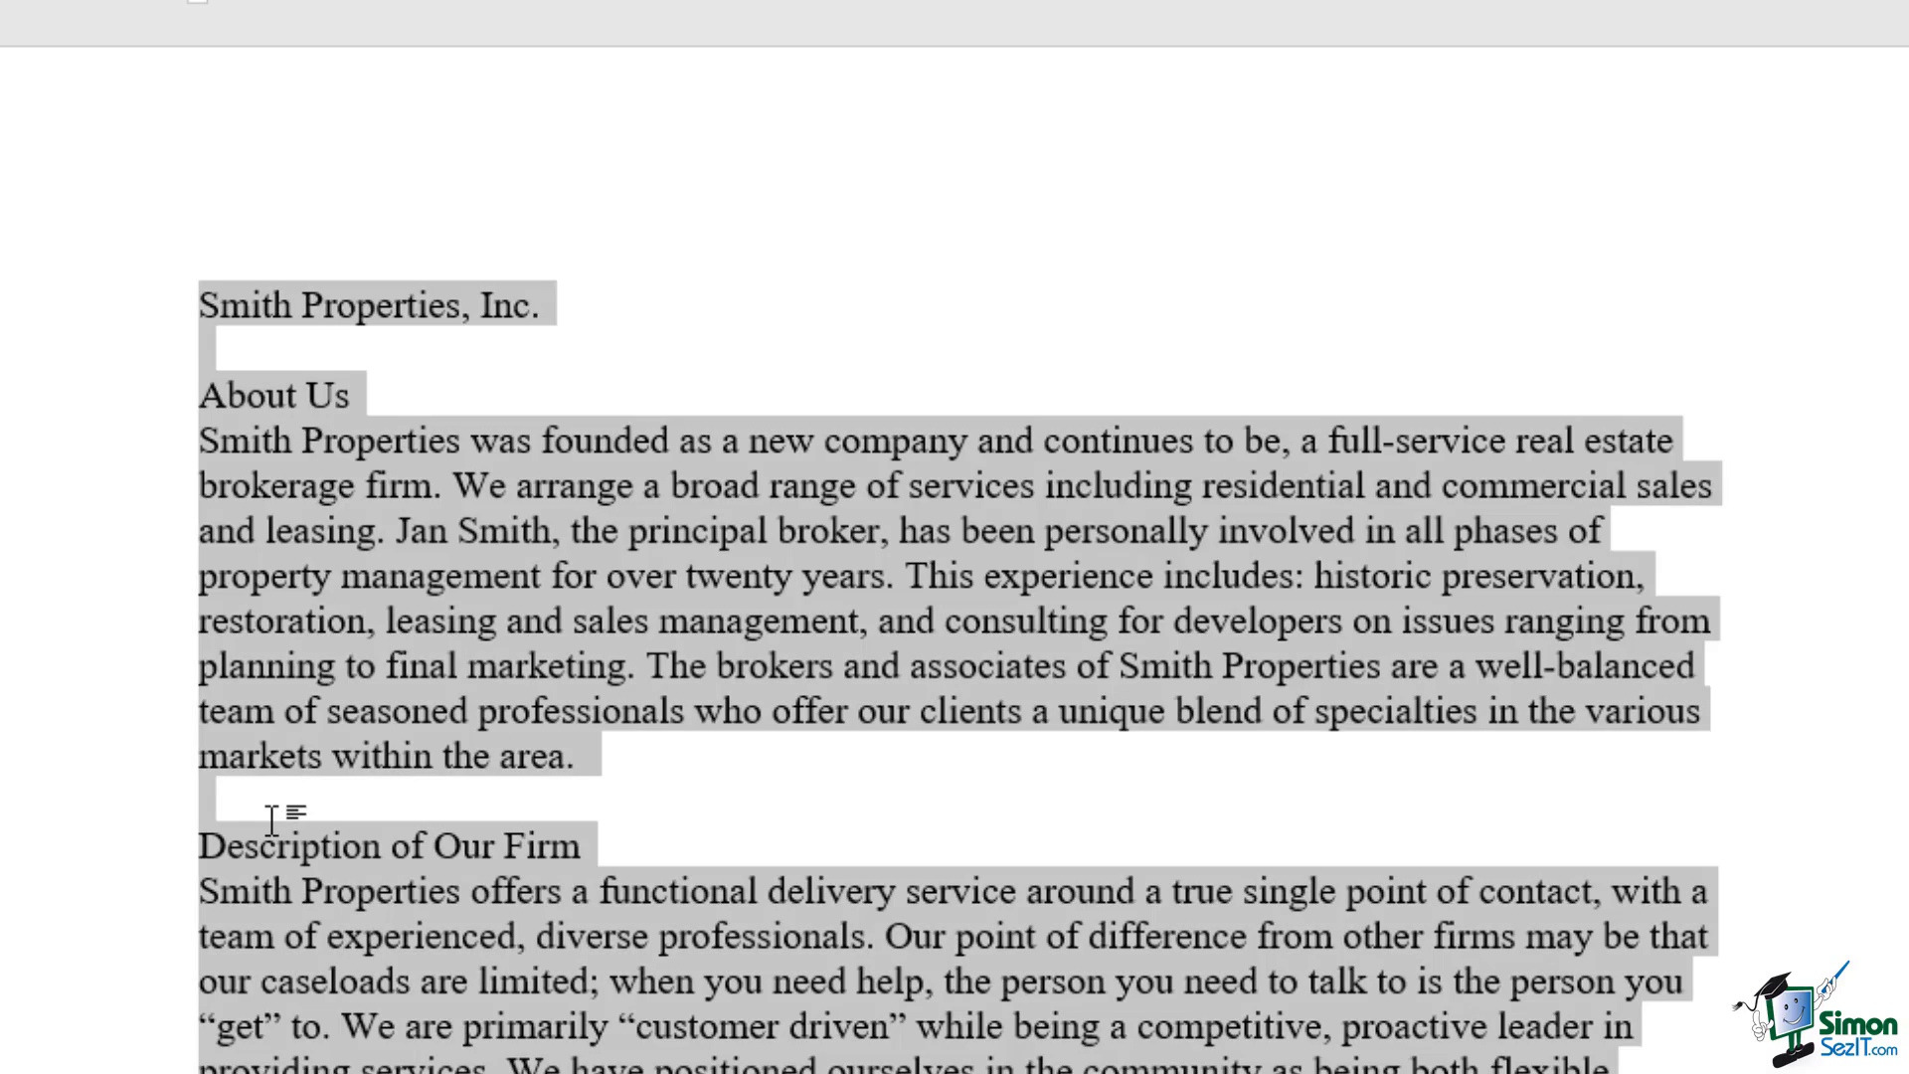
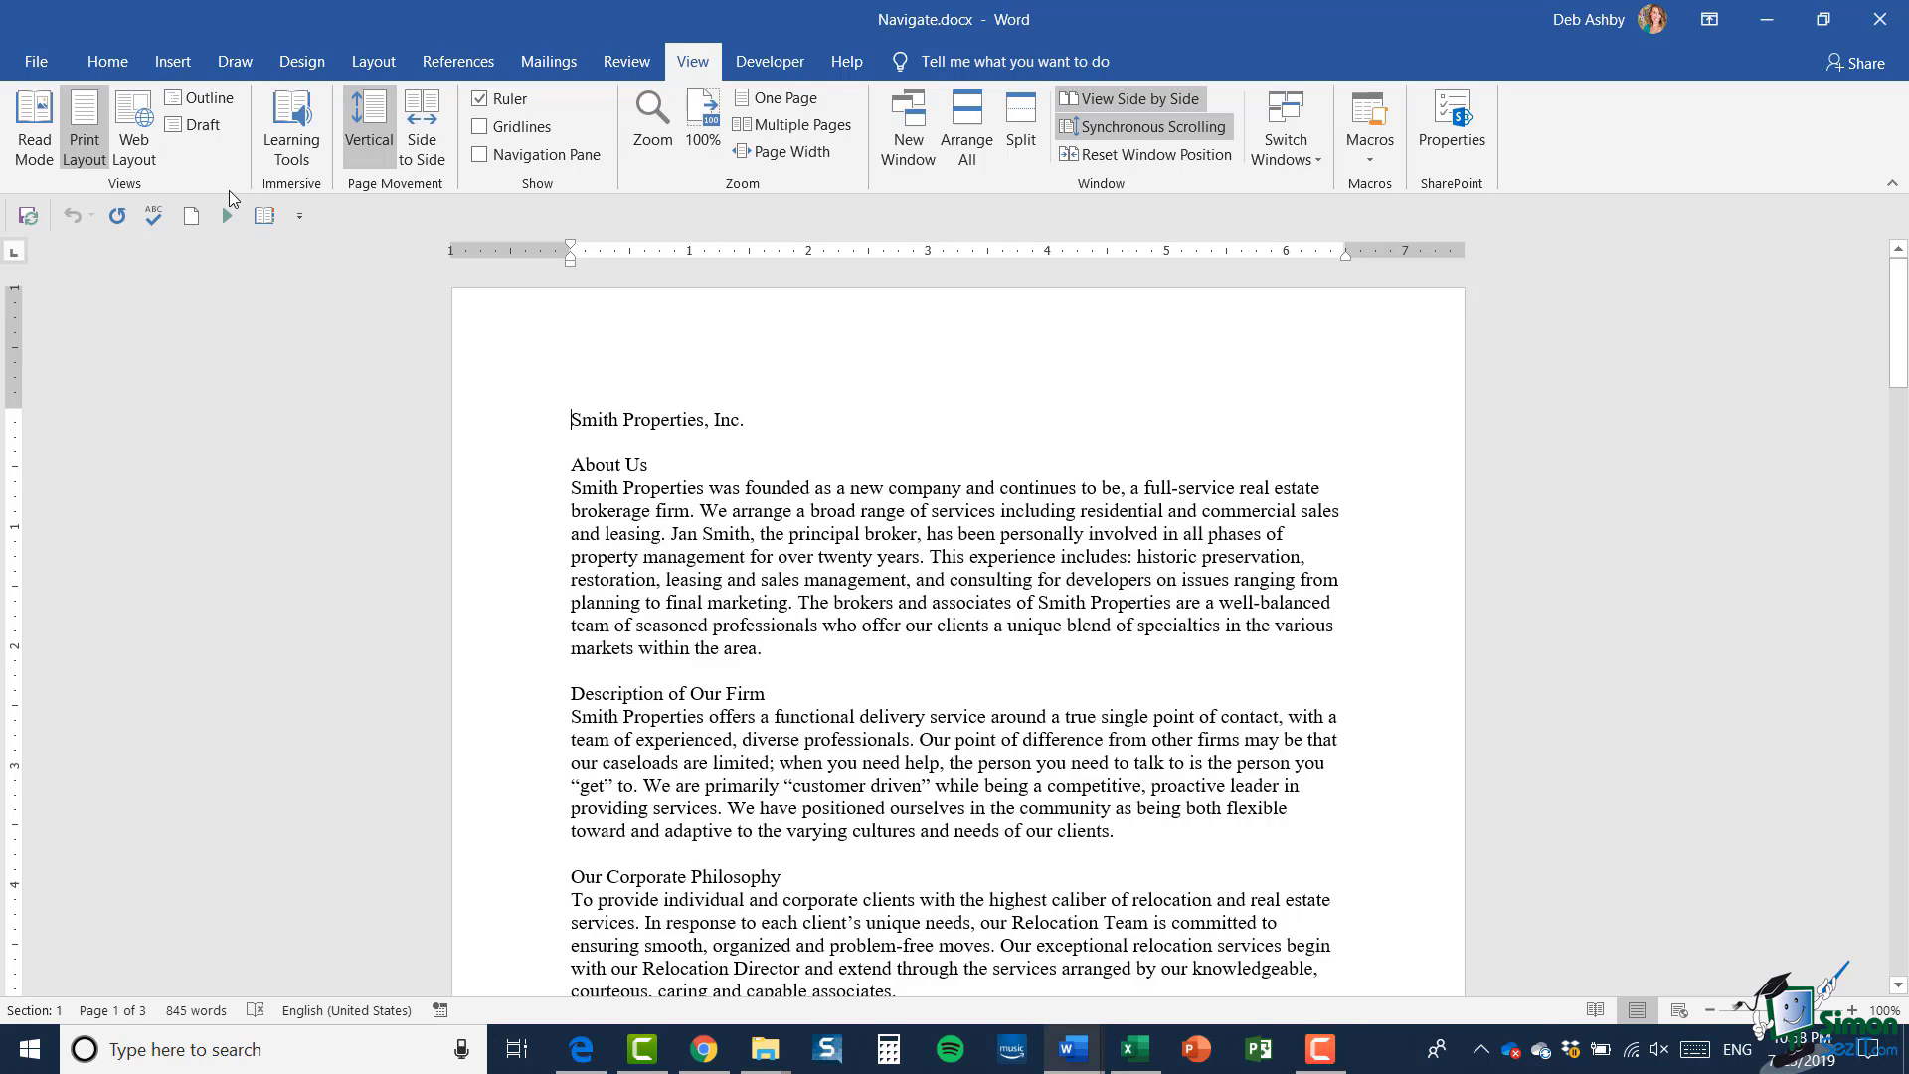
# - Search the document for "firm" with the basic Find command and close the Navigation pane
pyautogui.click(109, 66)
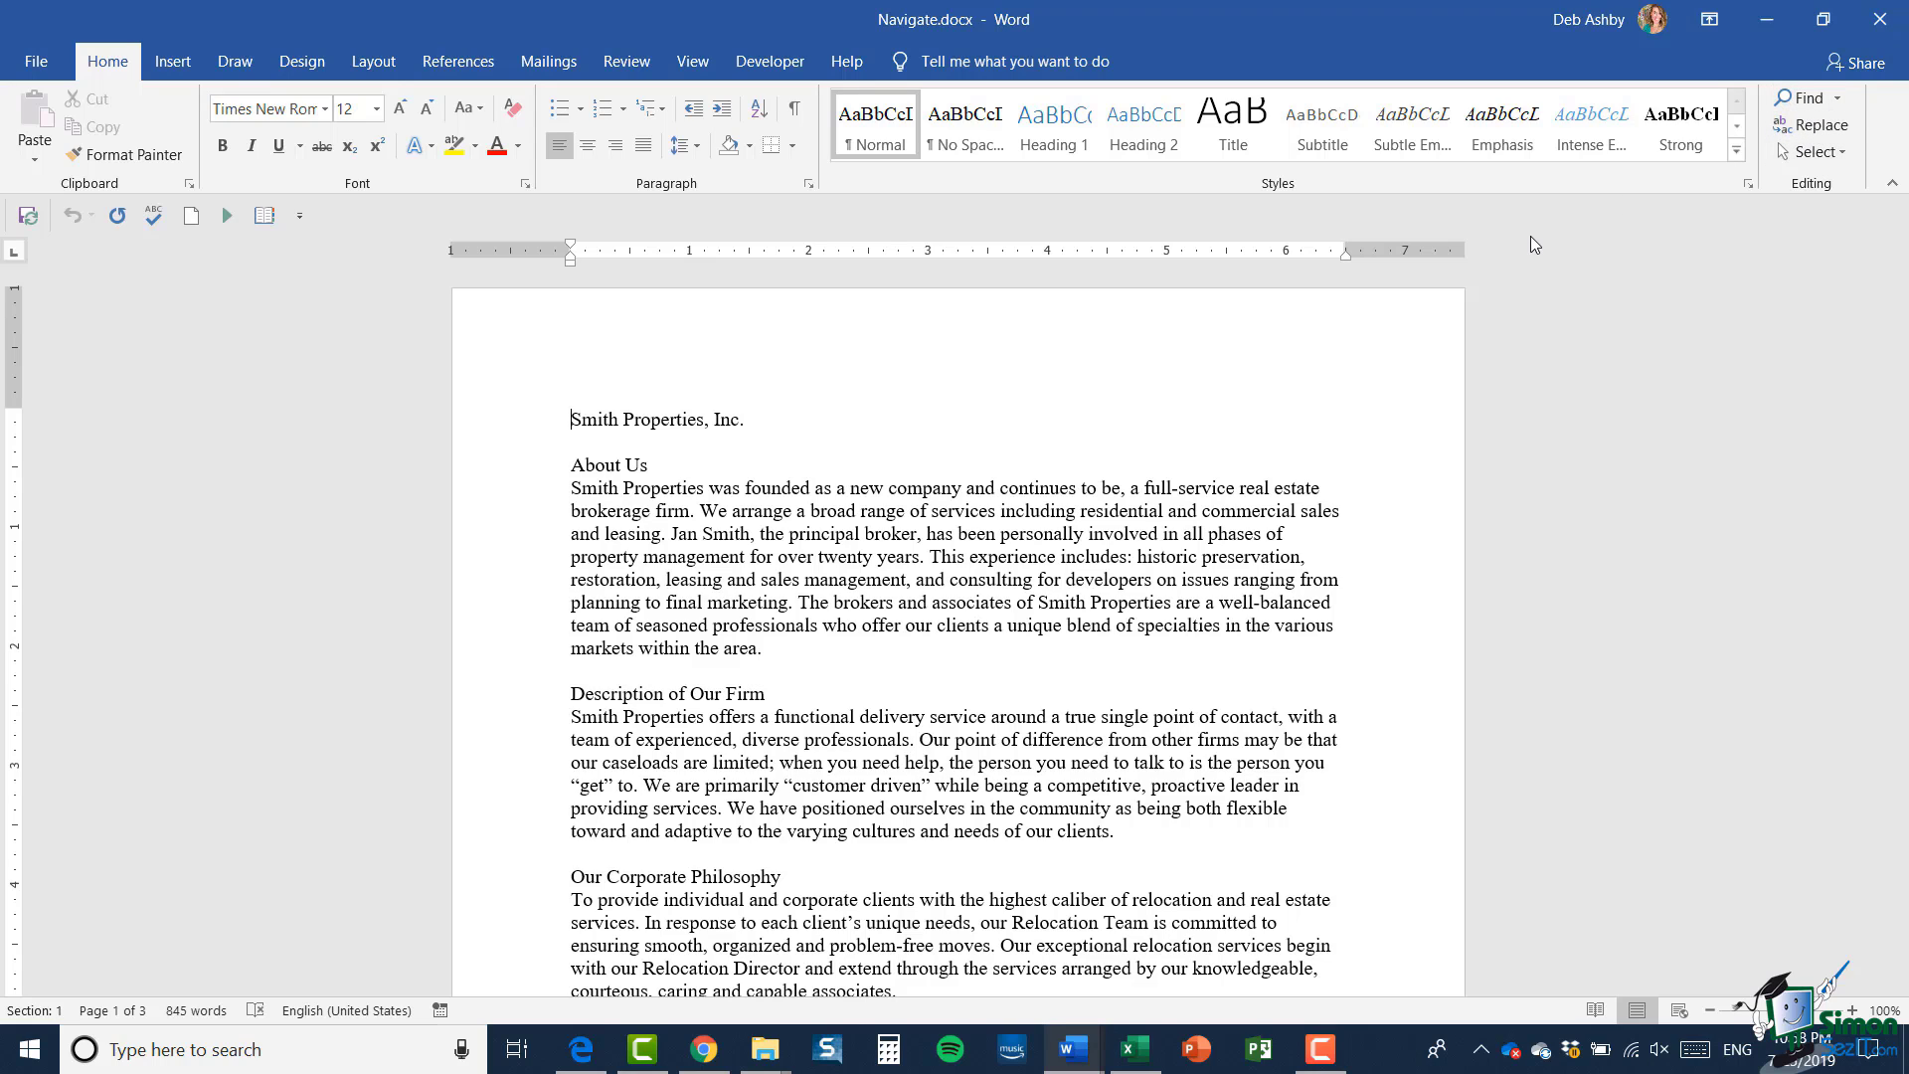
pyautogui.click(1838, 99)
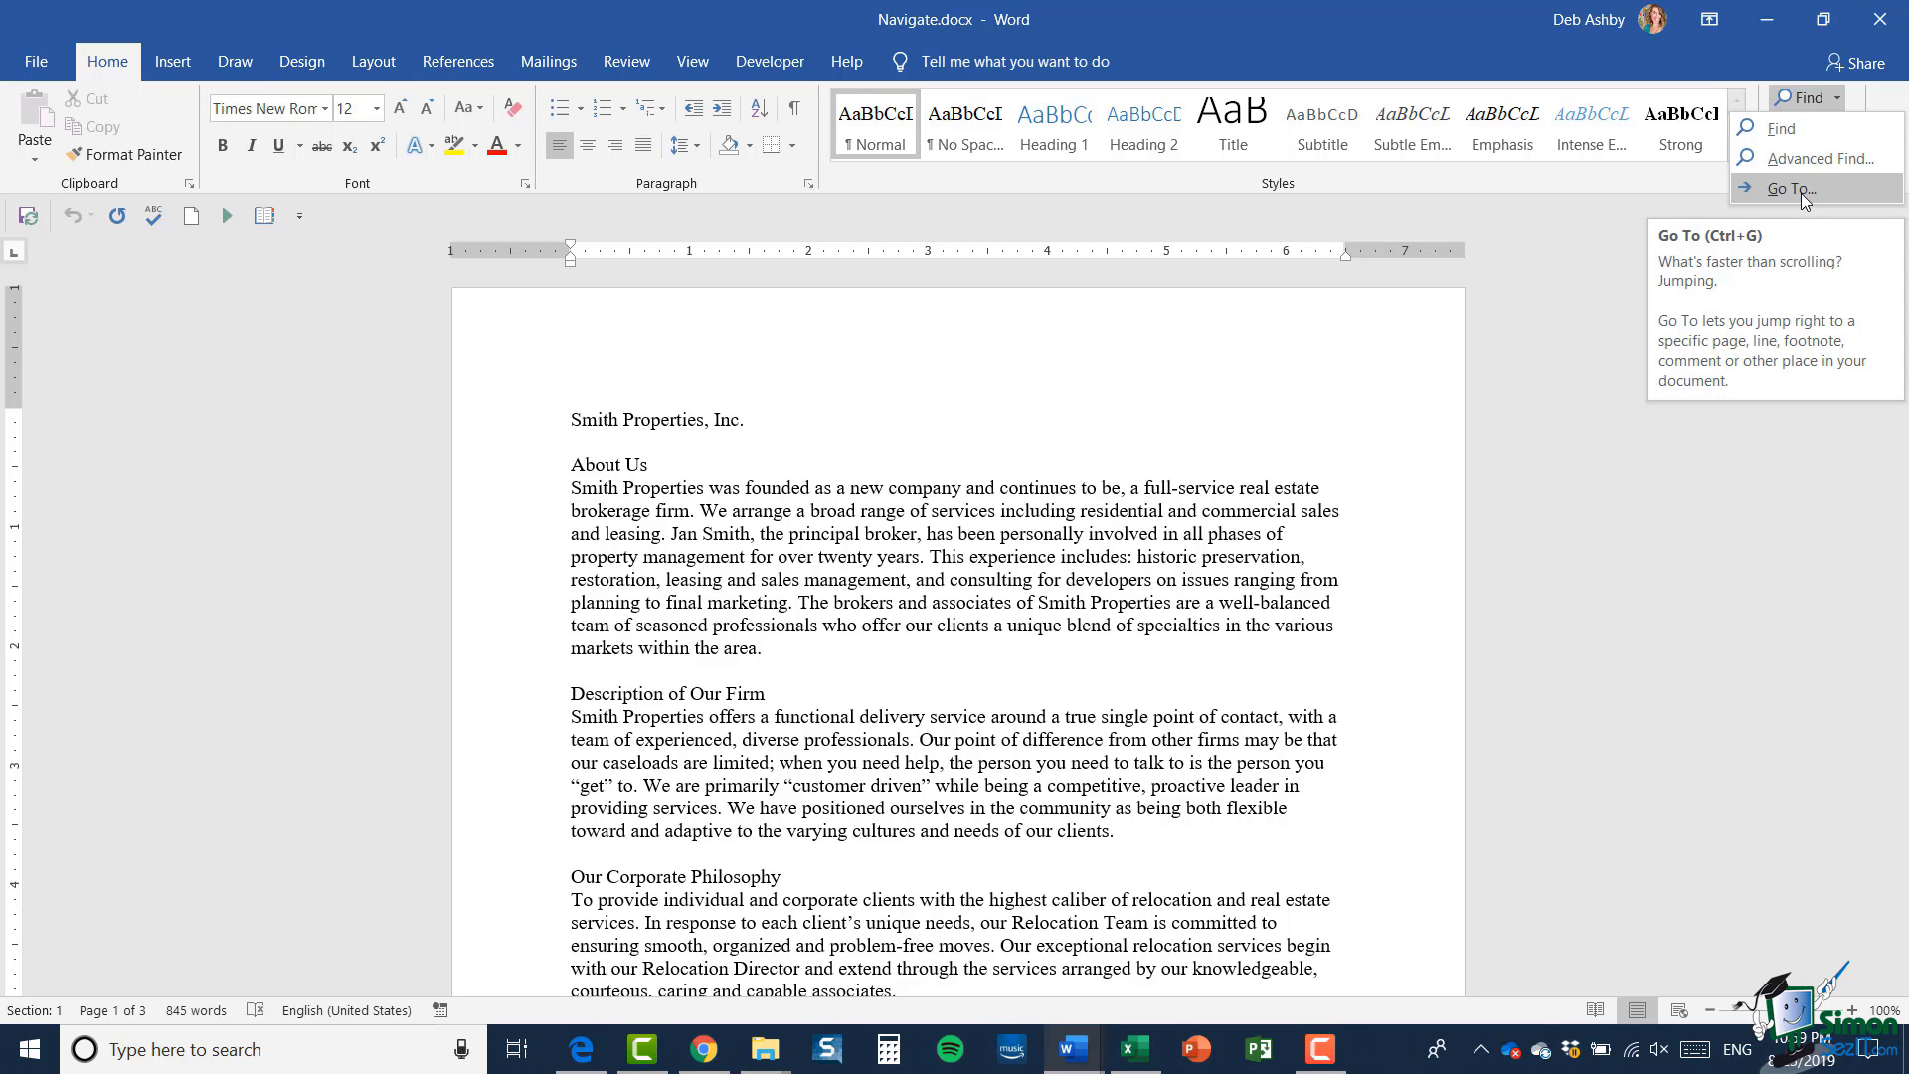
pyautogui.click(1782, 129)
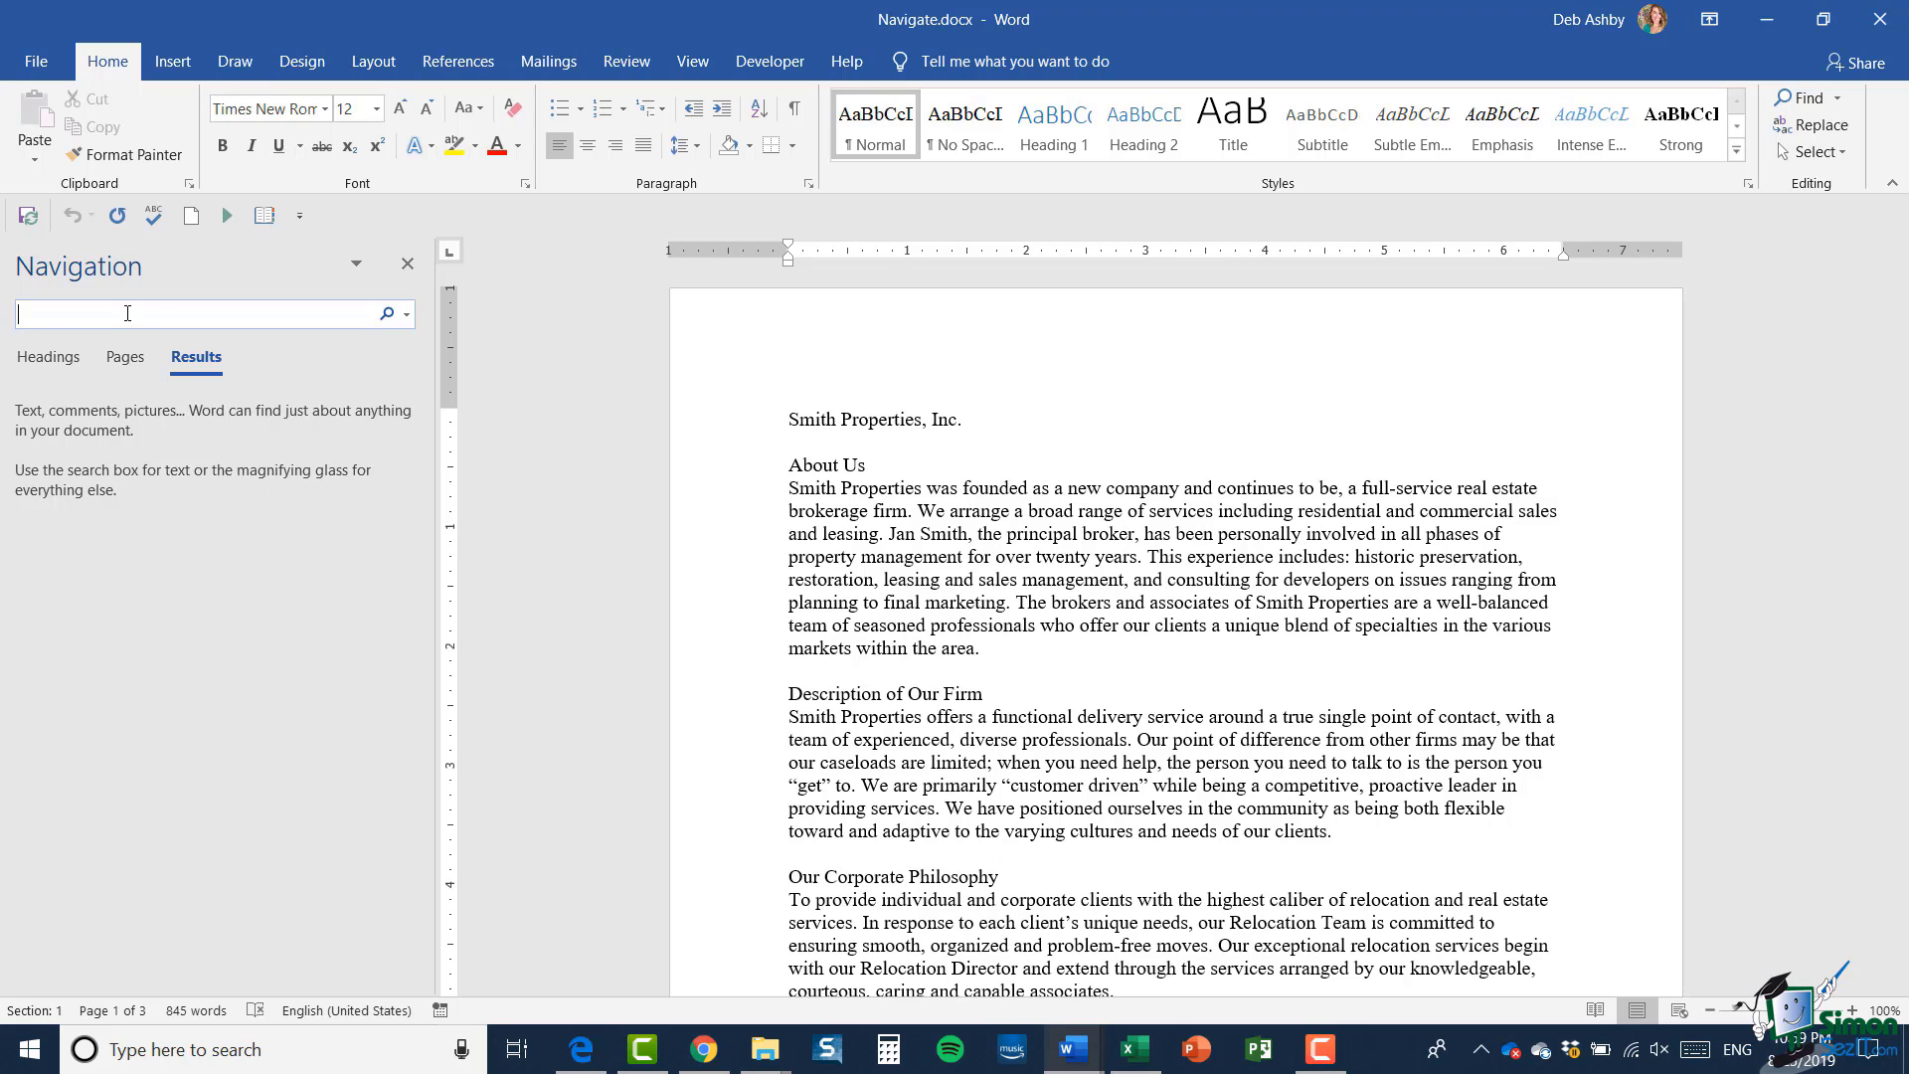
pyautogui.write('firm')
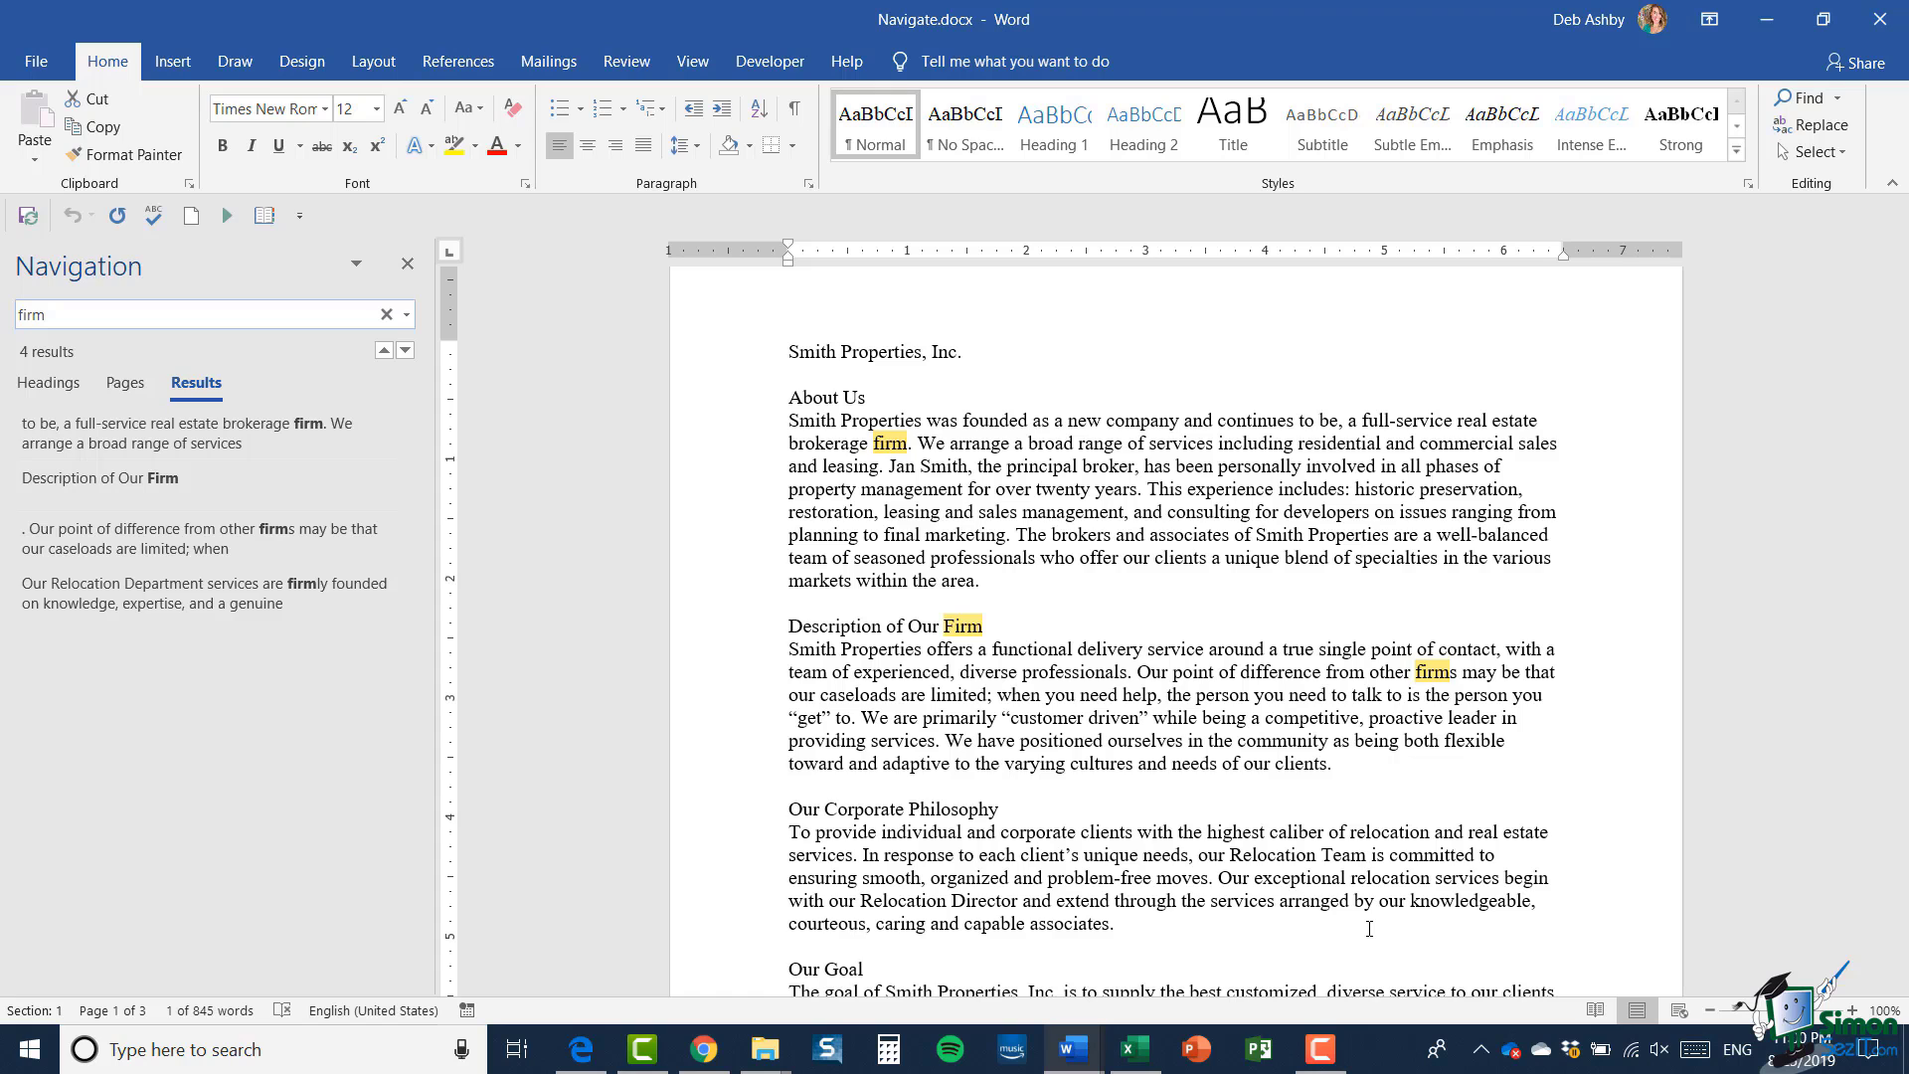
pyautogui.click(409, 265)
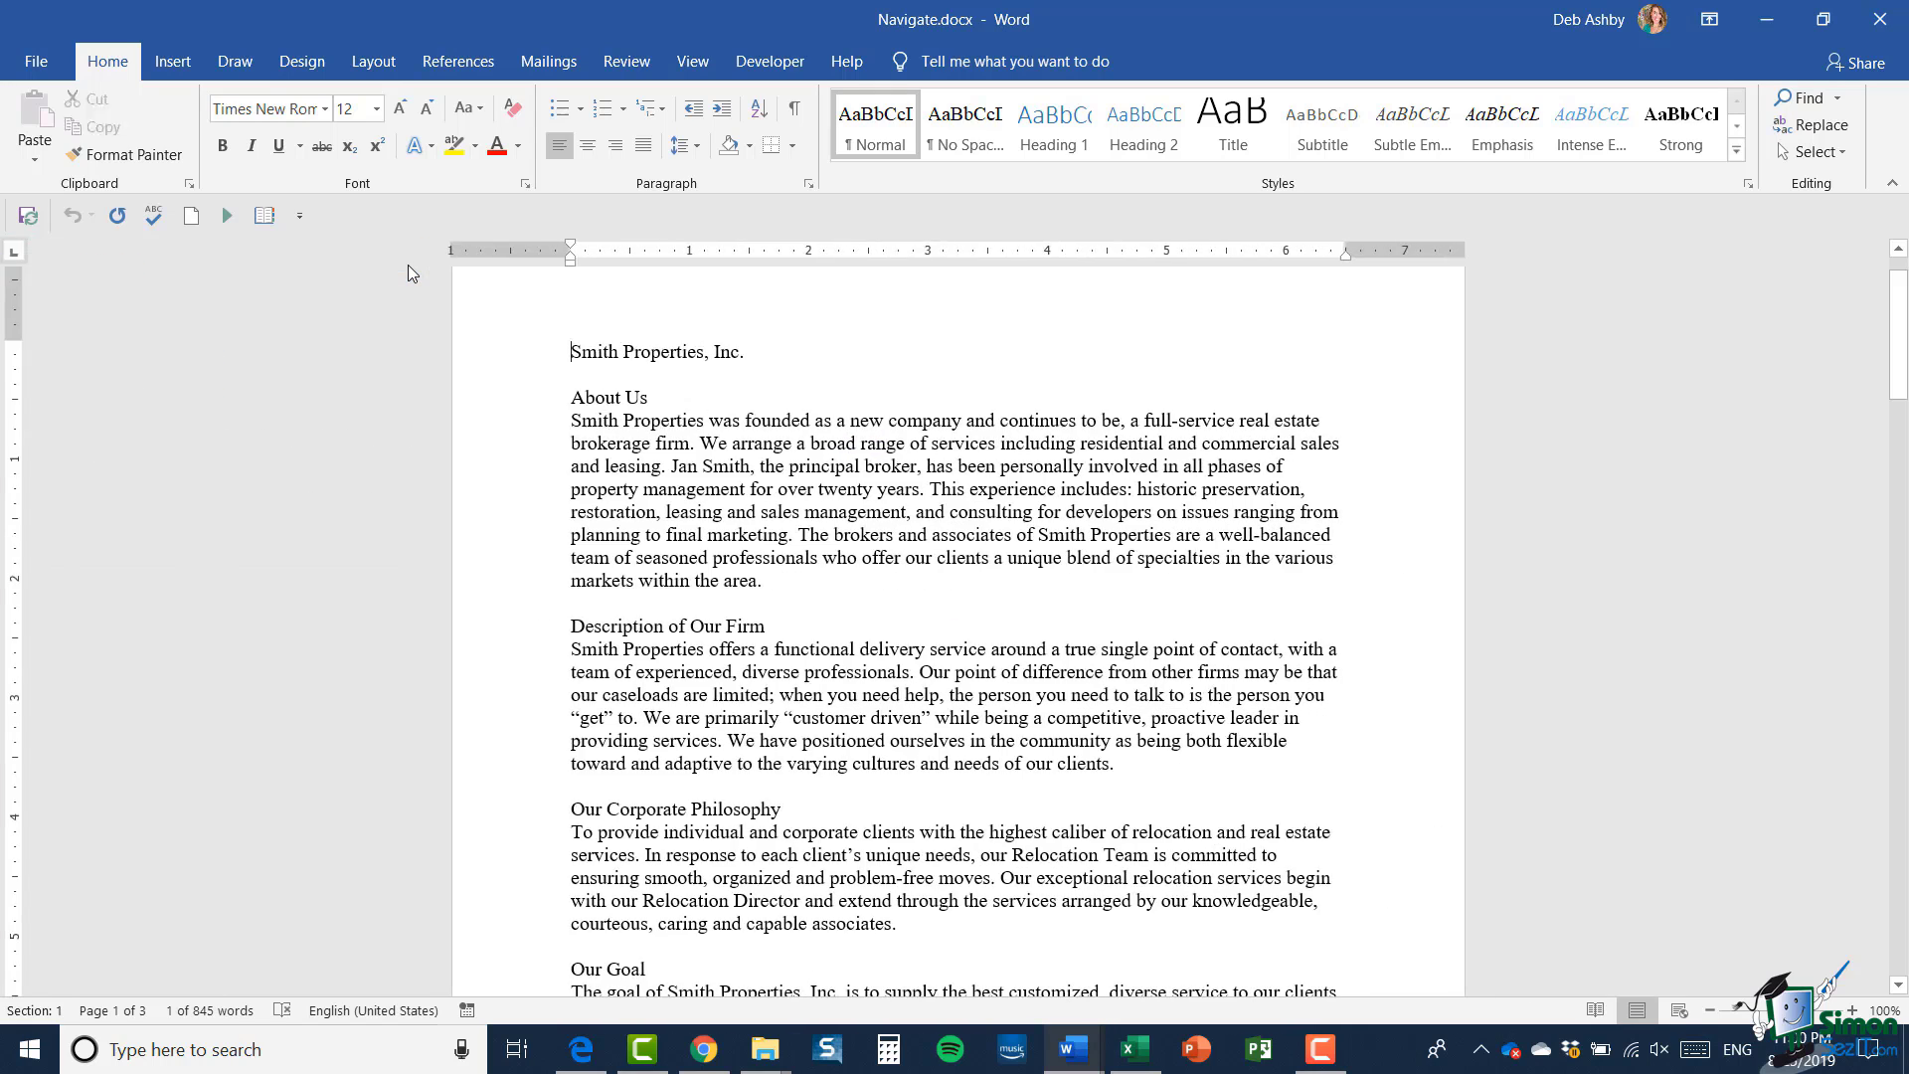
# - Use Advanced Find to go through every occurrence of "firm" in the document
pyautogui.click(1835, 99)
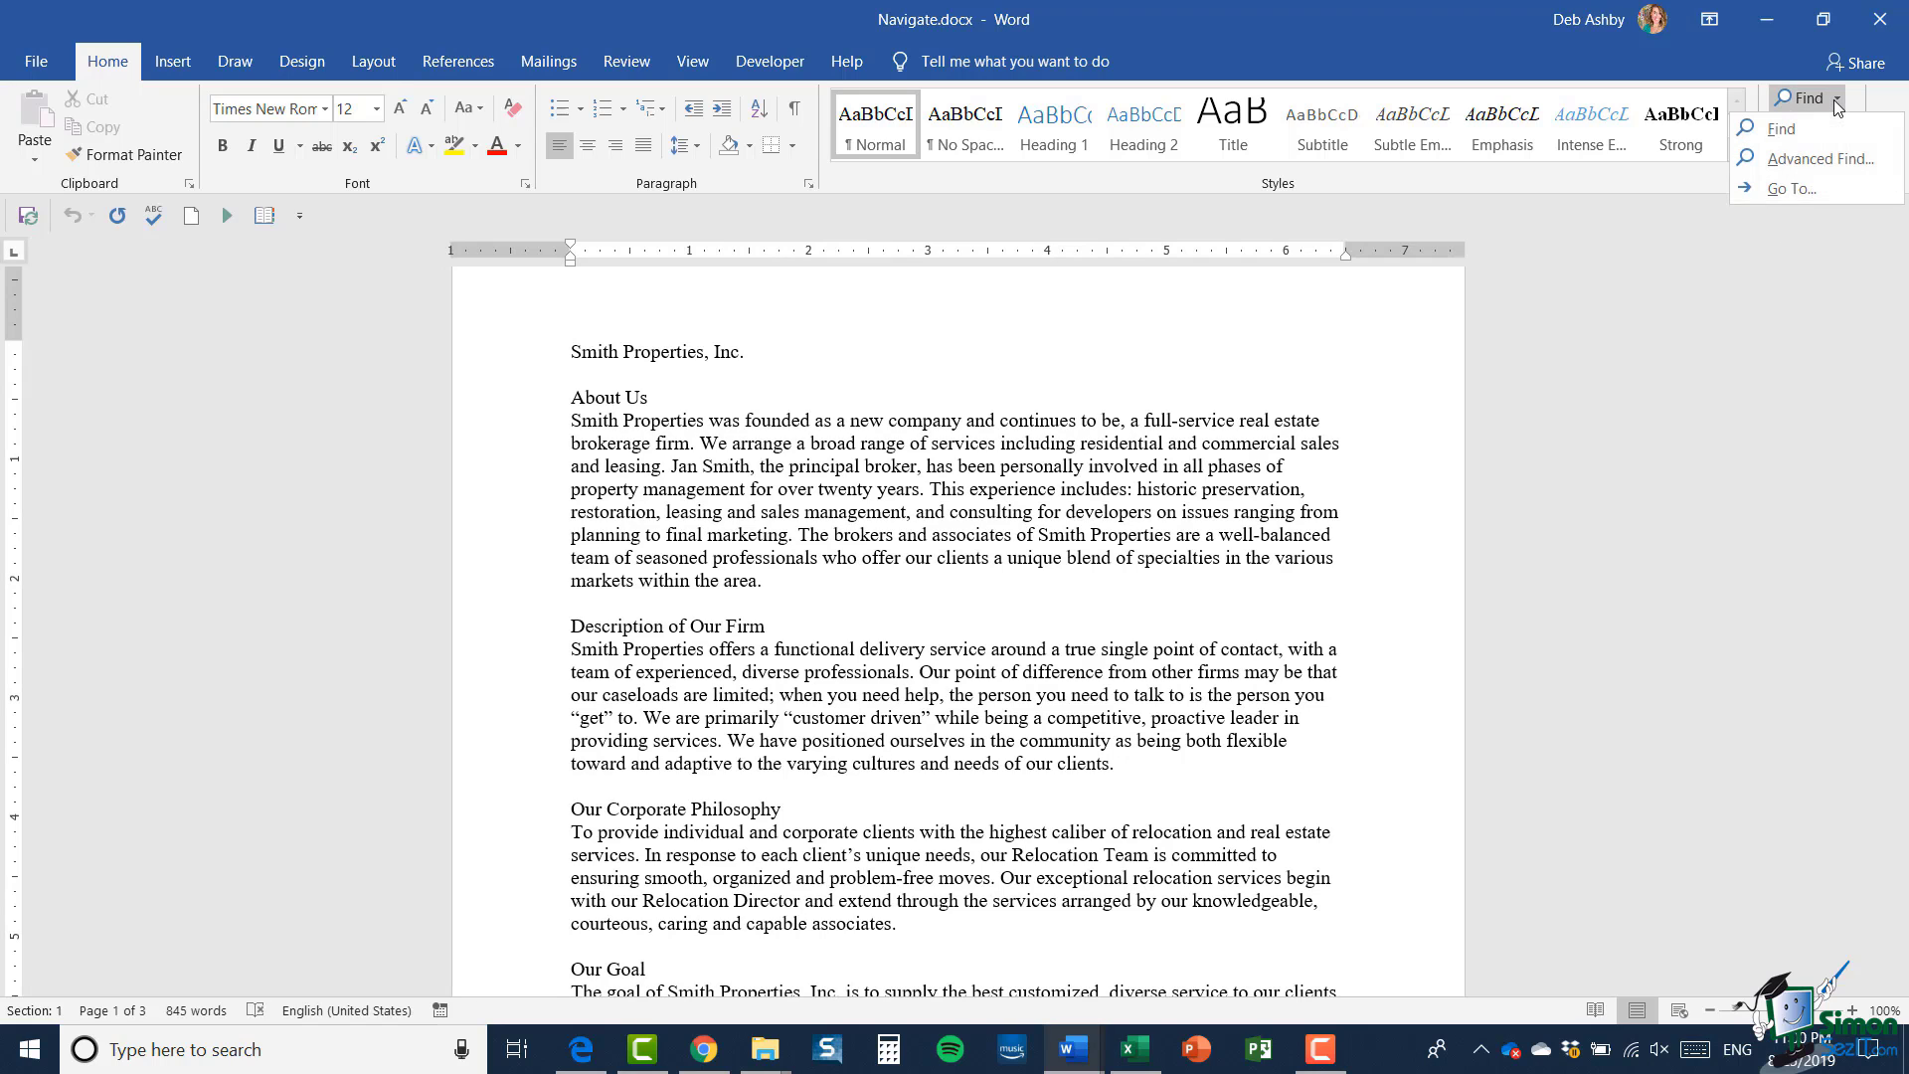
pyautogui.click(1810, 160)
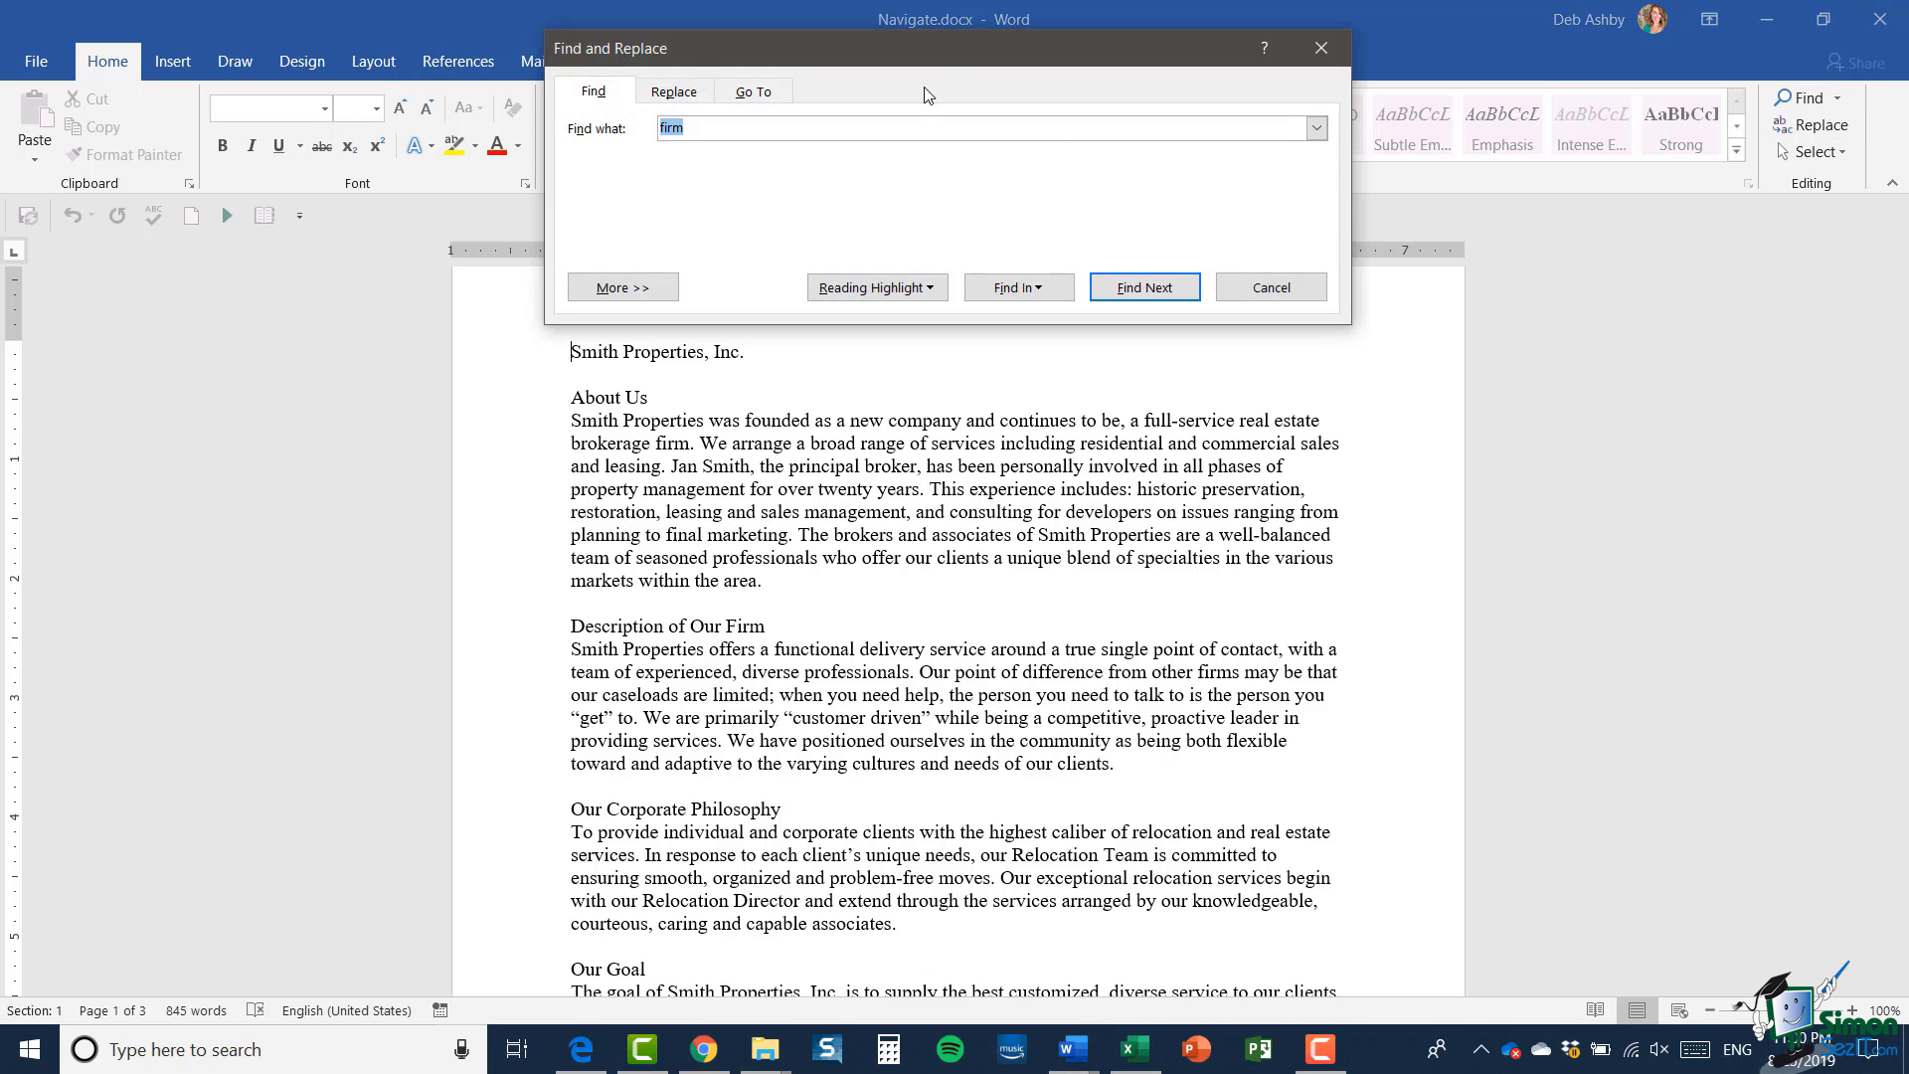
pyautogui.moveTo(937, 63); pyautogui.dragTo(1064, 332)
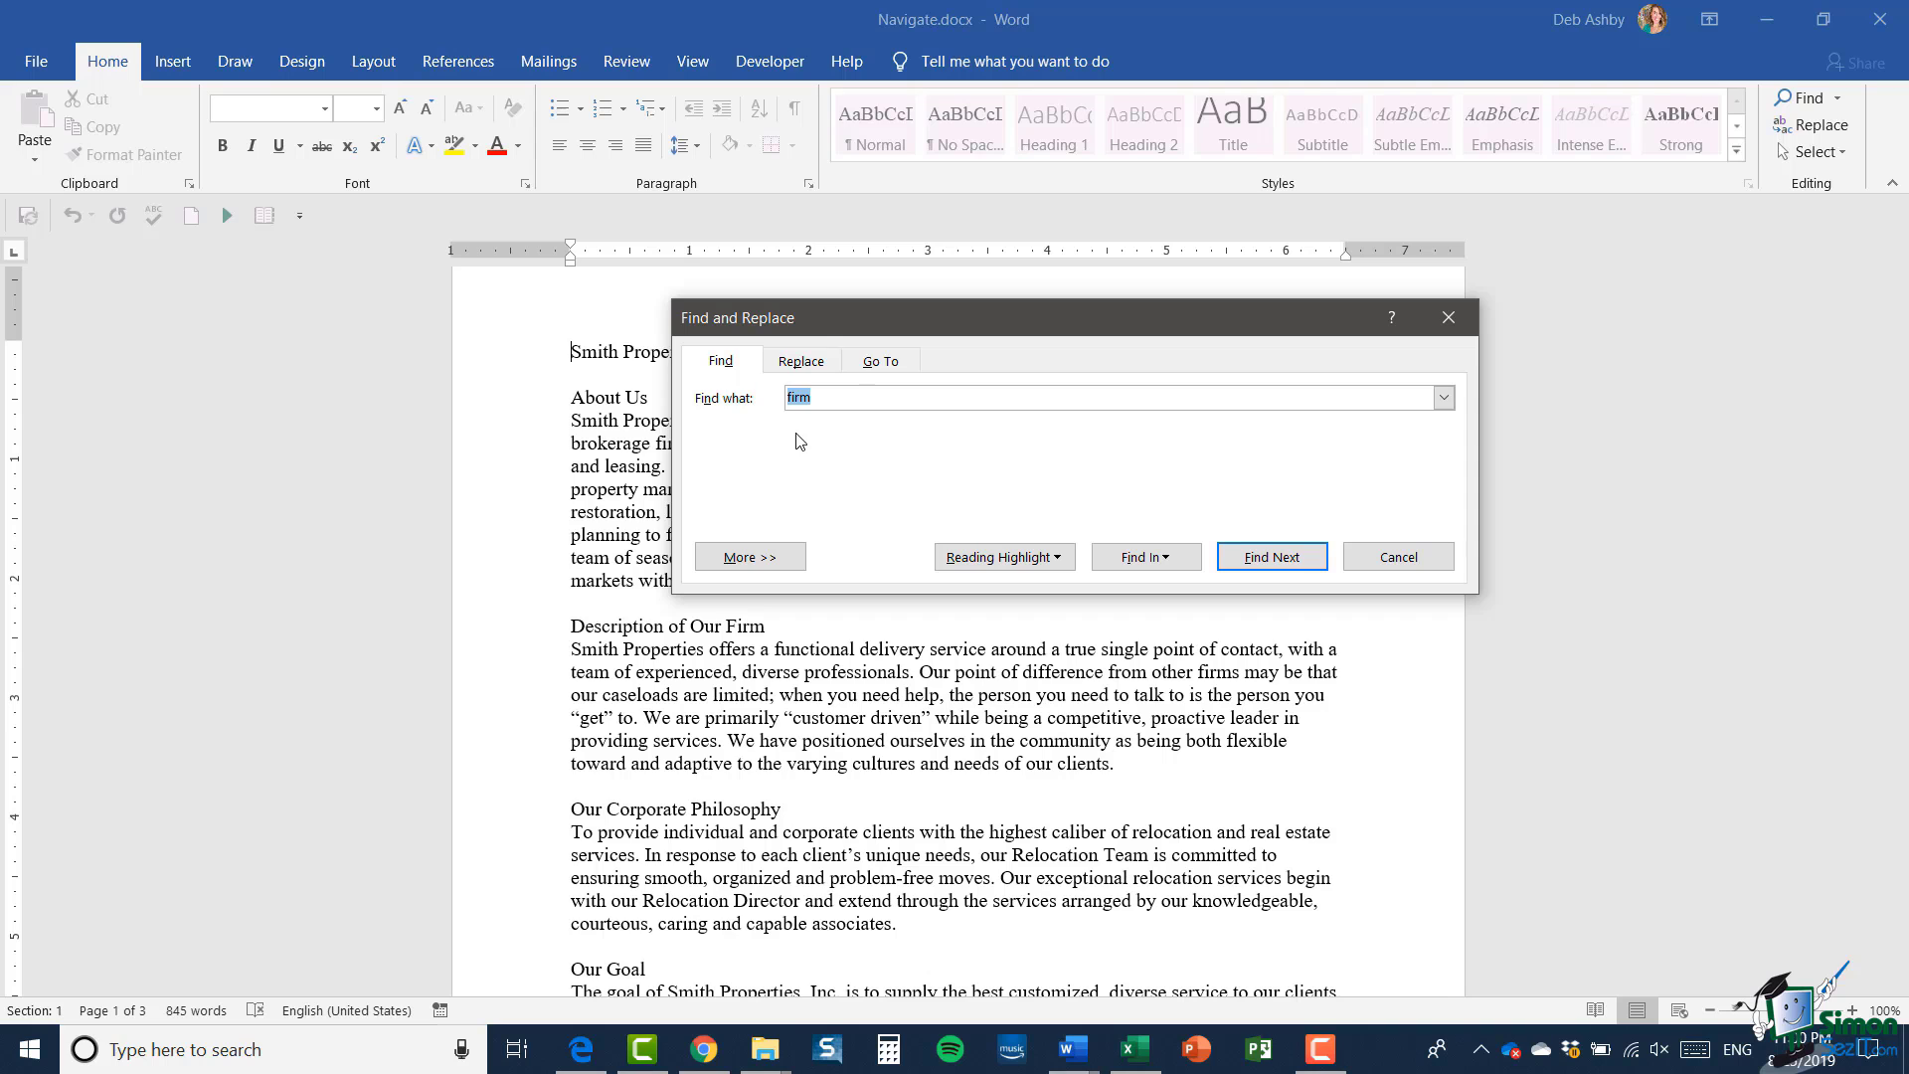
pyautogui.moveTo(1042, 319); pyautogui.dragTo(1357, 117)
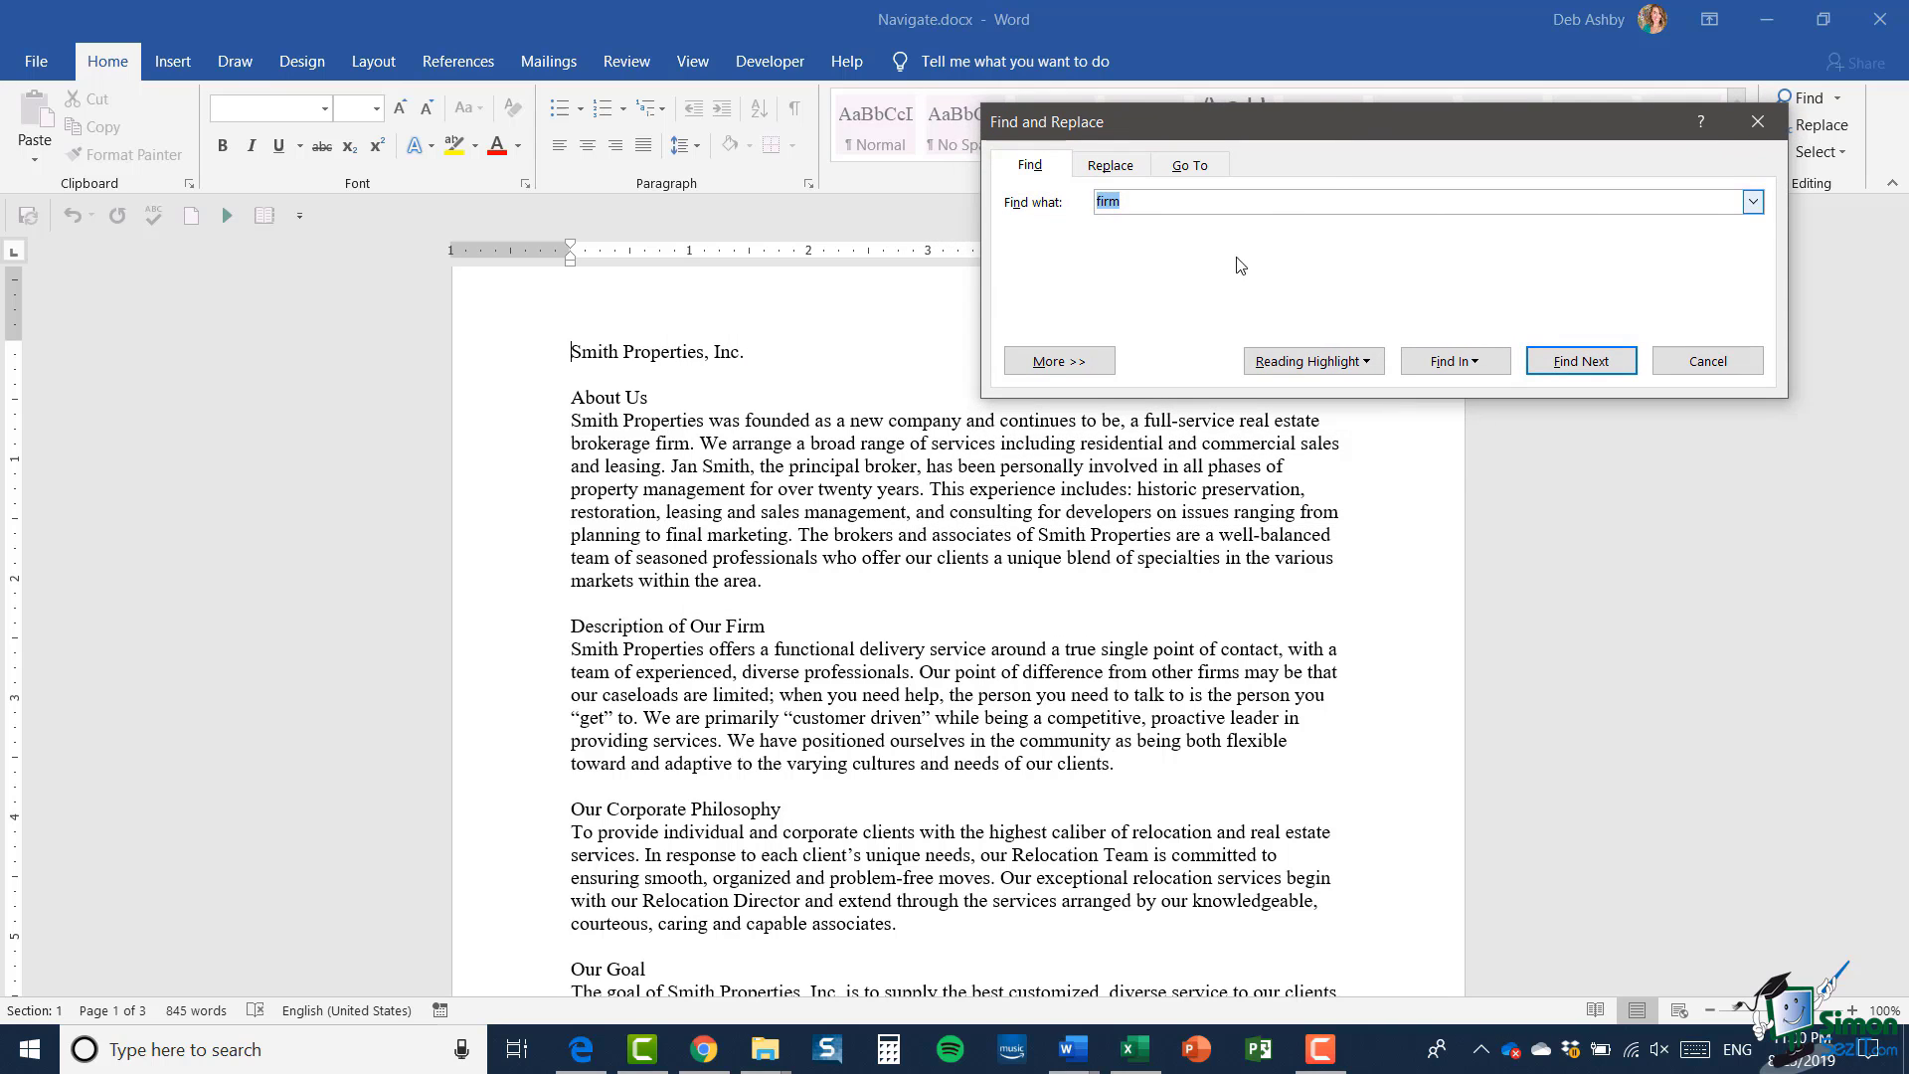
pyautogui.click(1578, 362)
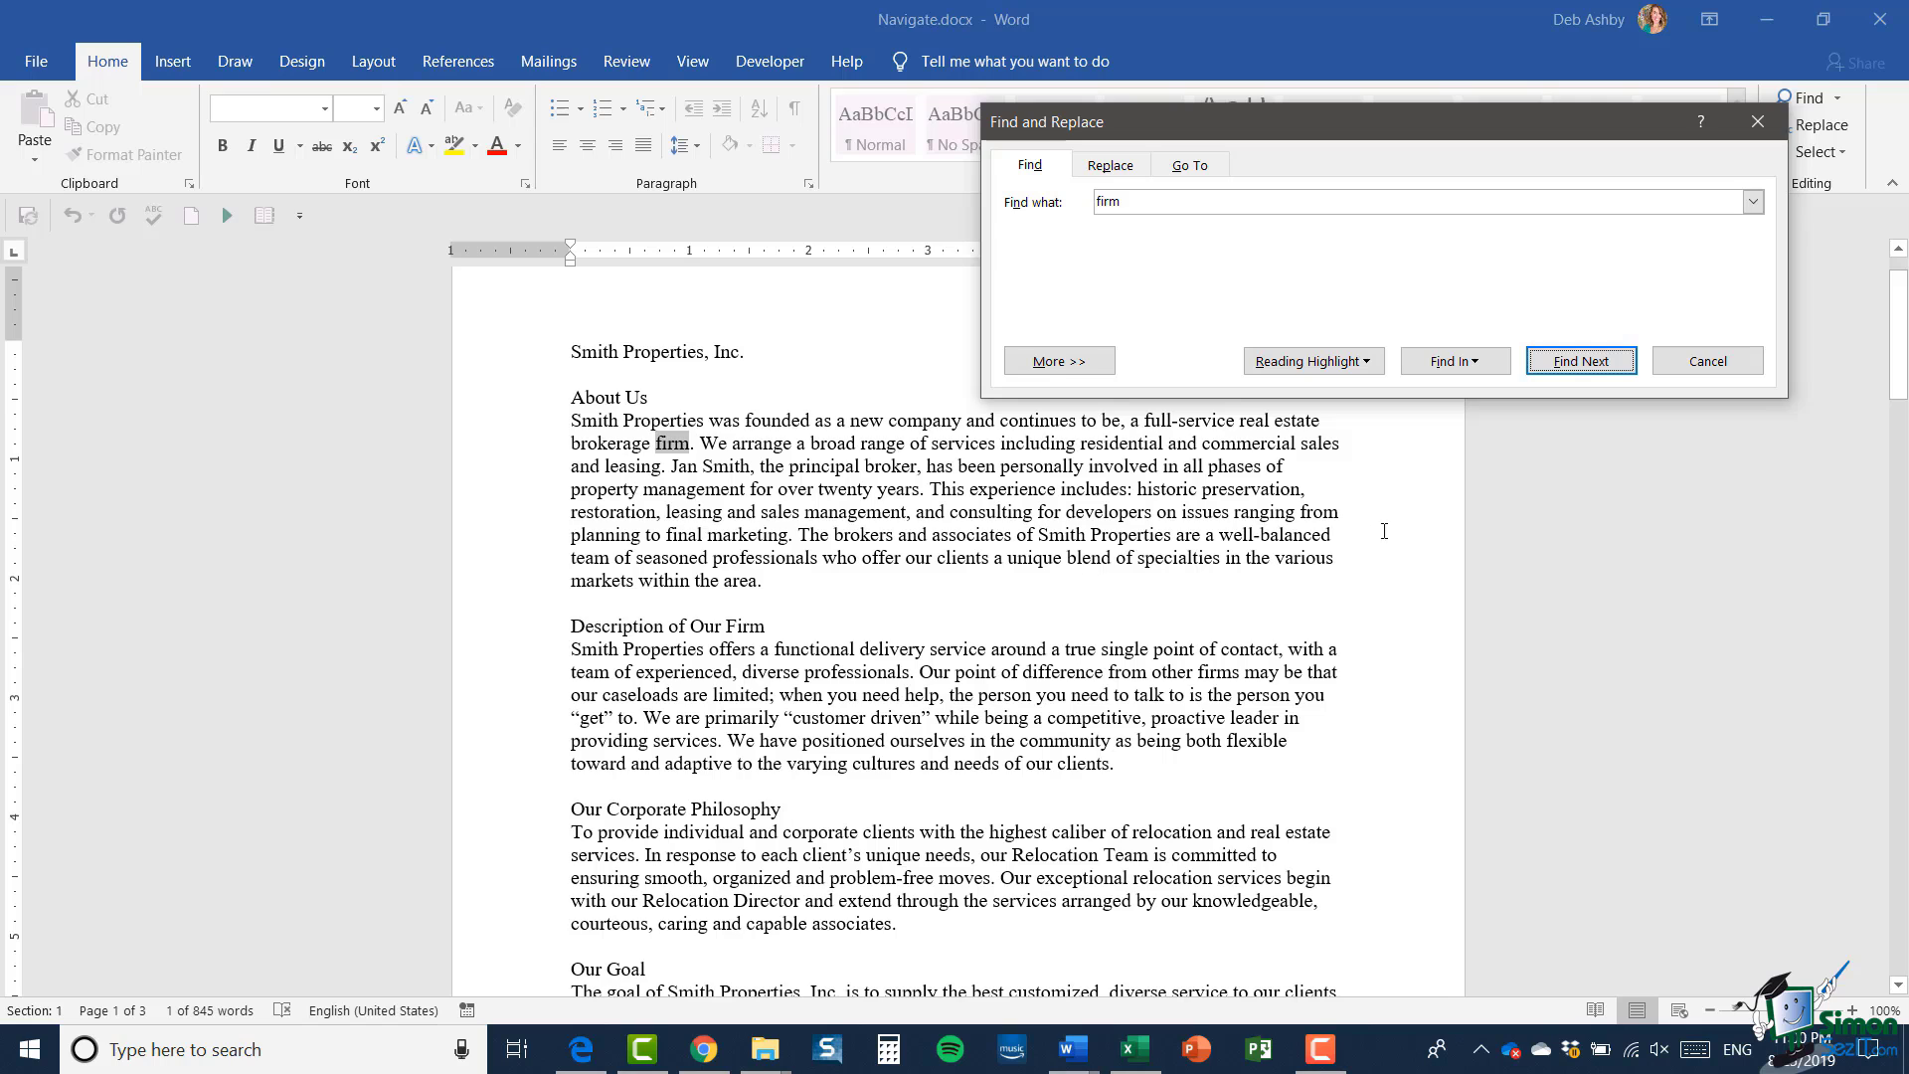
pyautogui.click(1585, 364)
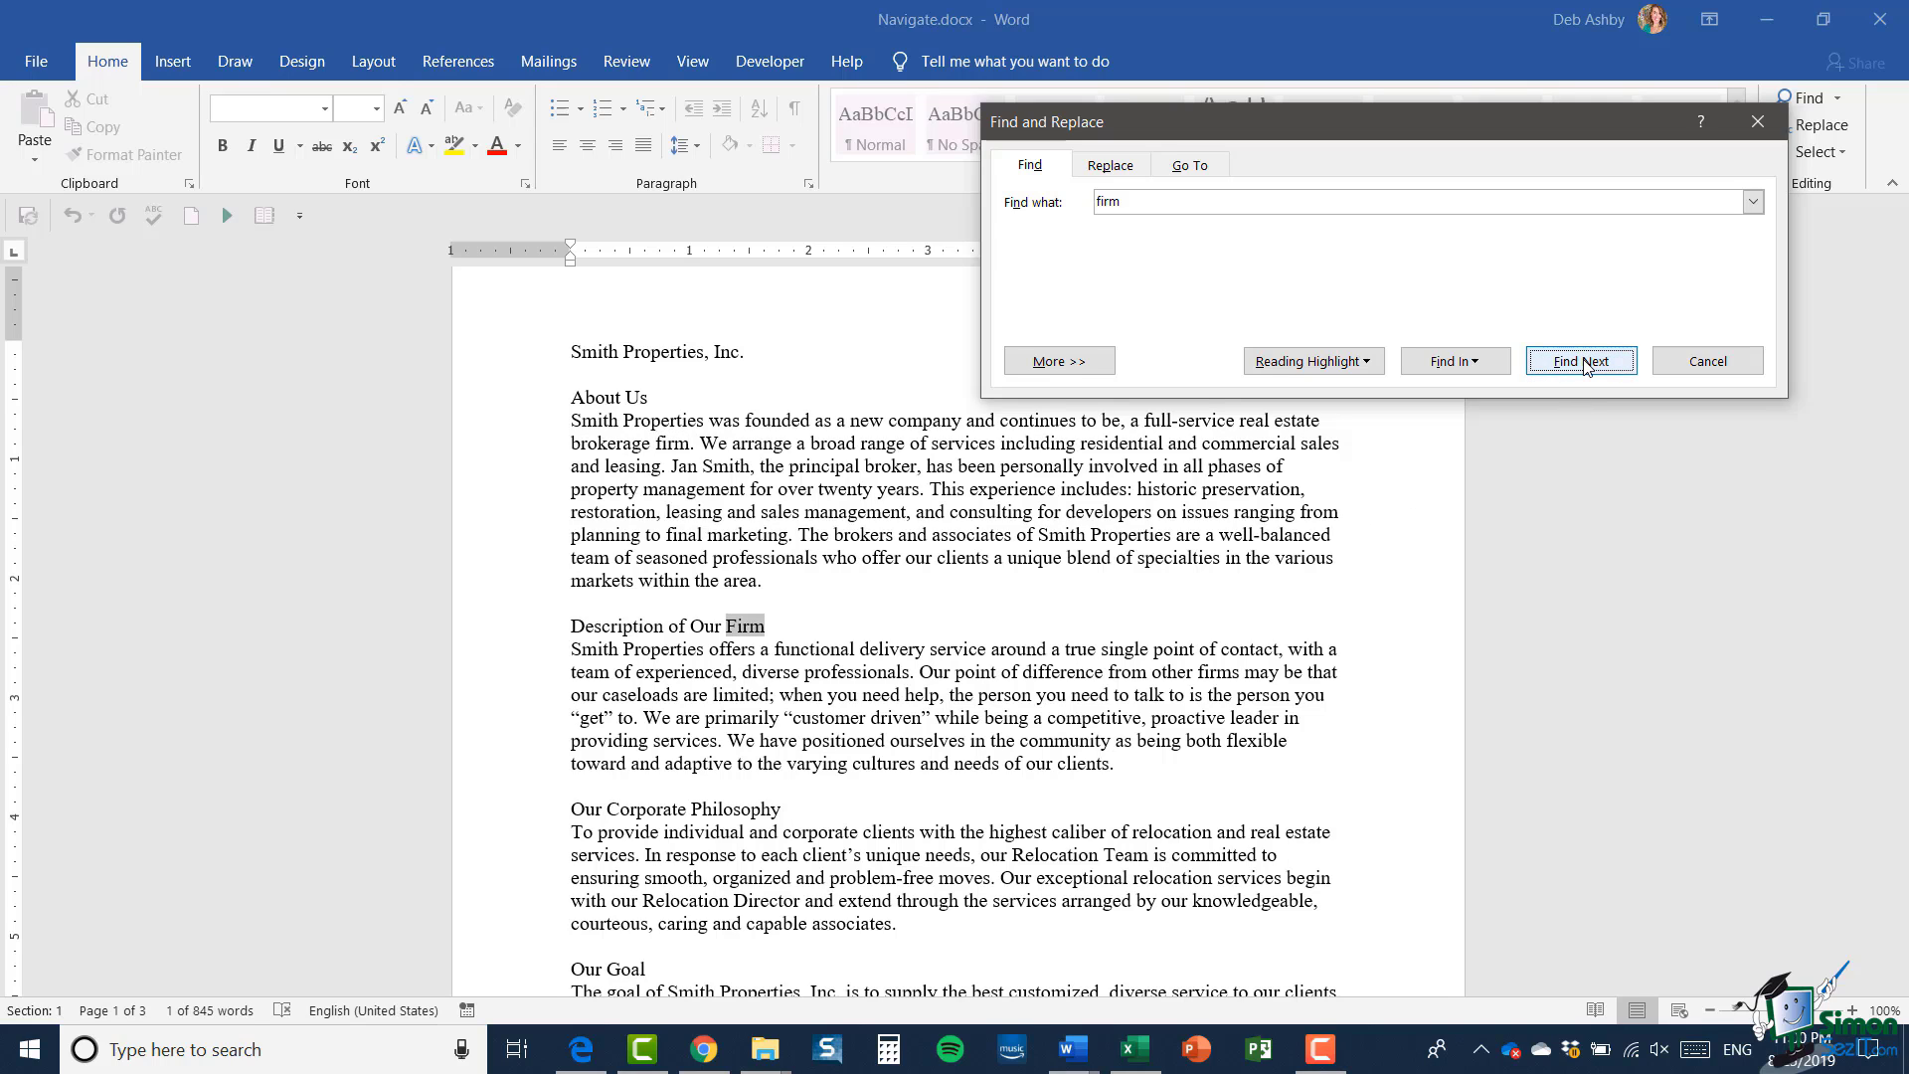
pyautogui.click(1584, 364)
pyautogui.click(1585, 364)
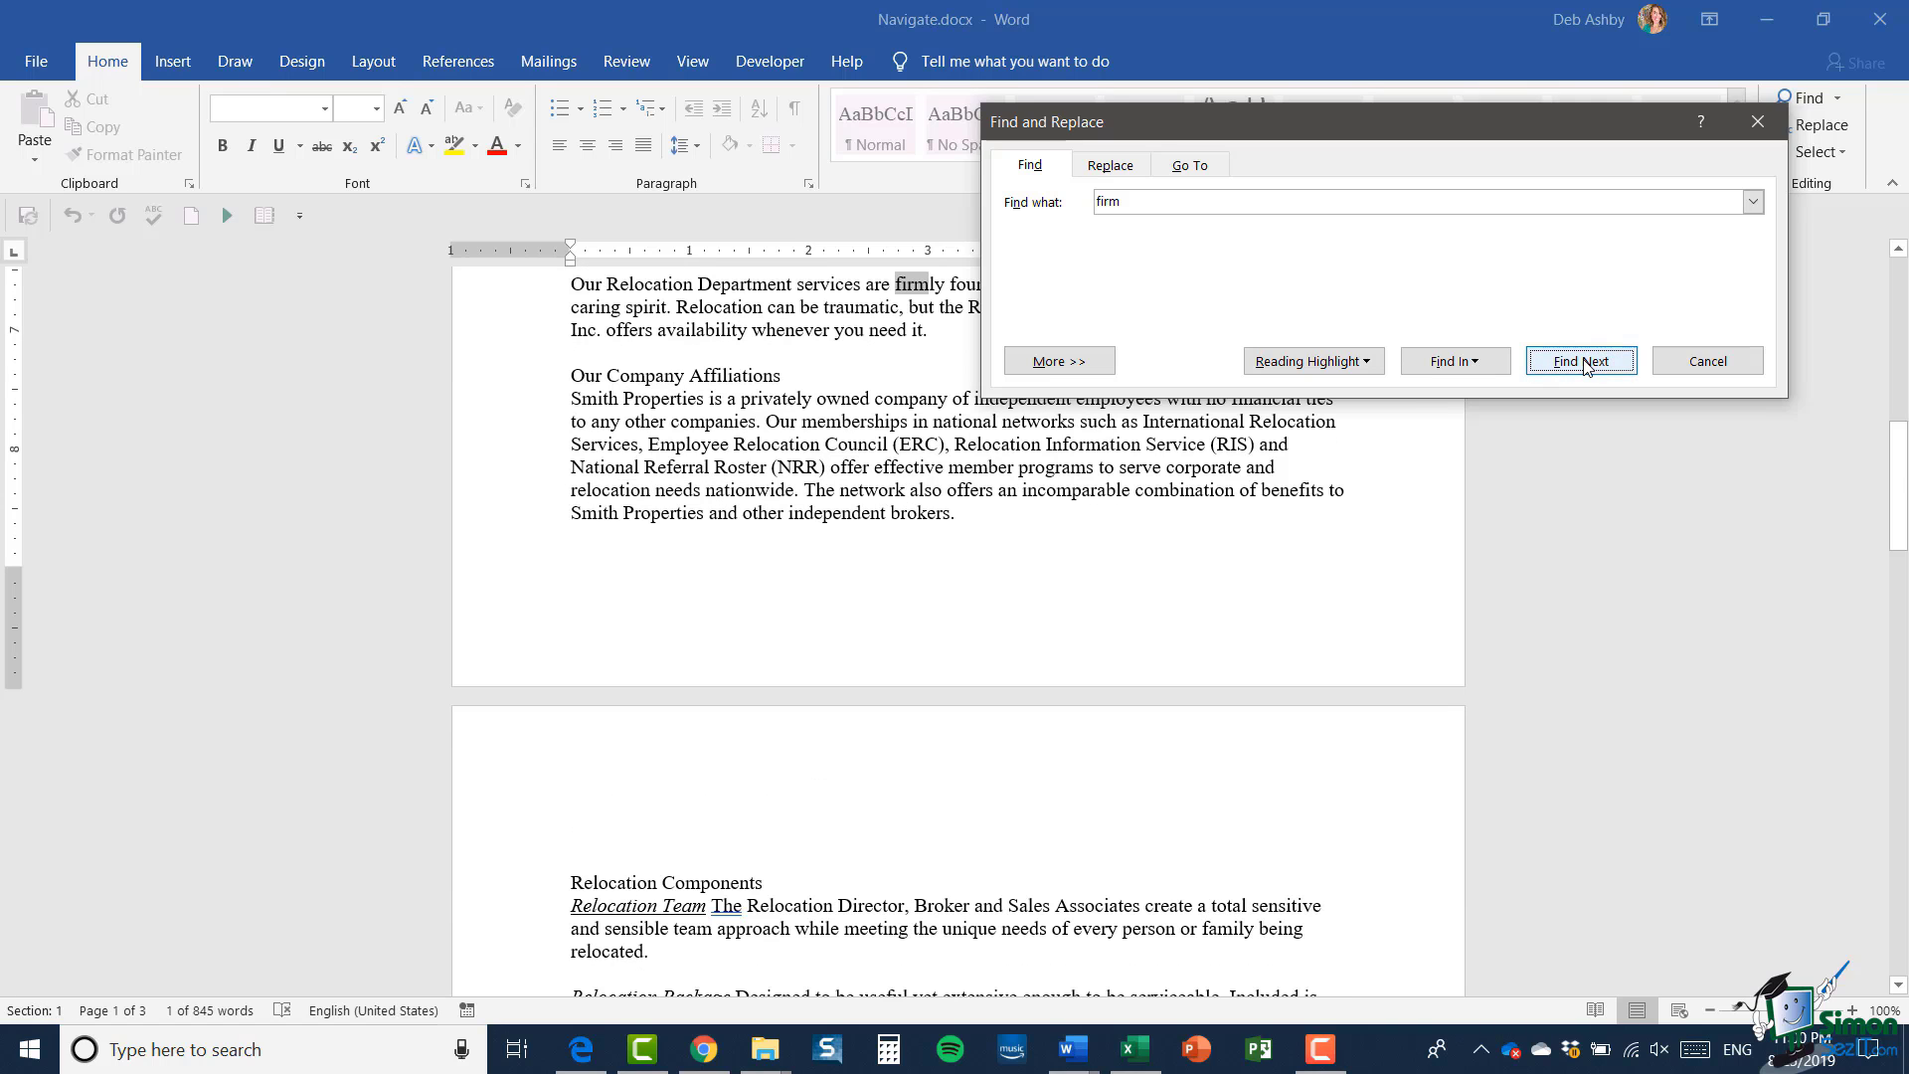
pyautogui.click(1585, 364)
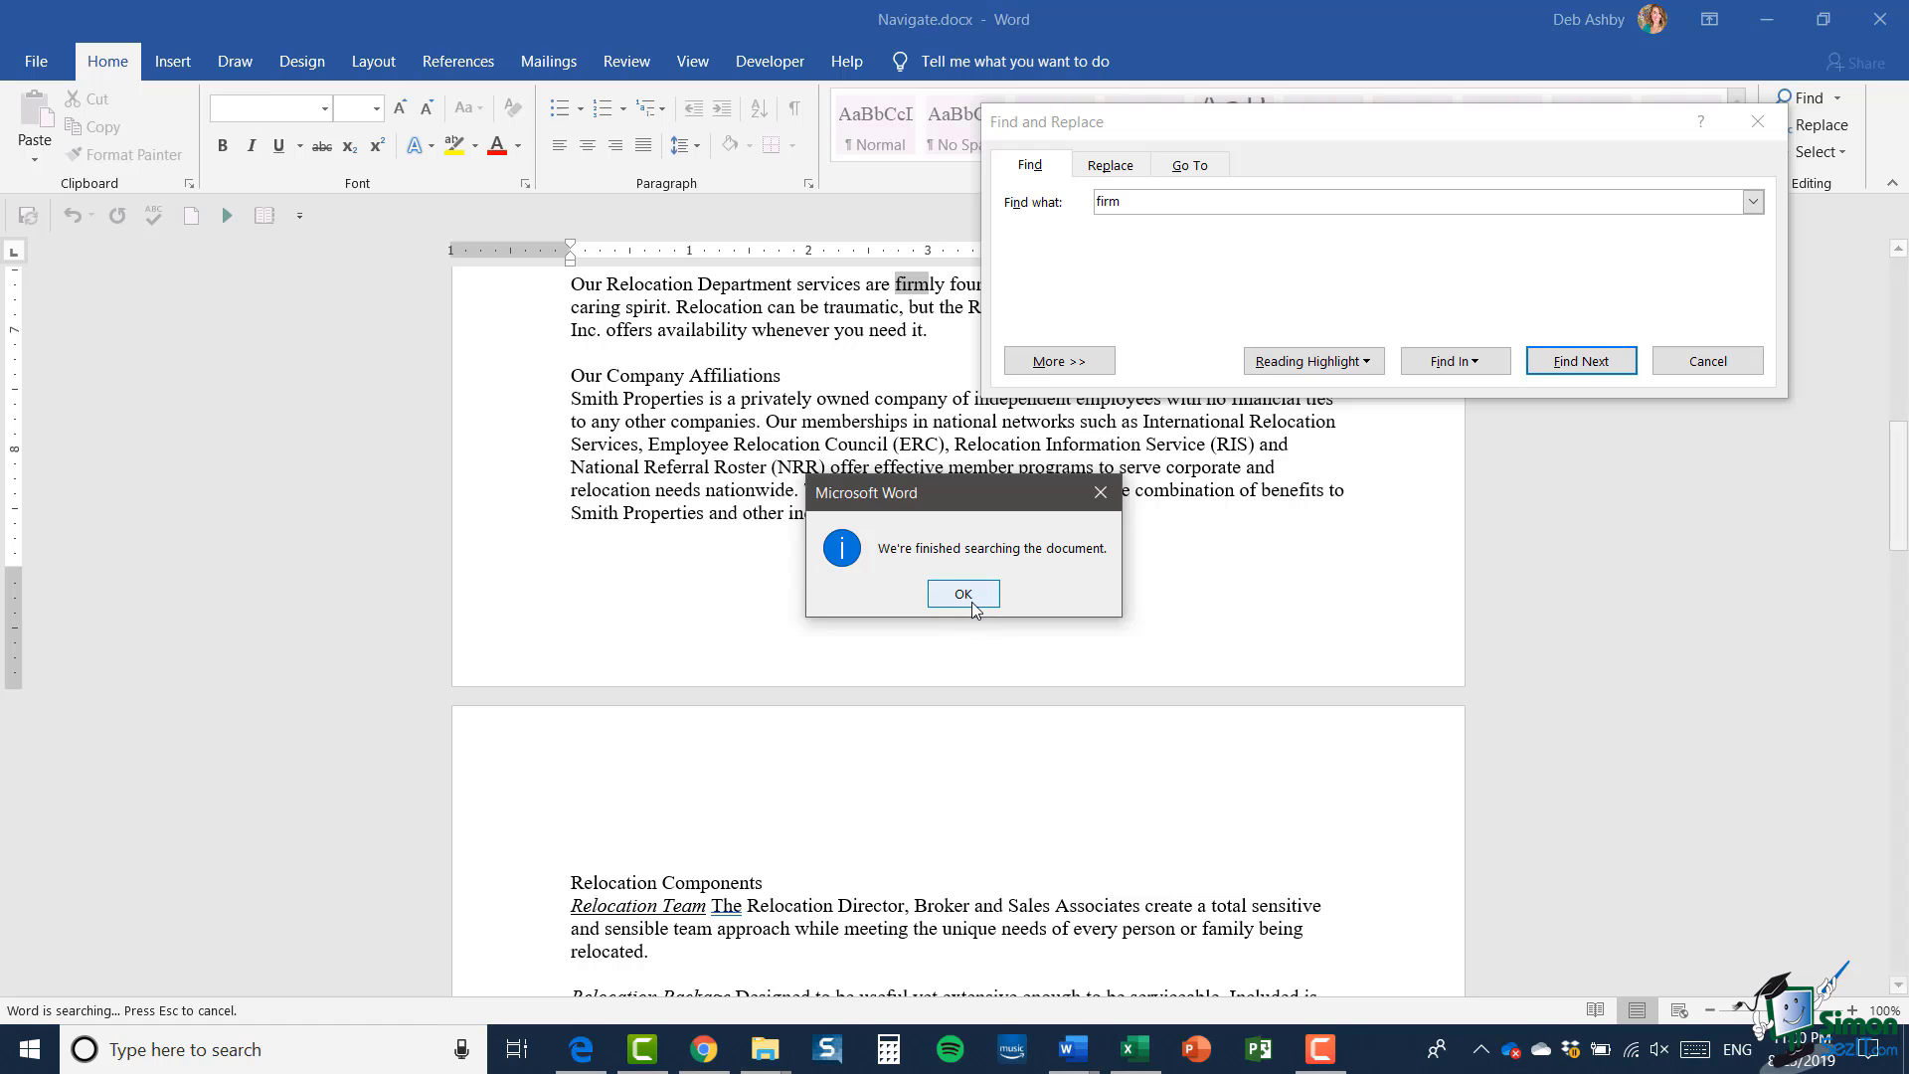
pyautogui.click(974, 598)
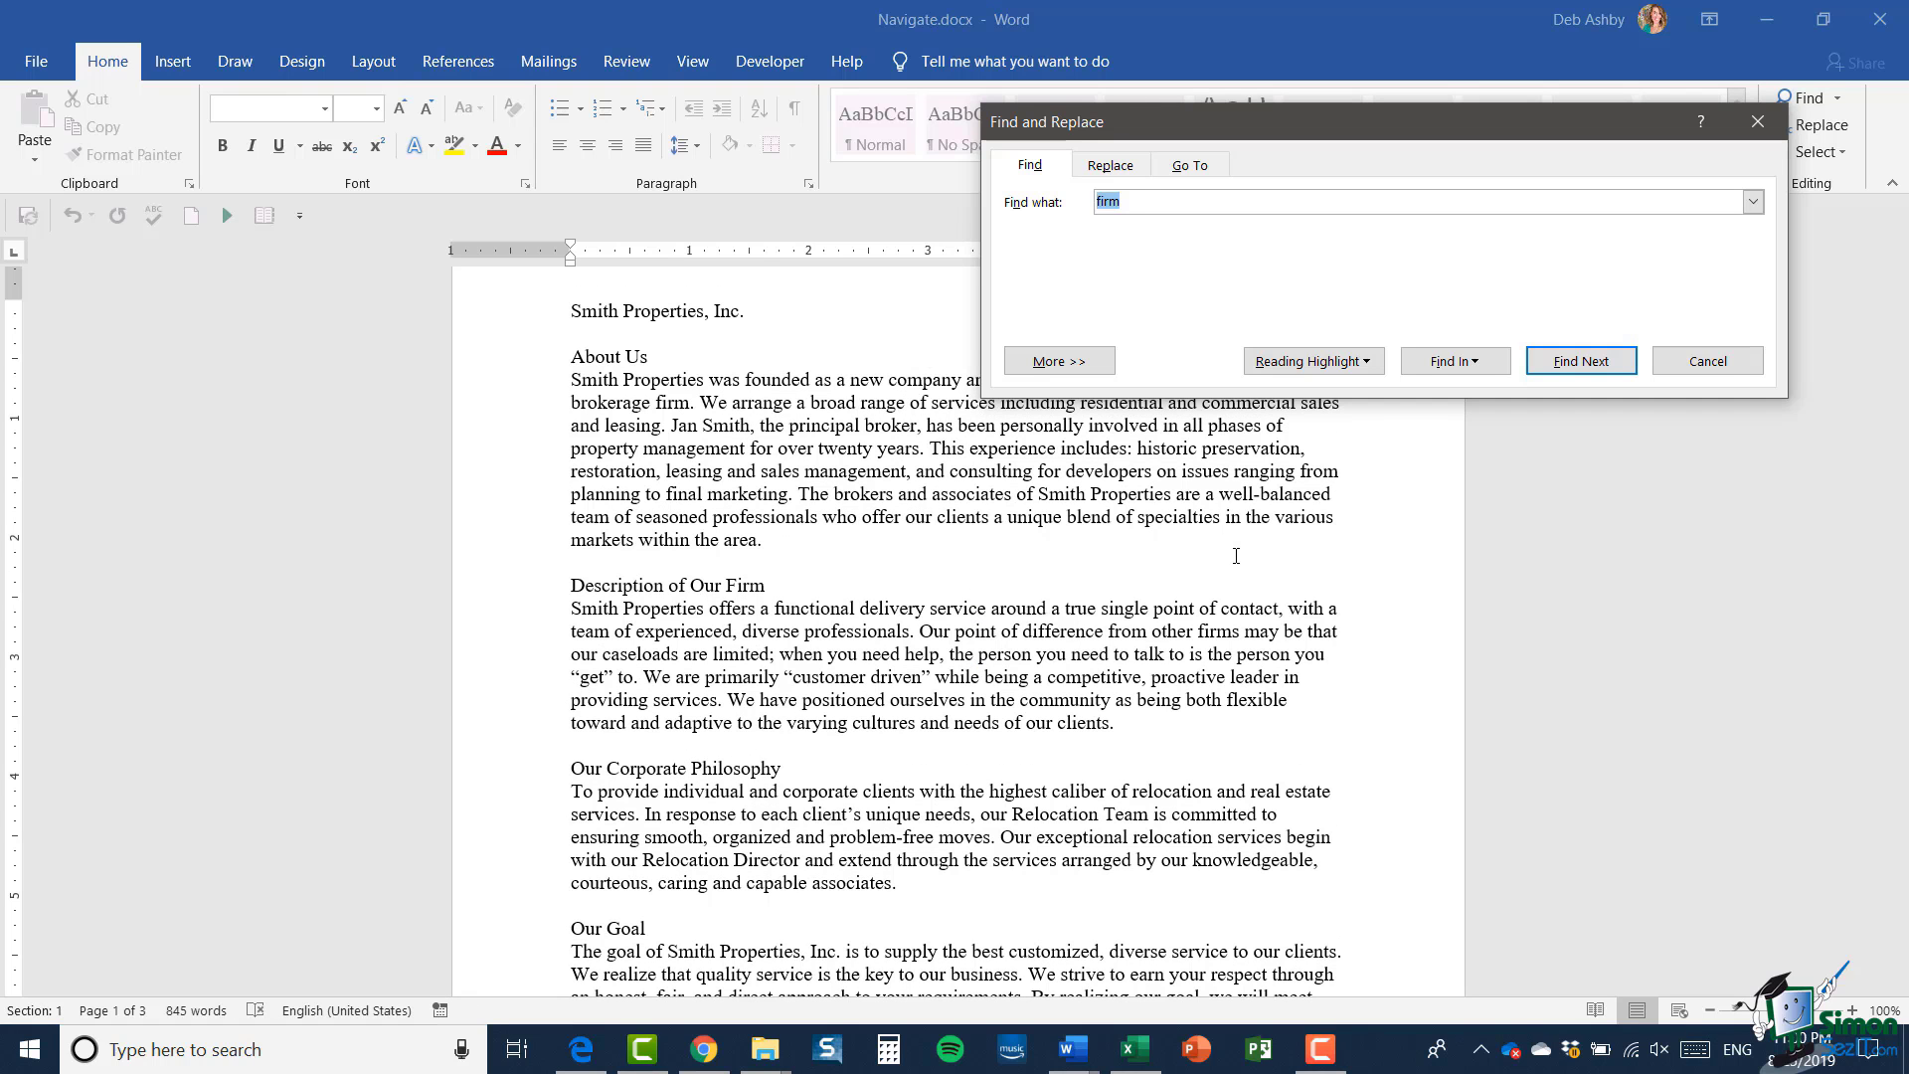
# - Show the extended search options, turn on Use wildcards and try A* as the search pattern
pyautogui.click(1049, 363)
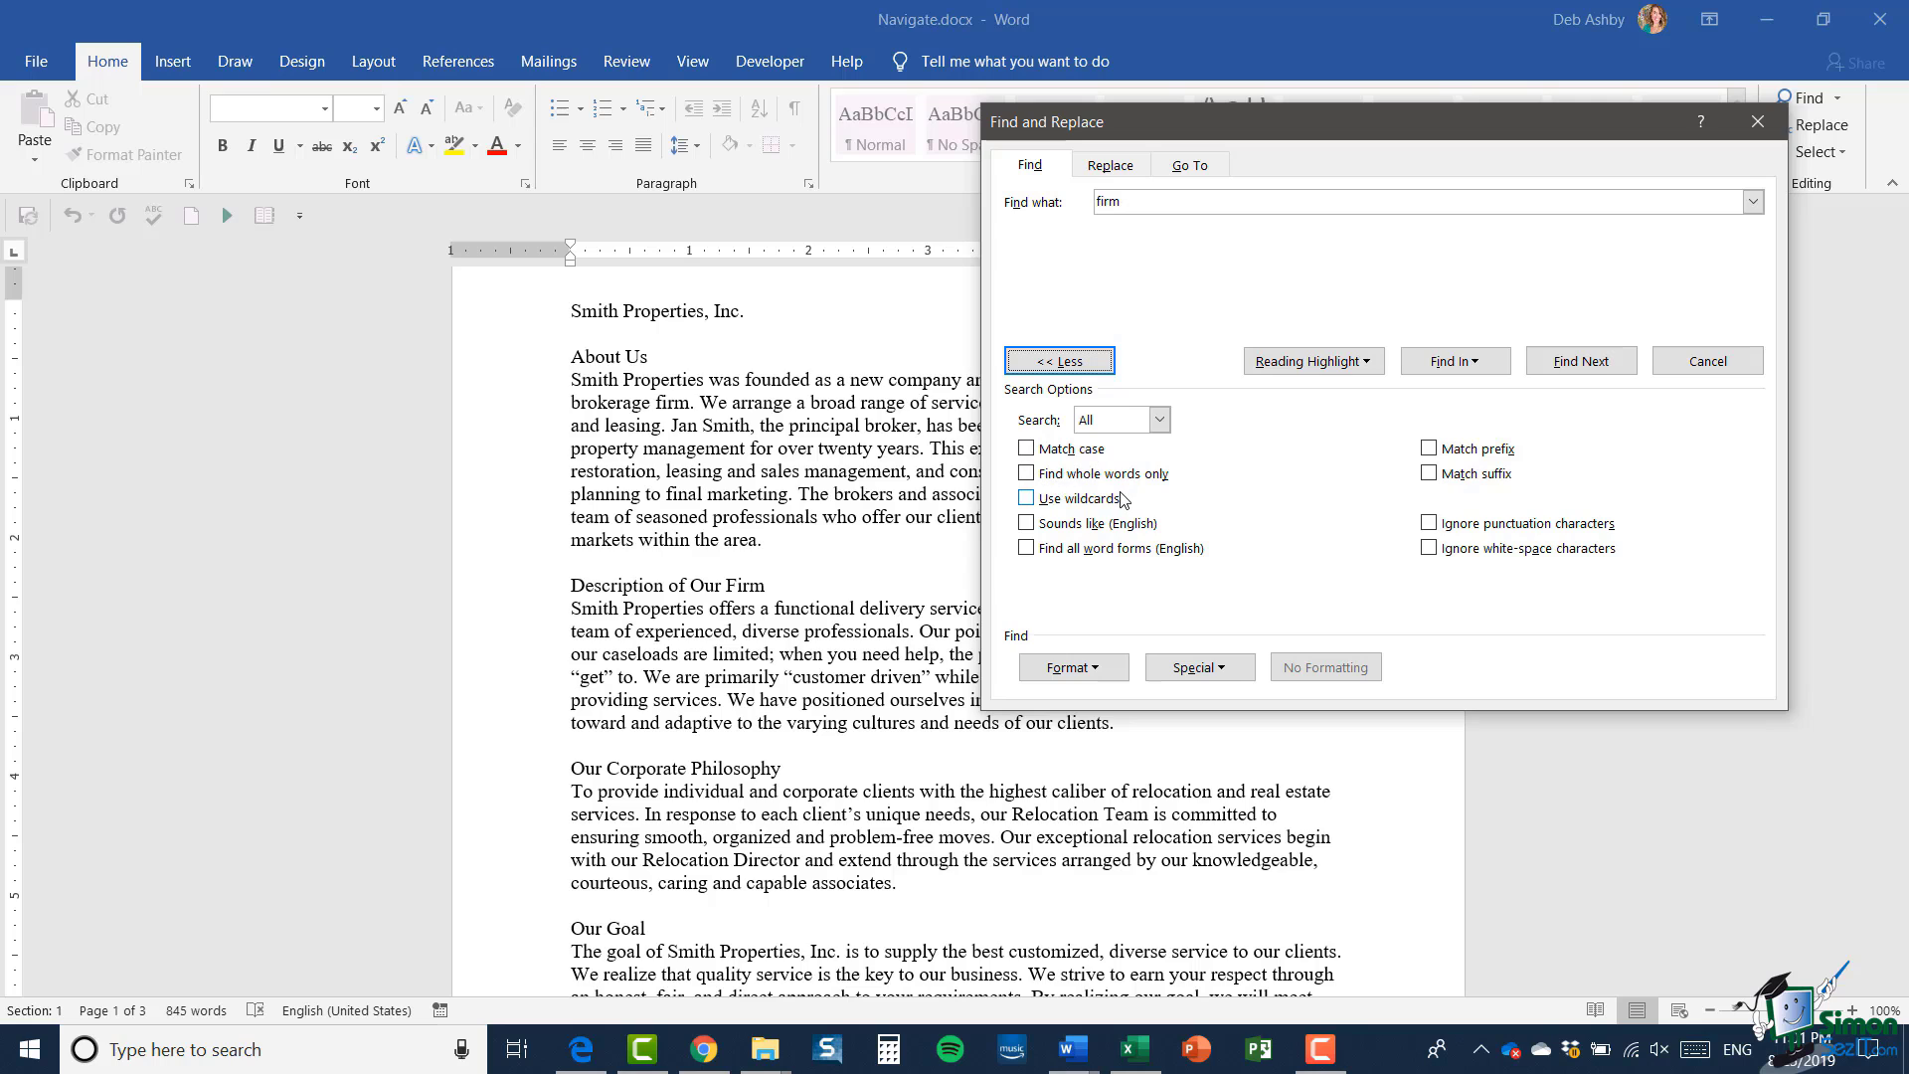
pyautogui.click(1030, 500)
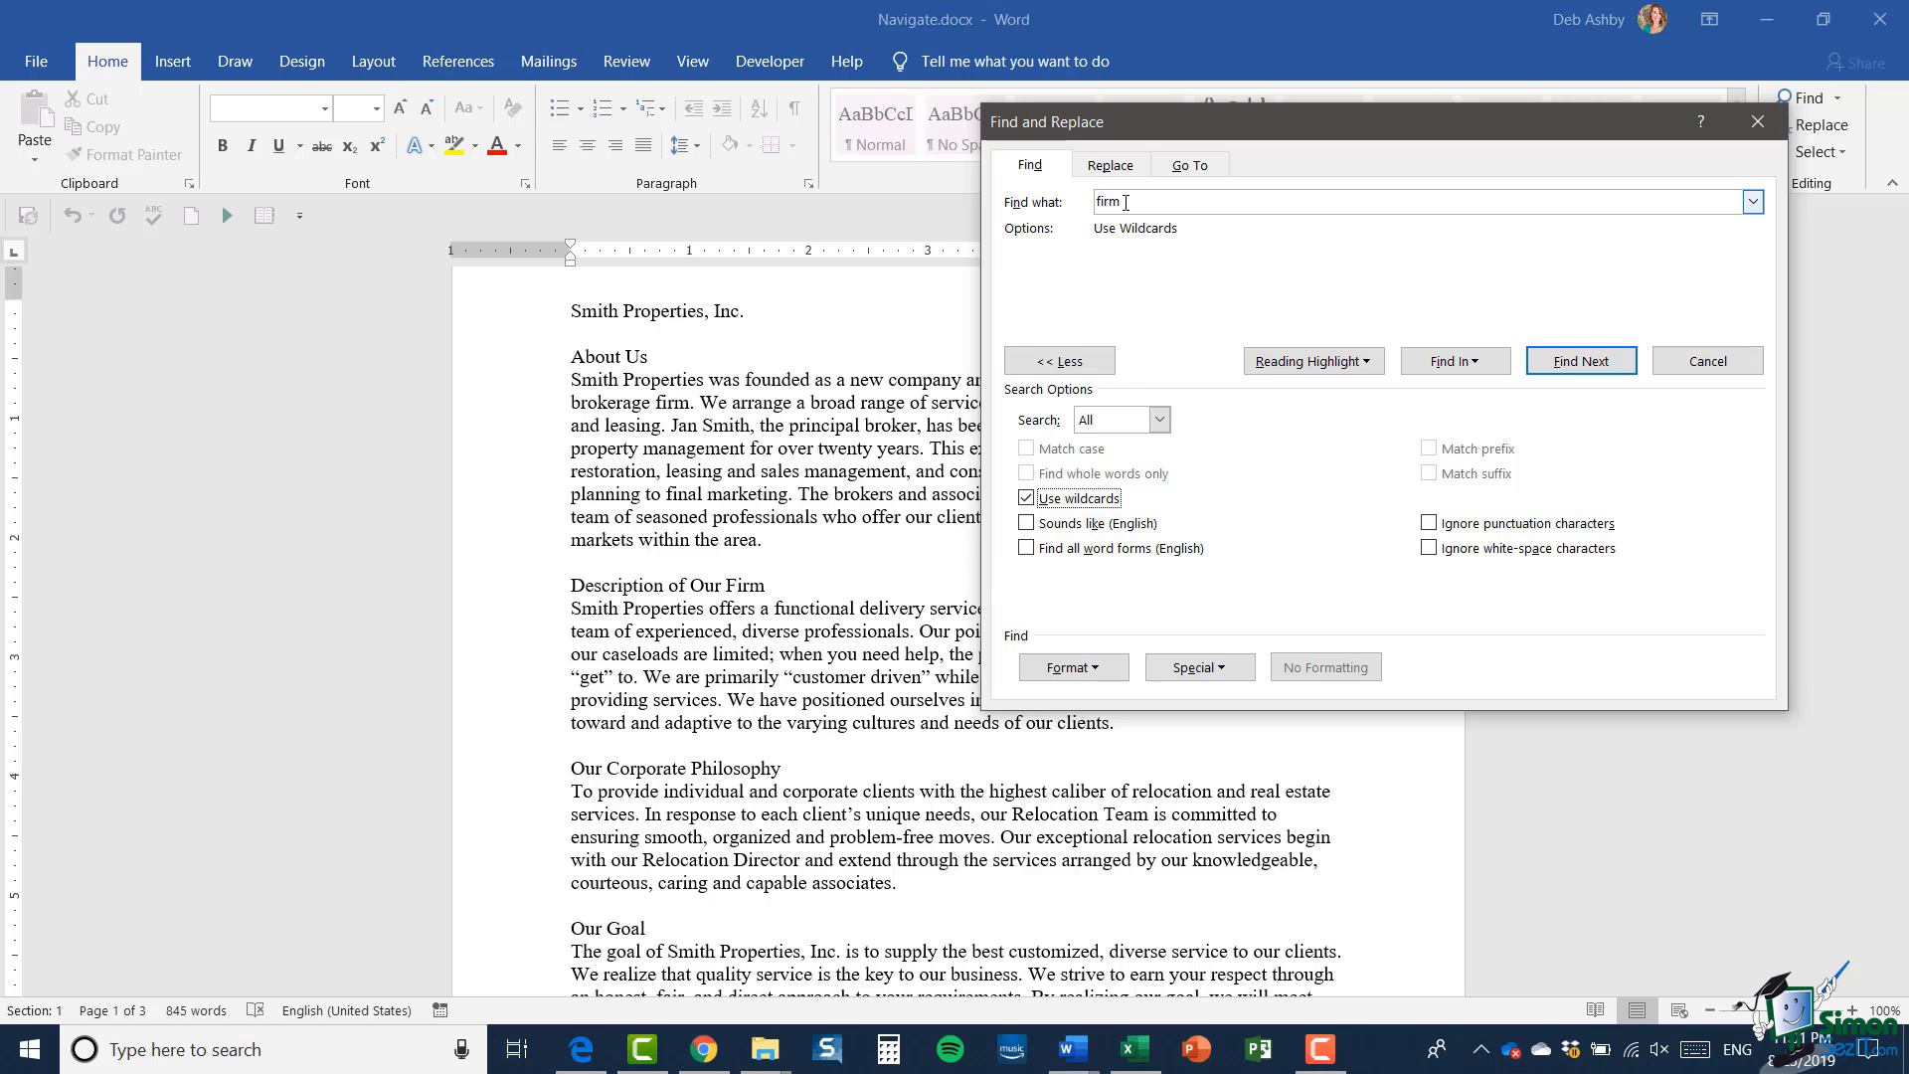
pyautogui.doubleClick(1100, 201)
pyautogui.write('A*')
pyautogui.press('BackSpace')
pyautogui.press('BackSpace')
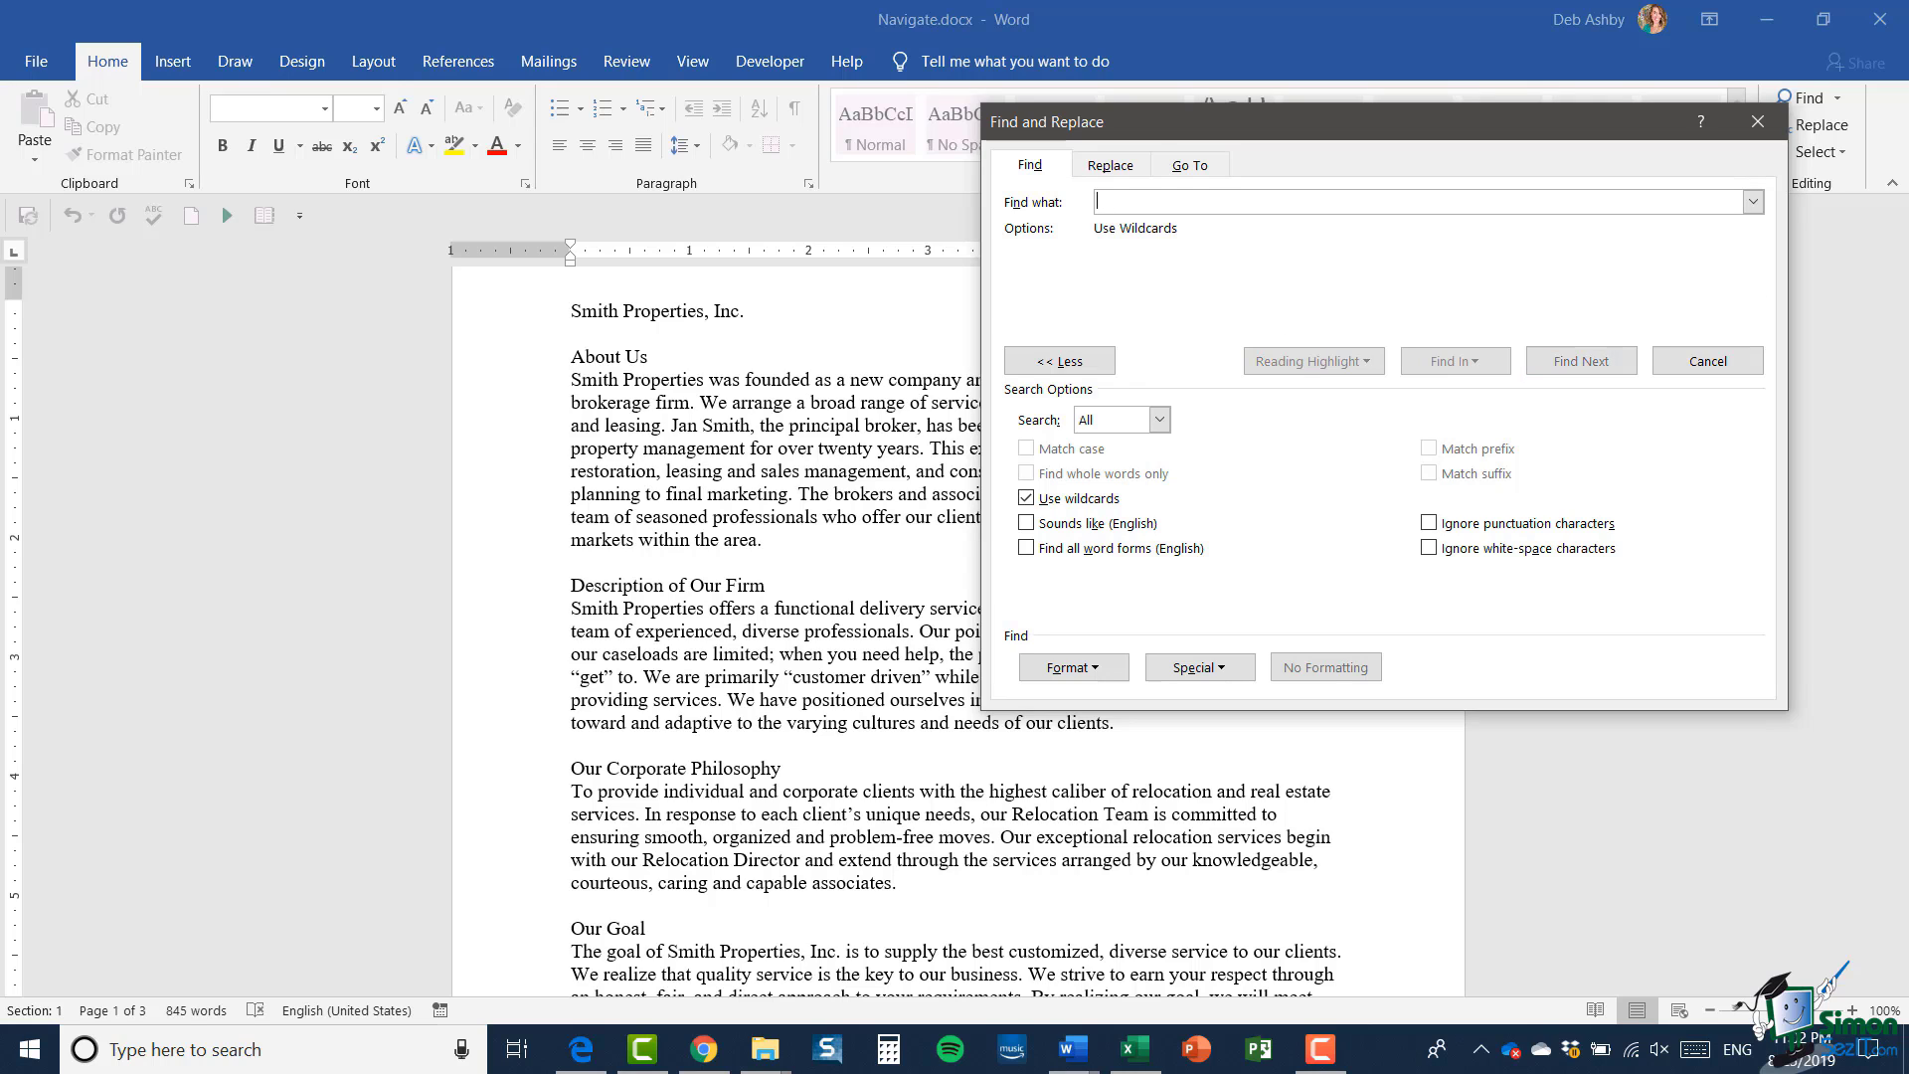
# - Try the wildcard search patterns *S and A?? as search terms, clearing each one
pyautogui.write('*')
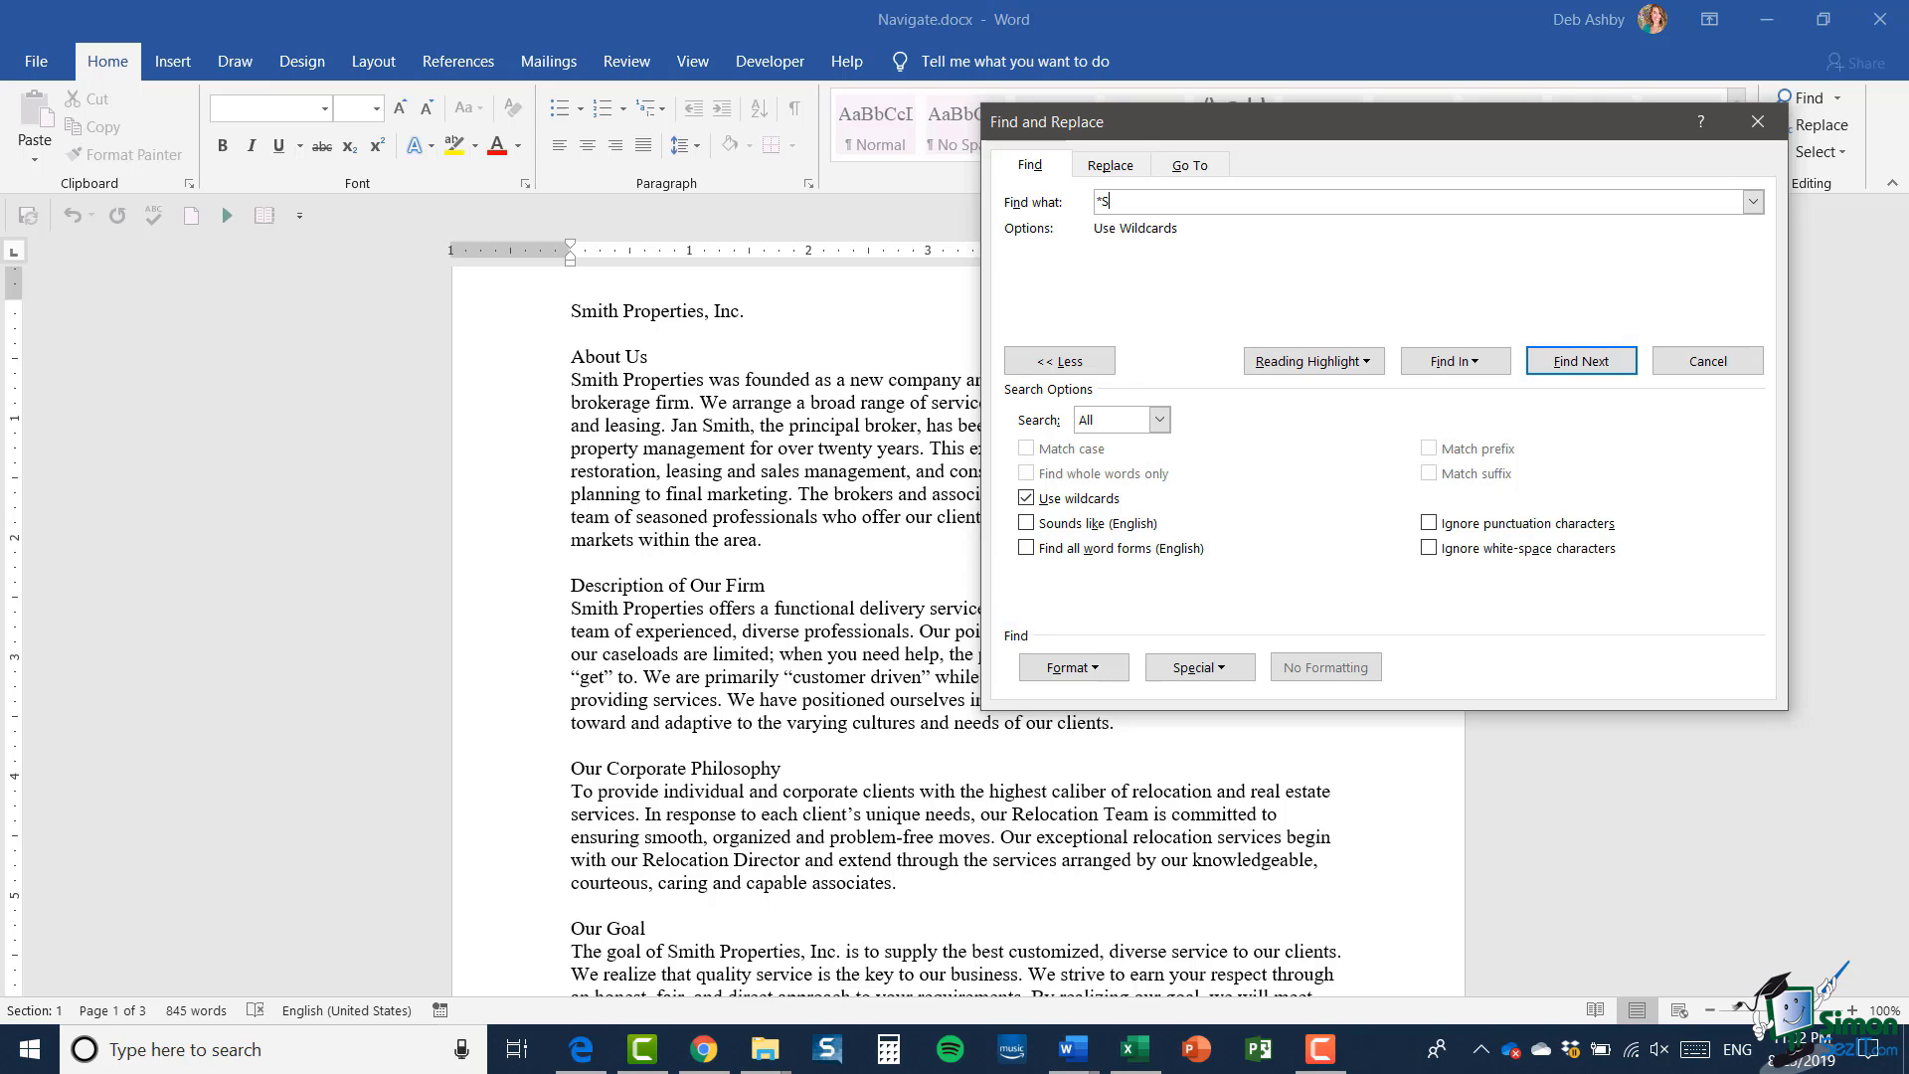
pyautogui.press('BackSpace')
pyautogui.write('A??')
pyautogui.press('BackSpace')
pyautogui.press('BackSpace')
pyautogui.press('BackSpace')
# - Set the search term to "firm" with wildcards off, and toggle Sounds like (English) on and off before closing the dialog
pyautogui.write('firm')
pyautogui.click(1026, 498)
pyautogui.click(1026, 524)
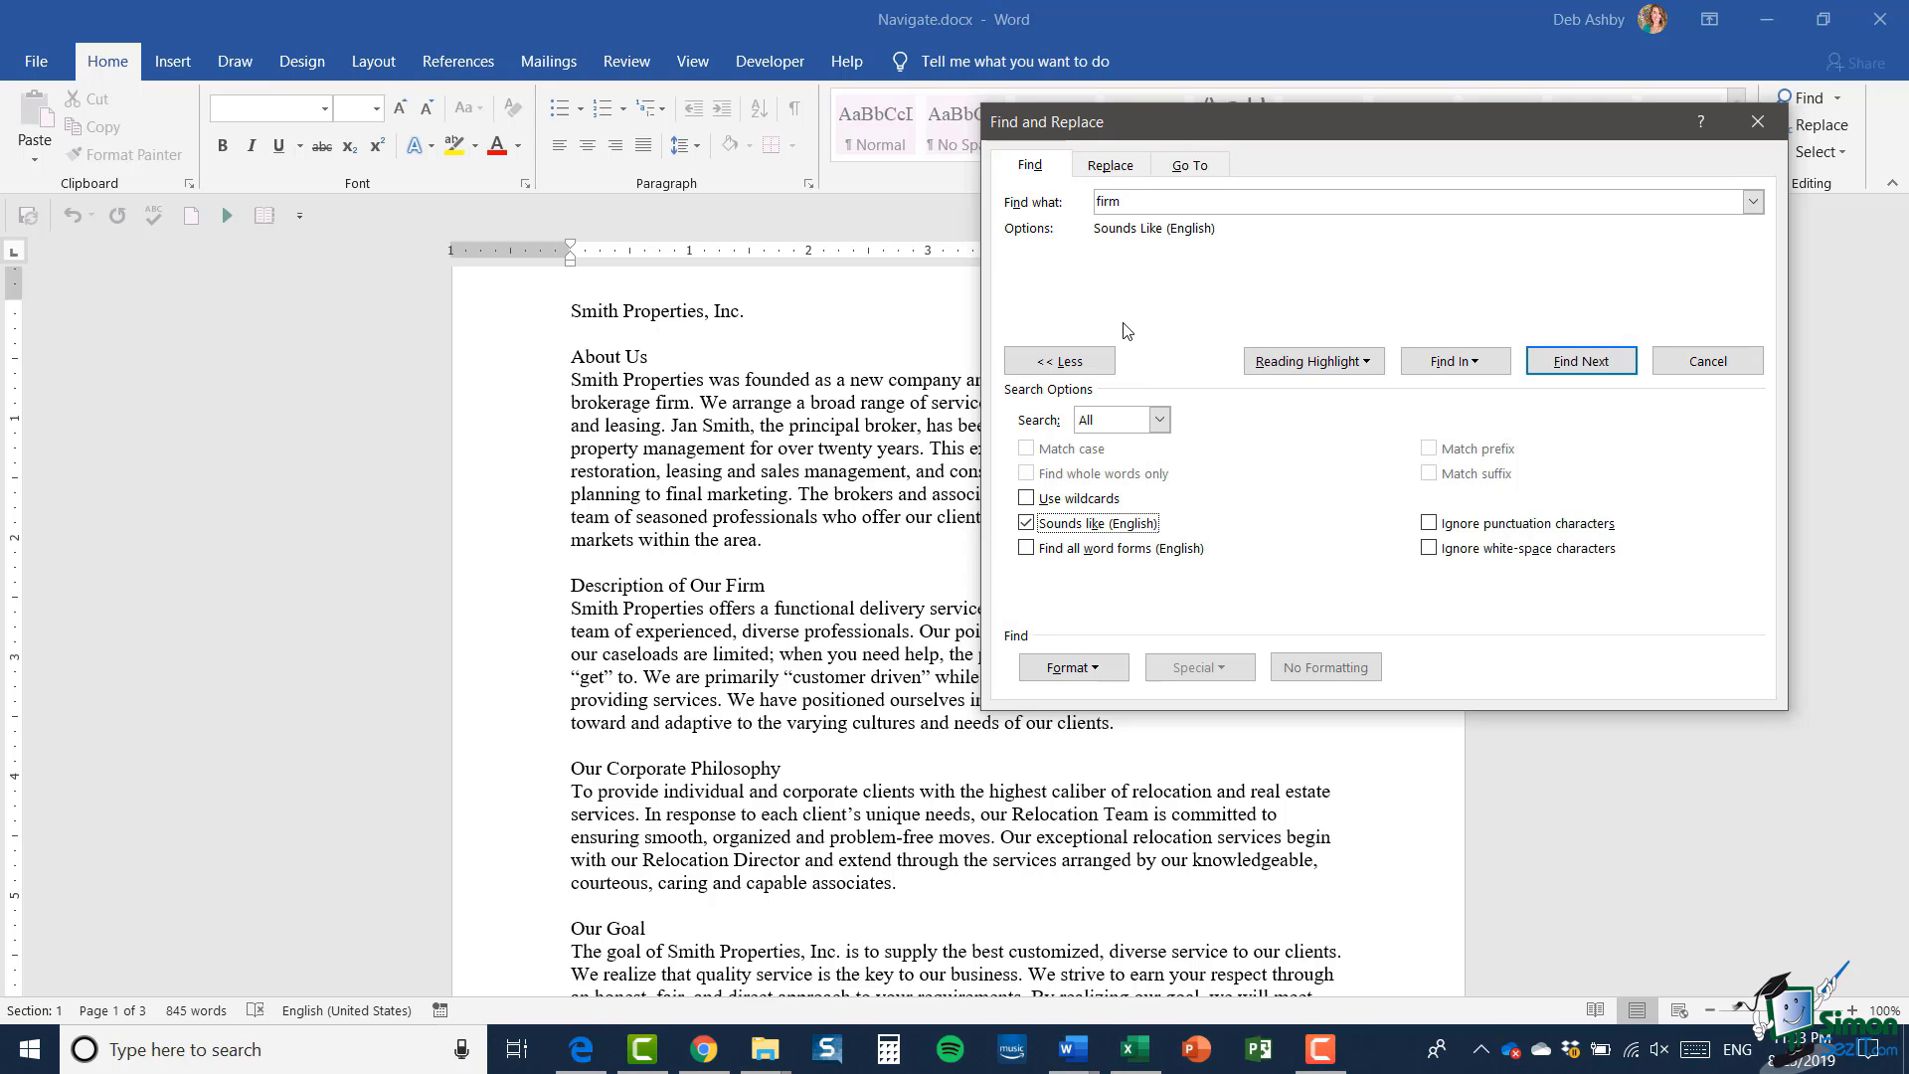
pyautogui.click(1094, 523)
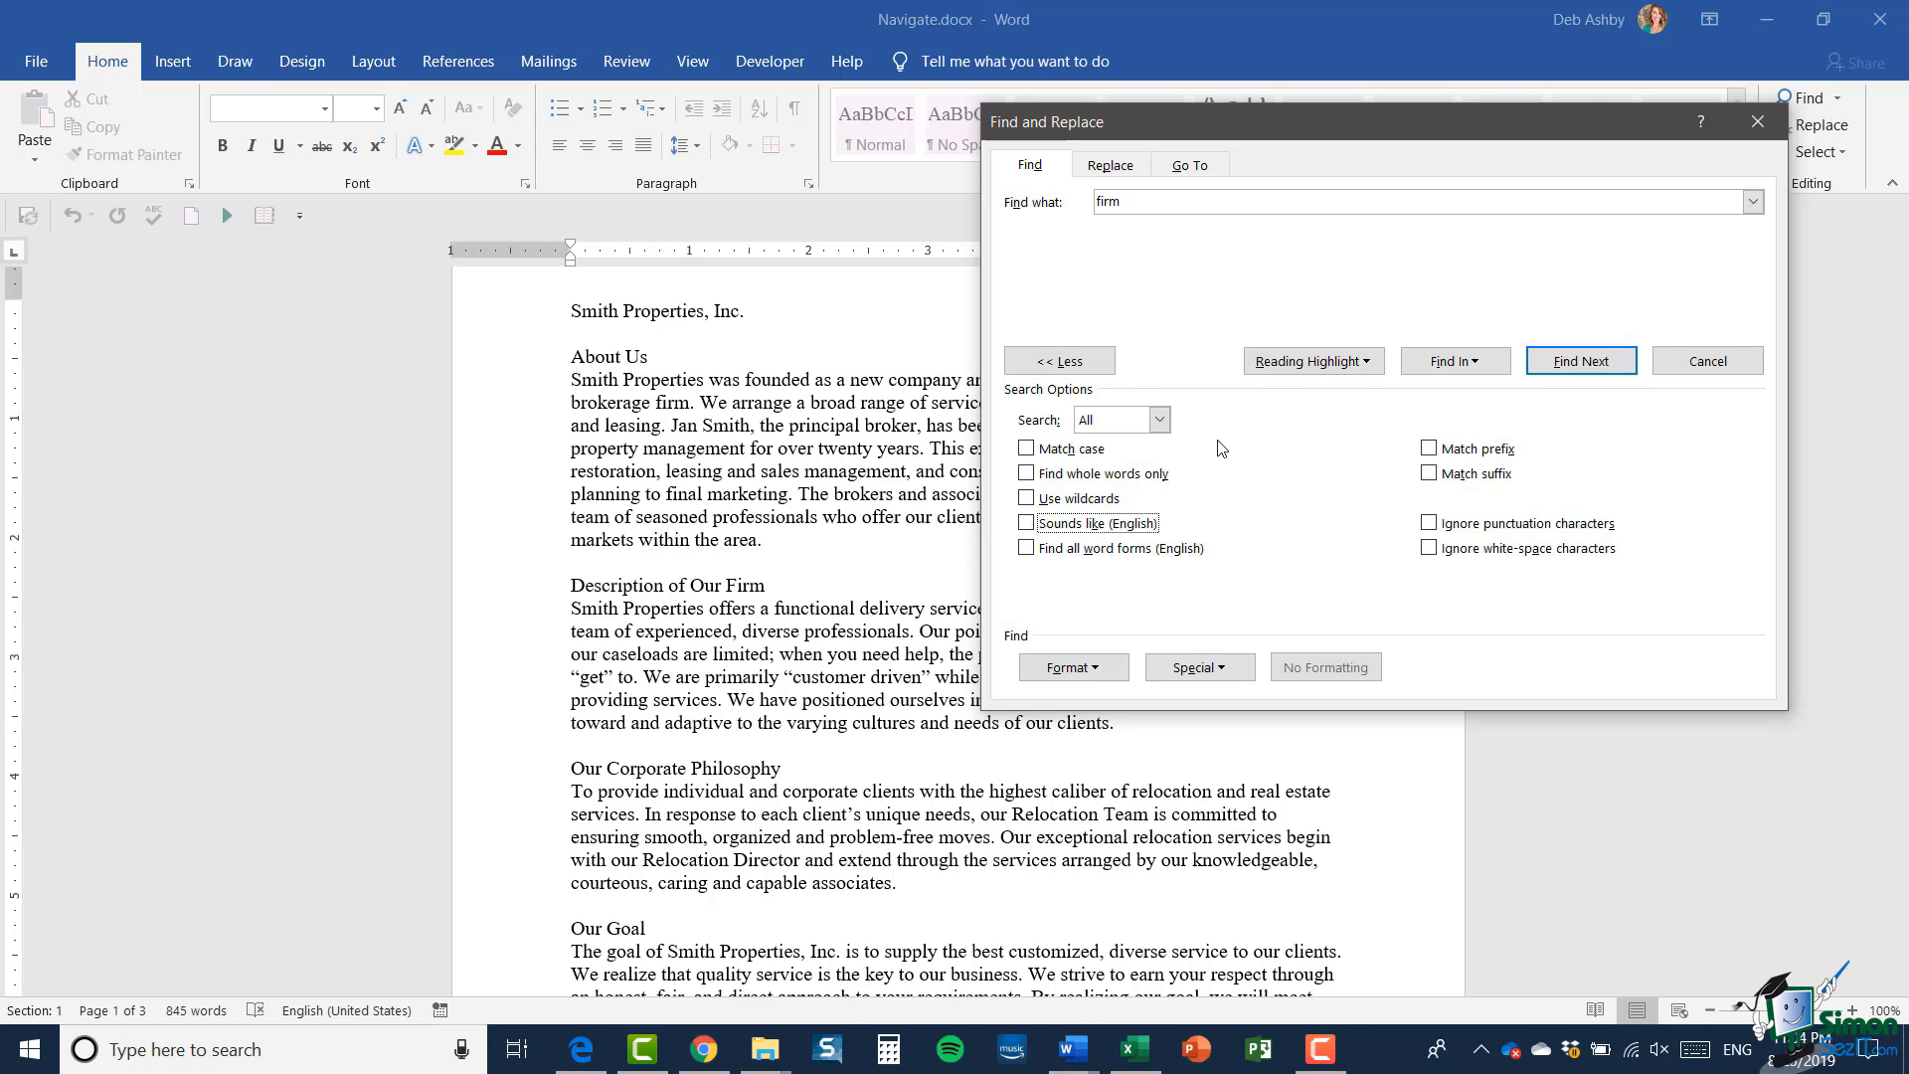
pyautogui.click(1758, 122)
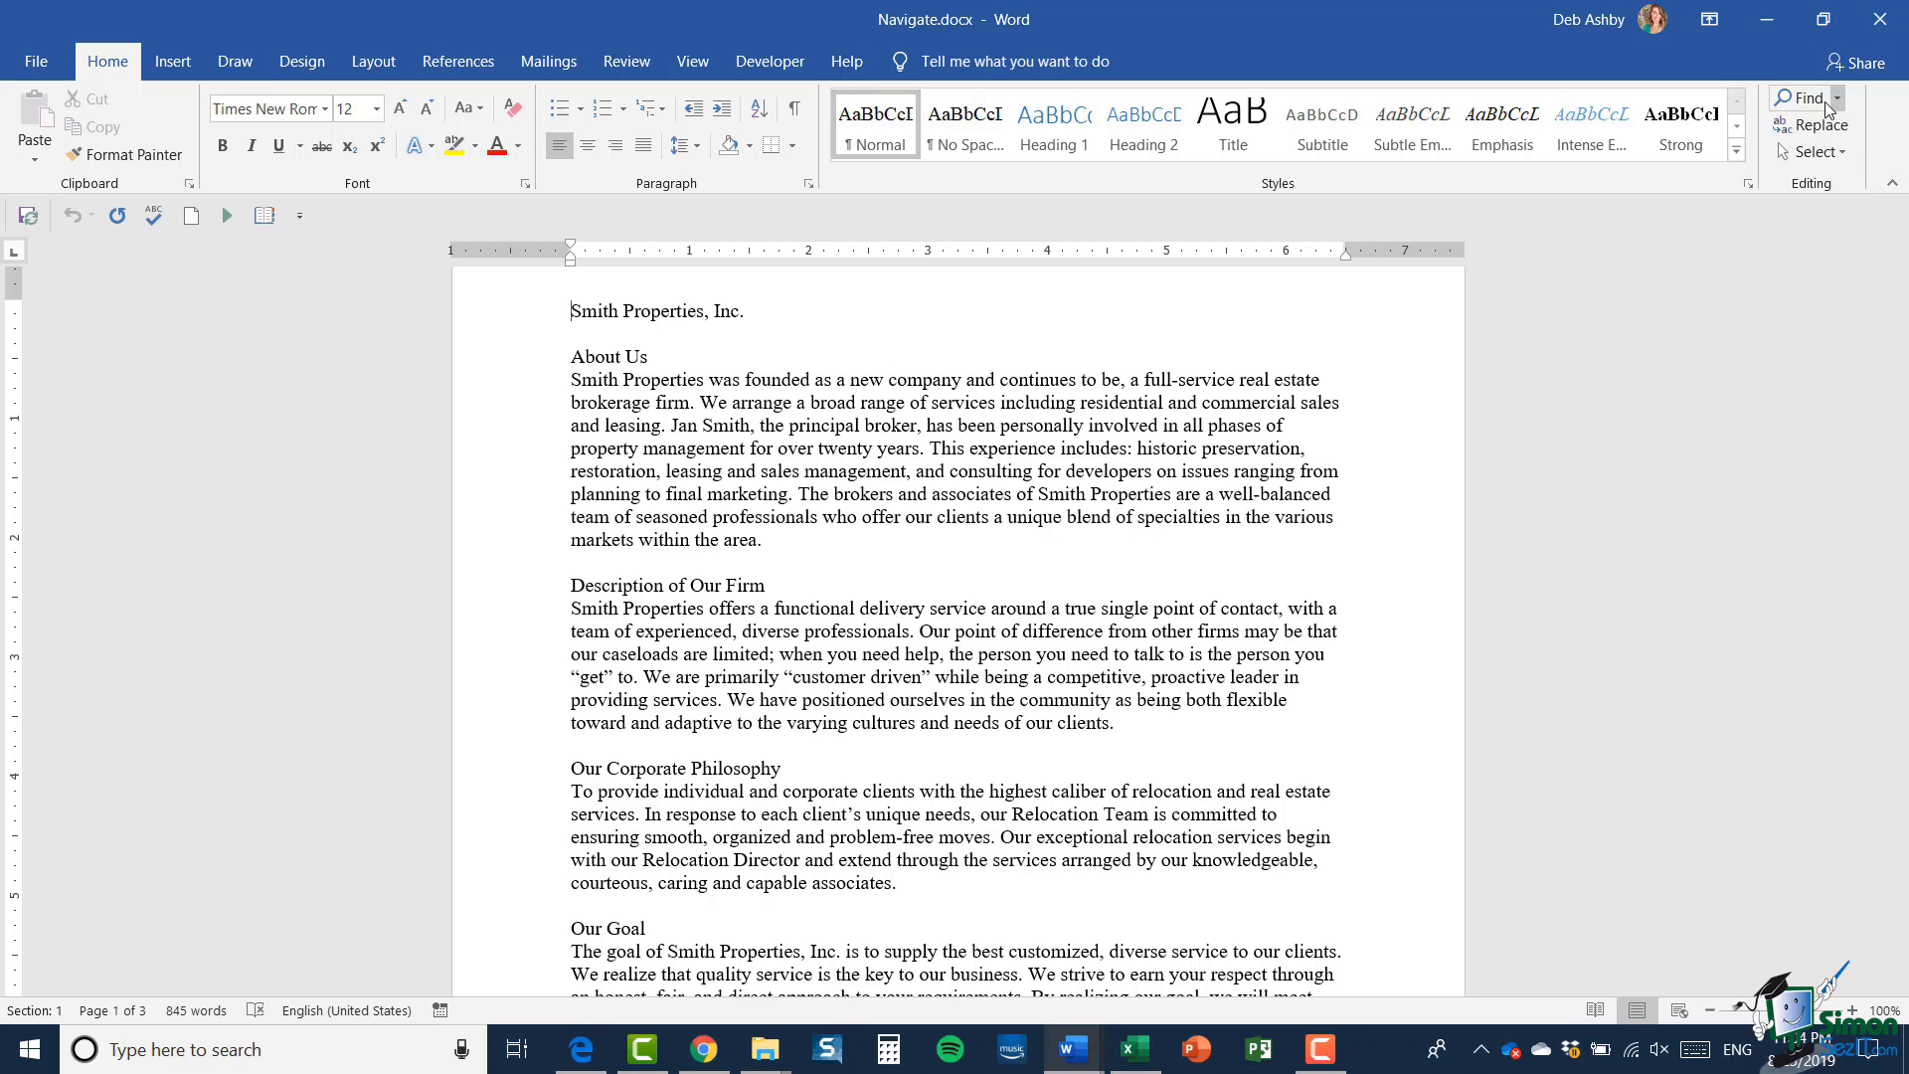
# - Replace all occurrences of Smith with Ashby throughout the document and close the Find and Replace dialog
pyautogui.click(1801, 129)
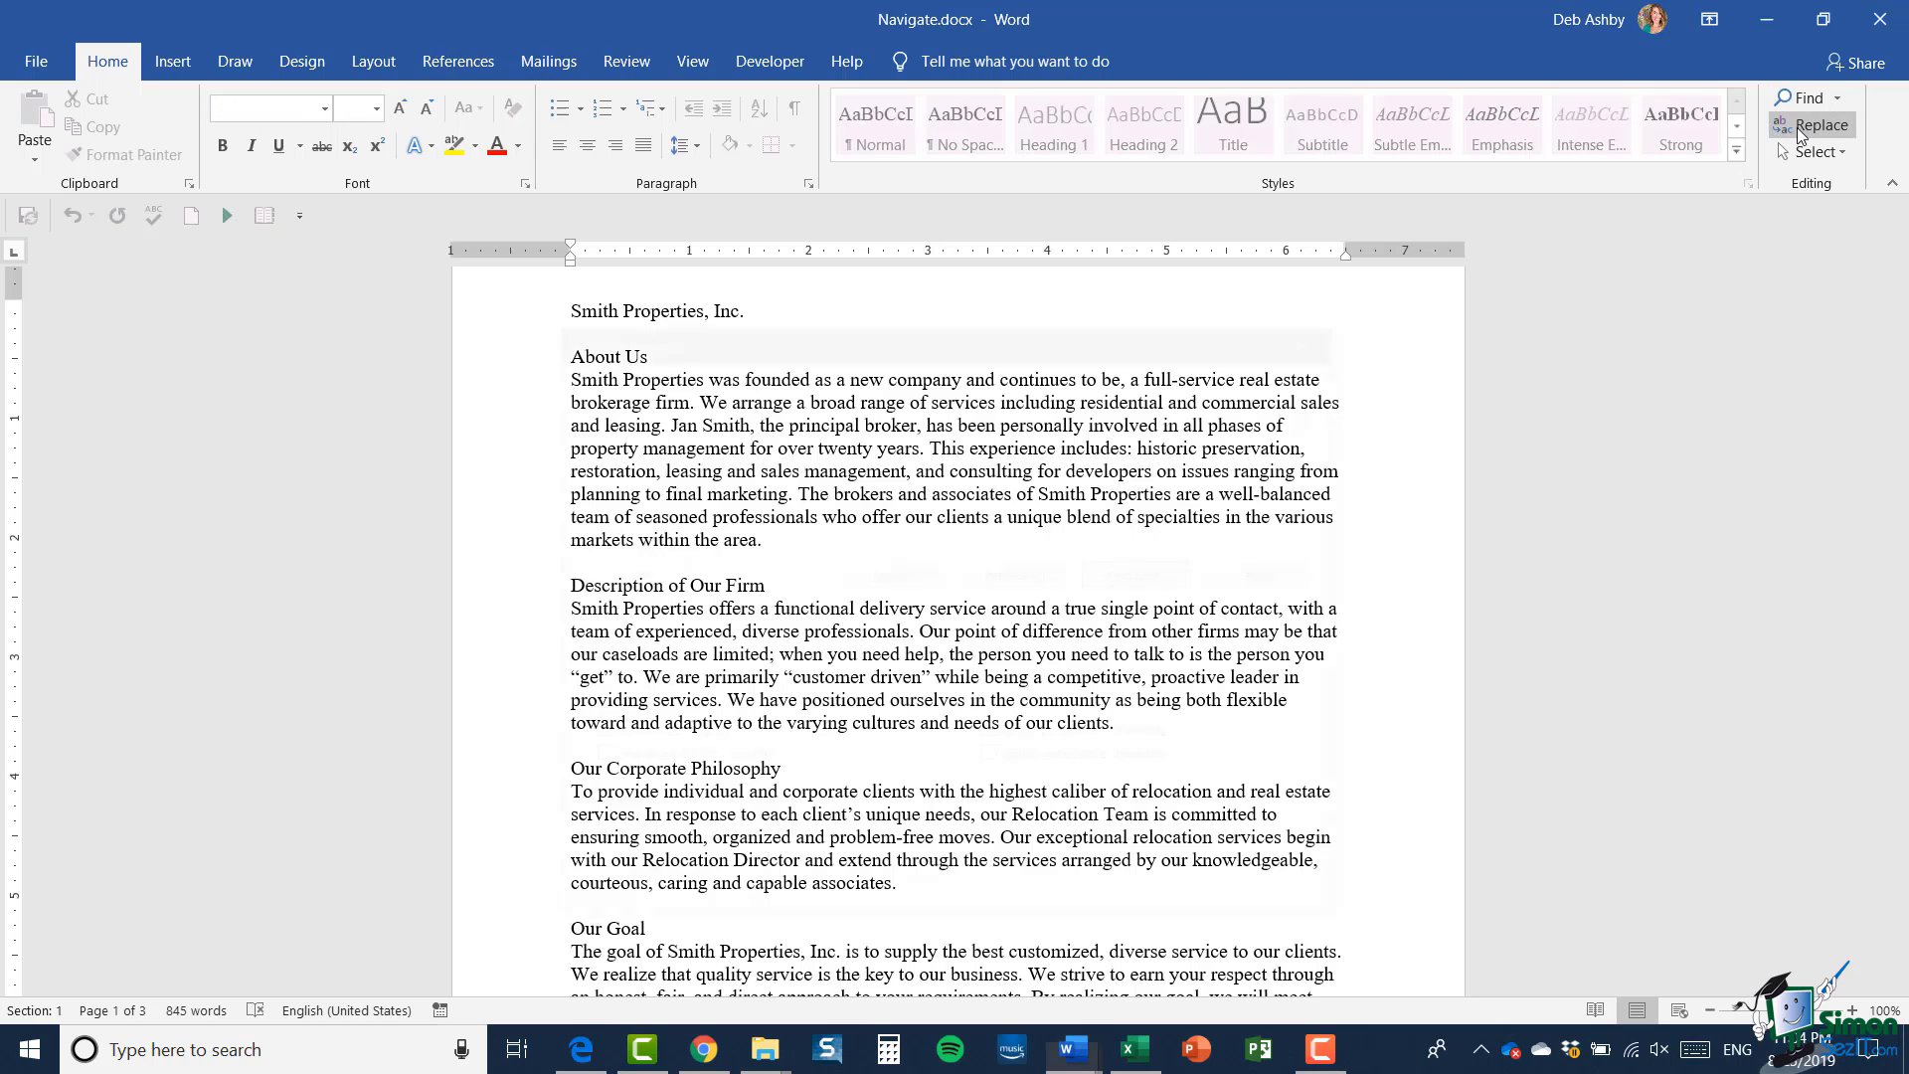
pyautogui.moveTo(1007, 322); pyautogui.dragTo(1348, 176)
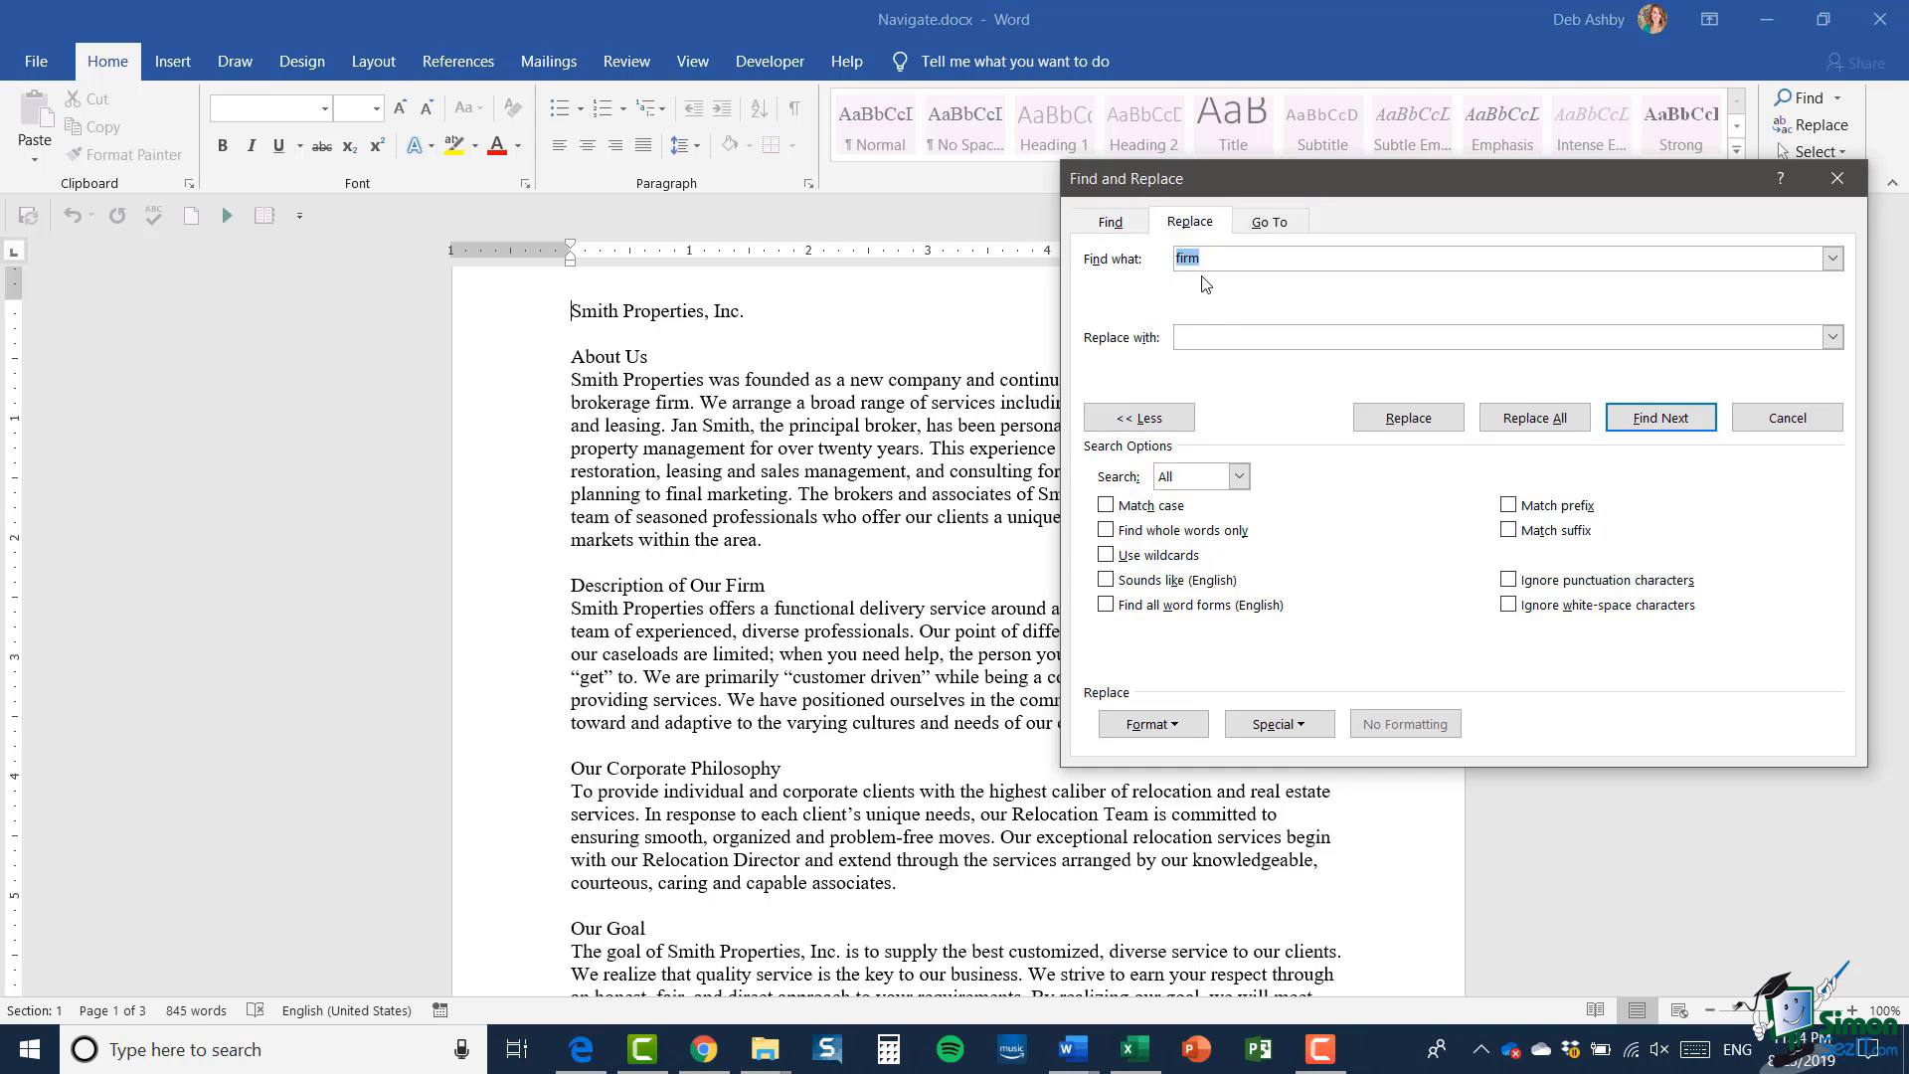
pyautogui.moveTo(1223, 257); pyautogui.dragTo(1121, 257)
pyautogui.write('Smith')
pyautogui.write('Ashby')
pyautogui.click(1520, 419)
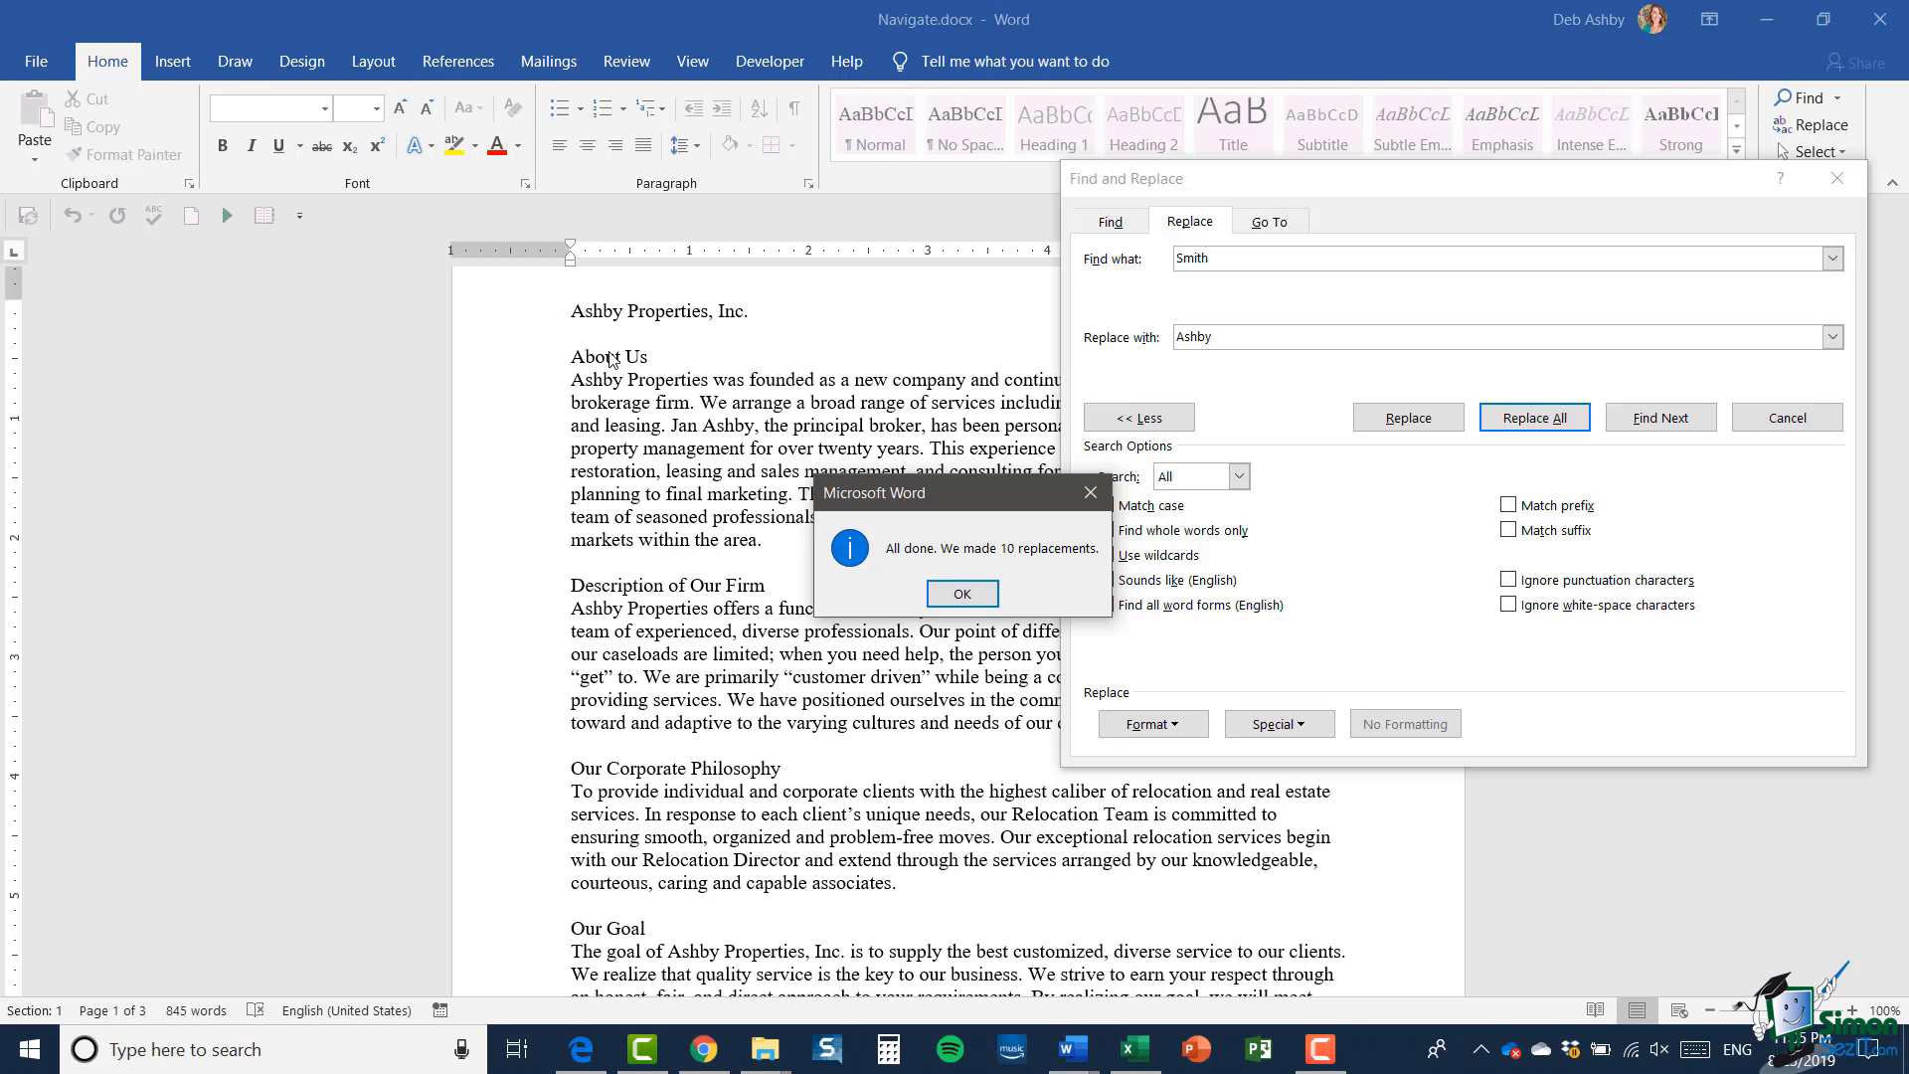
pyautogui.click(952, 597)
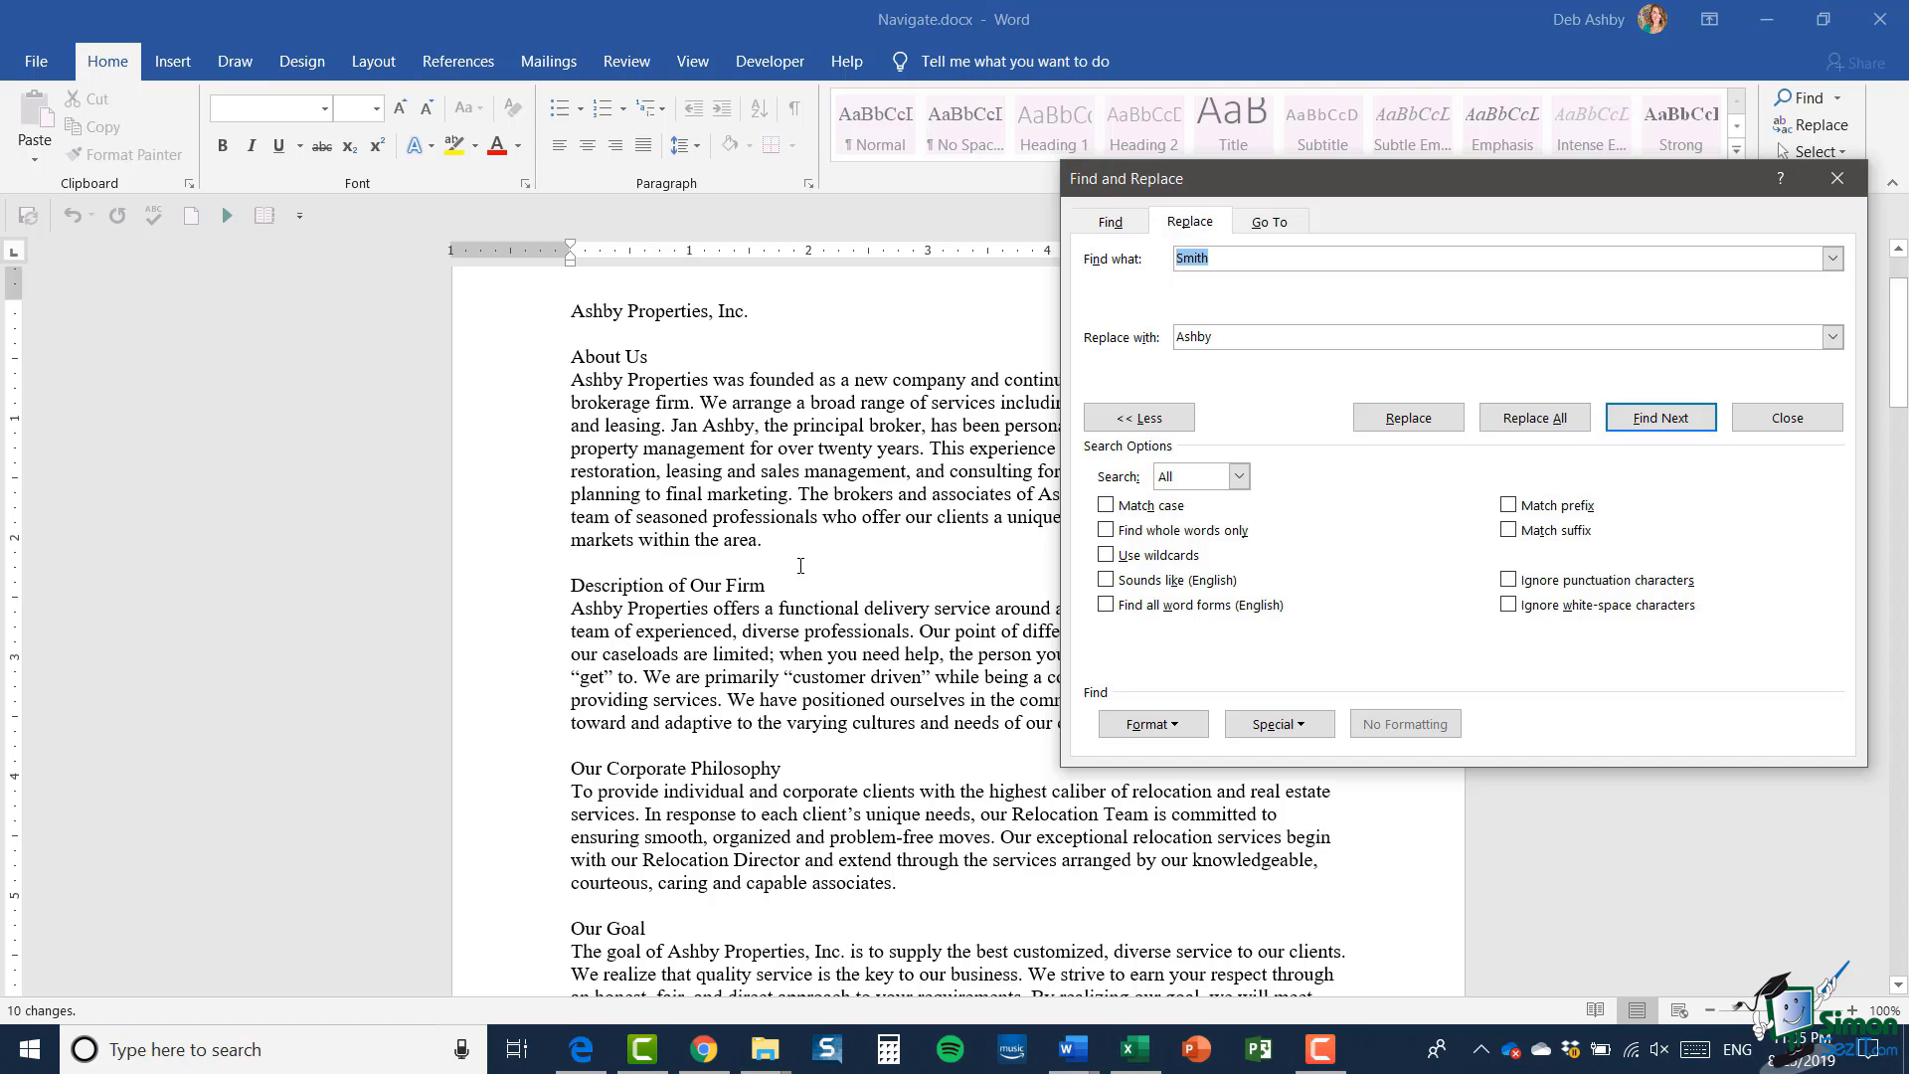
pyautogui.click(1837, 179)
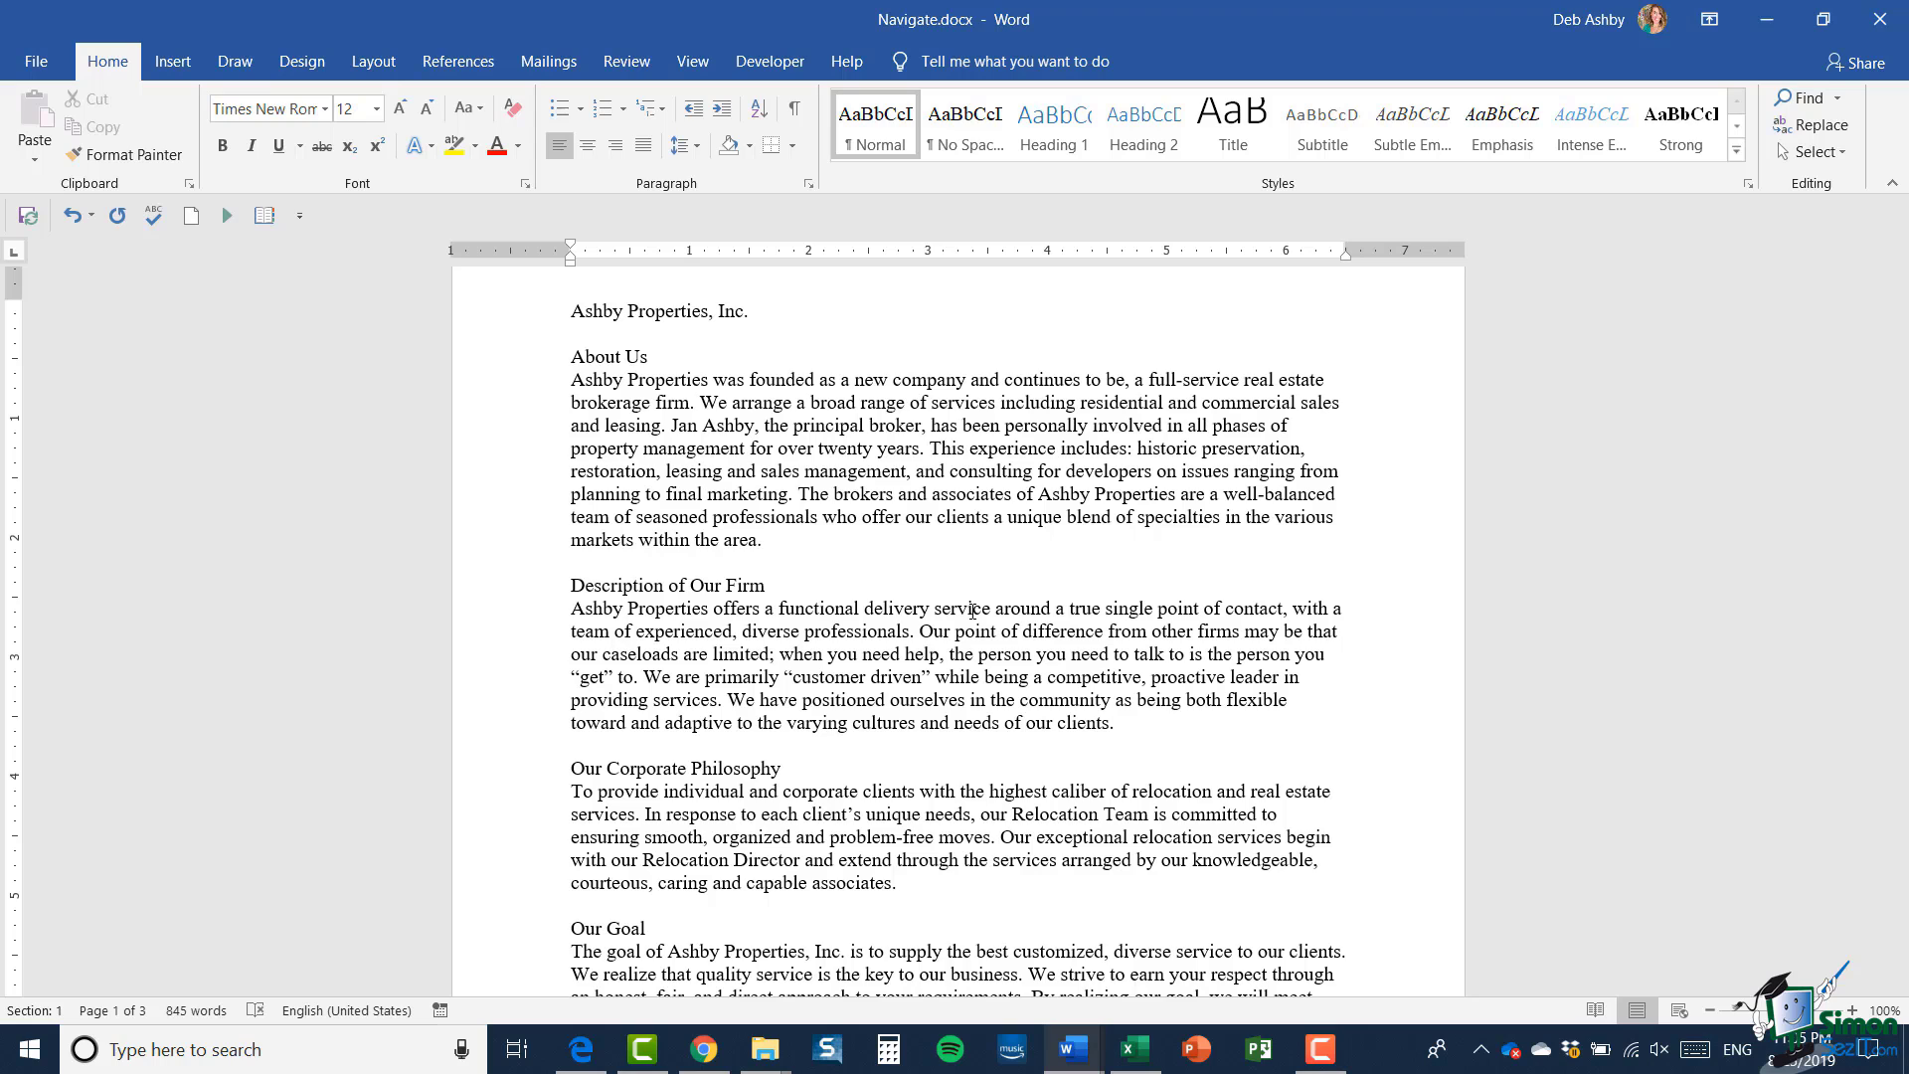
# - Use Go To to jump to page 2 of the document
pyautogui.click(1834, 98)
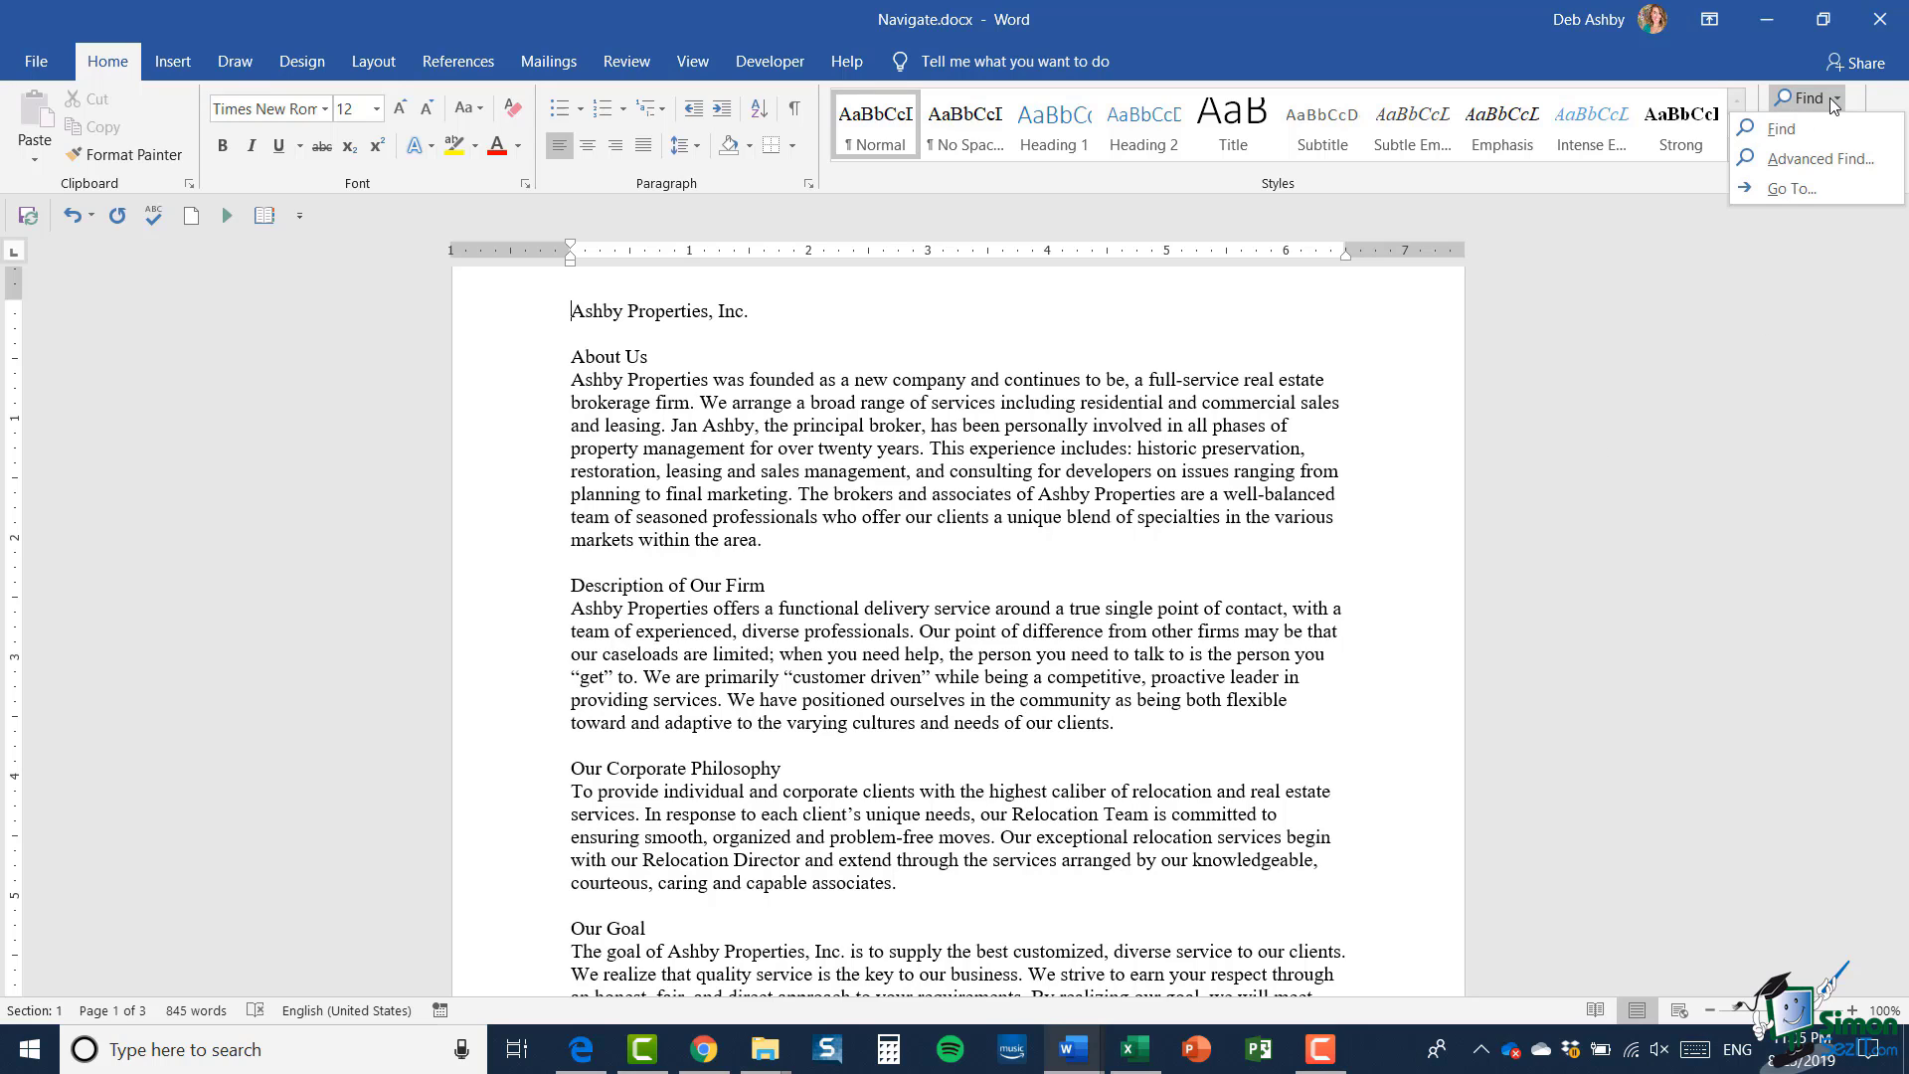
pyautogui.click(1778, 191)
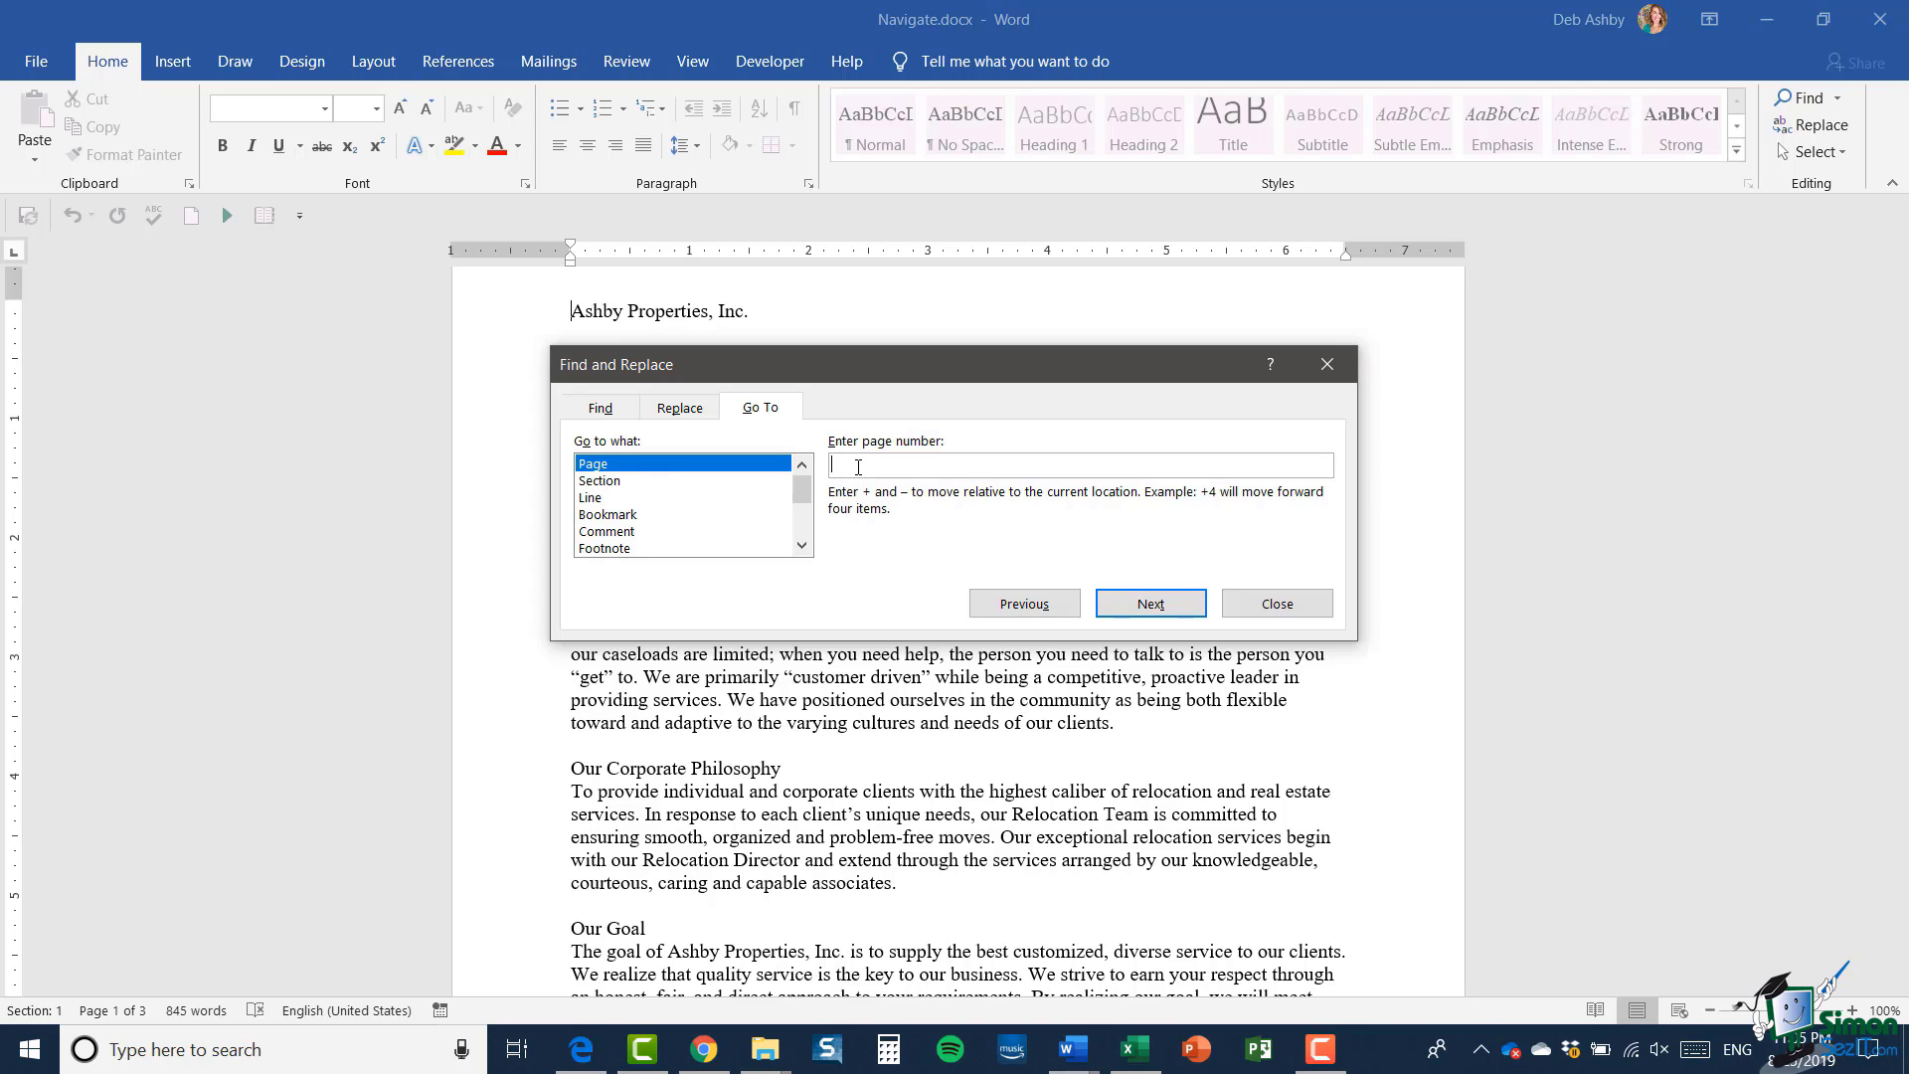
pyautogui.write('2')
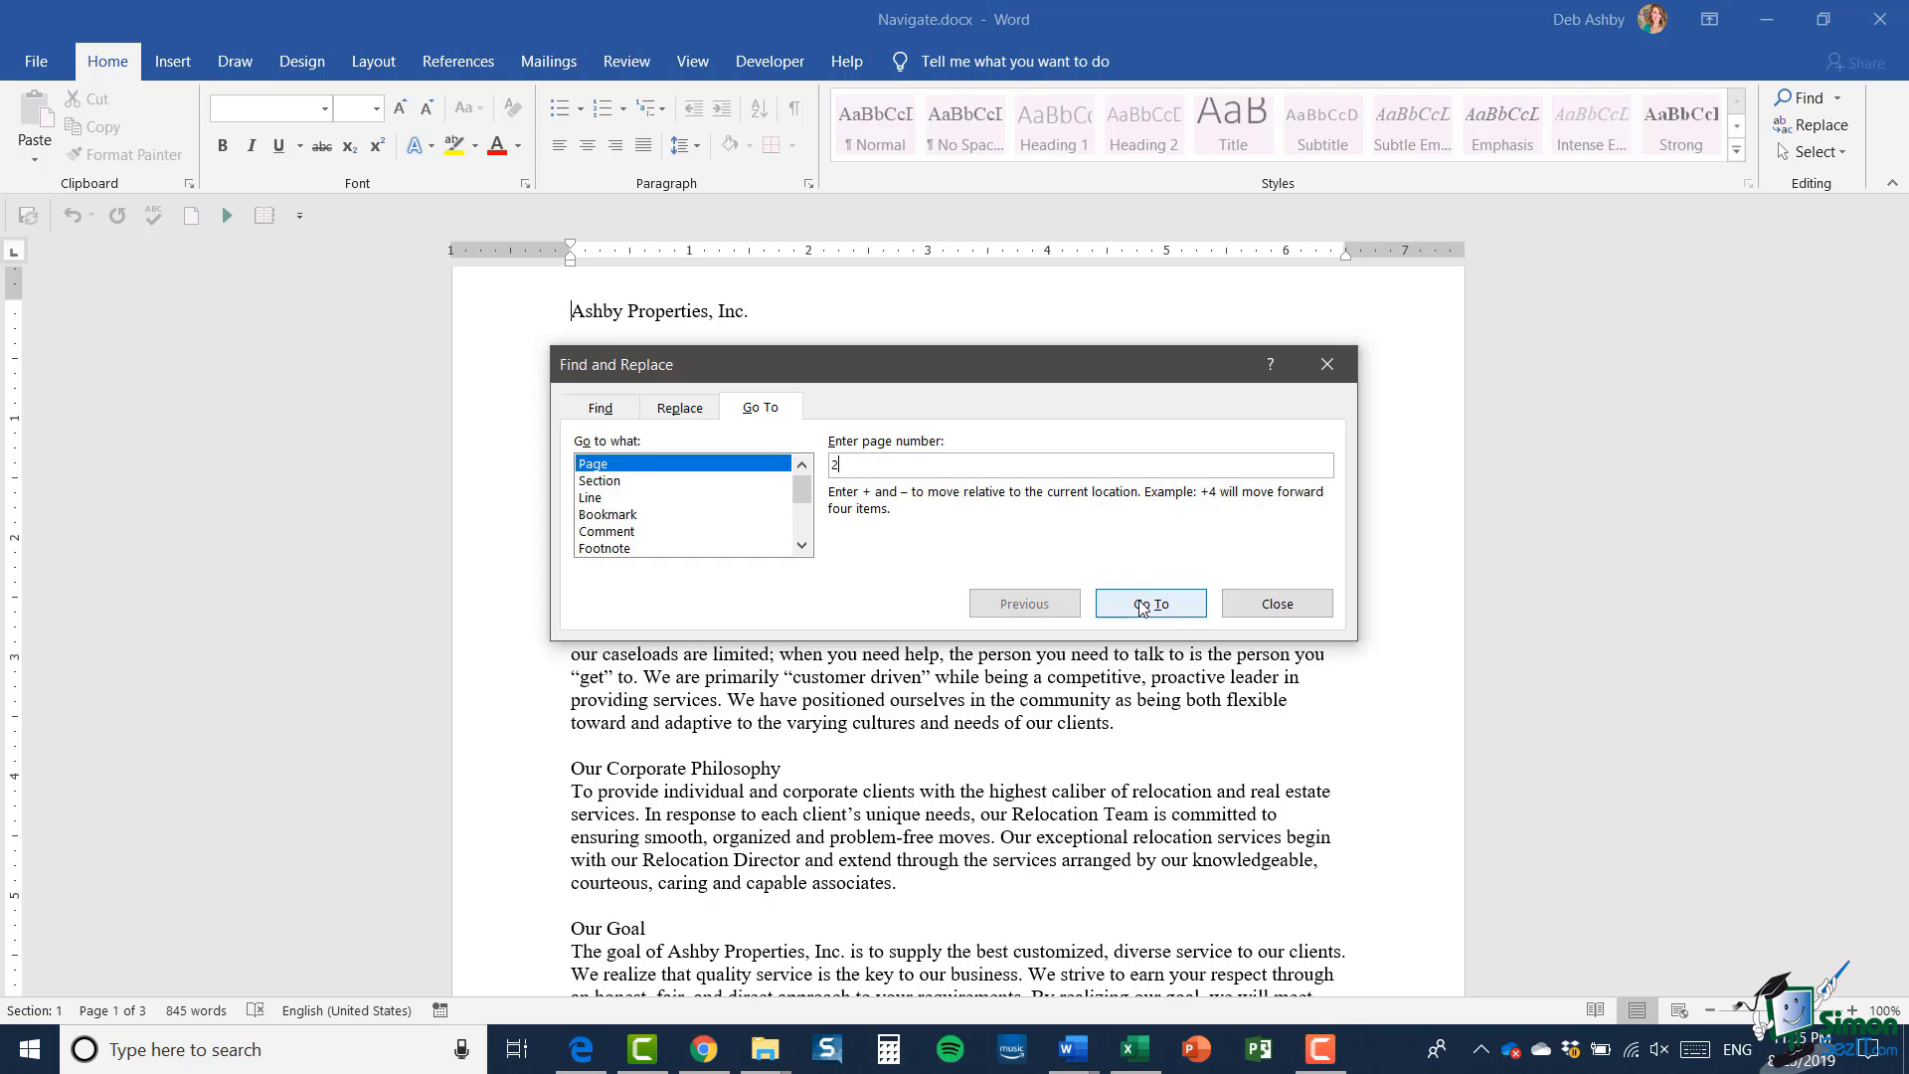
pyautogui.press('Return')
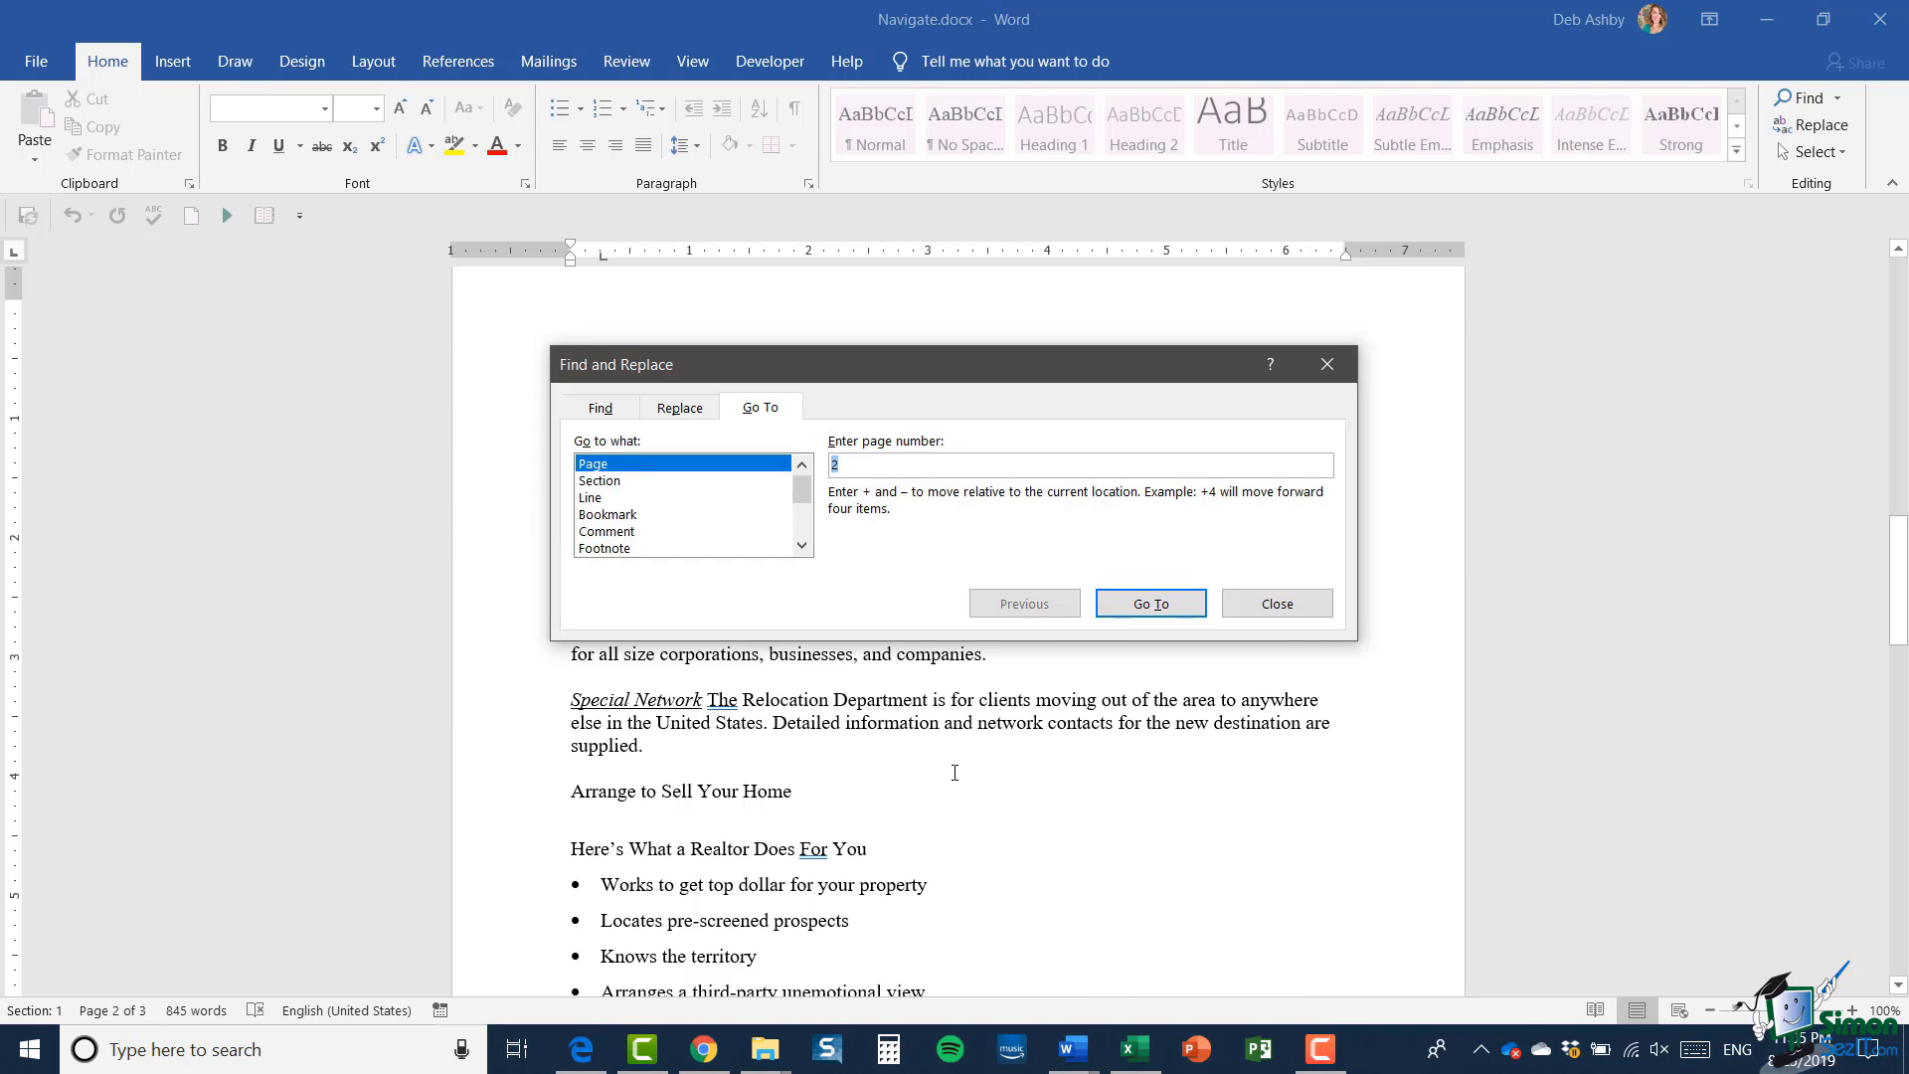
# - Look through the Go To target types Section, Line, Bookmark, Comment, Footnote, Endnote, Field and Table, down to Heading at the list's end
pyautogui.click(606, 483)
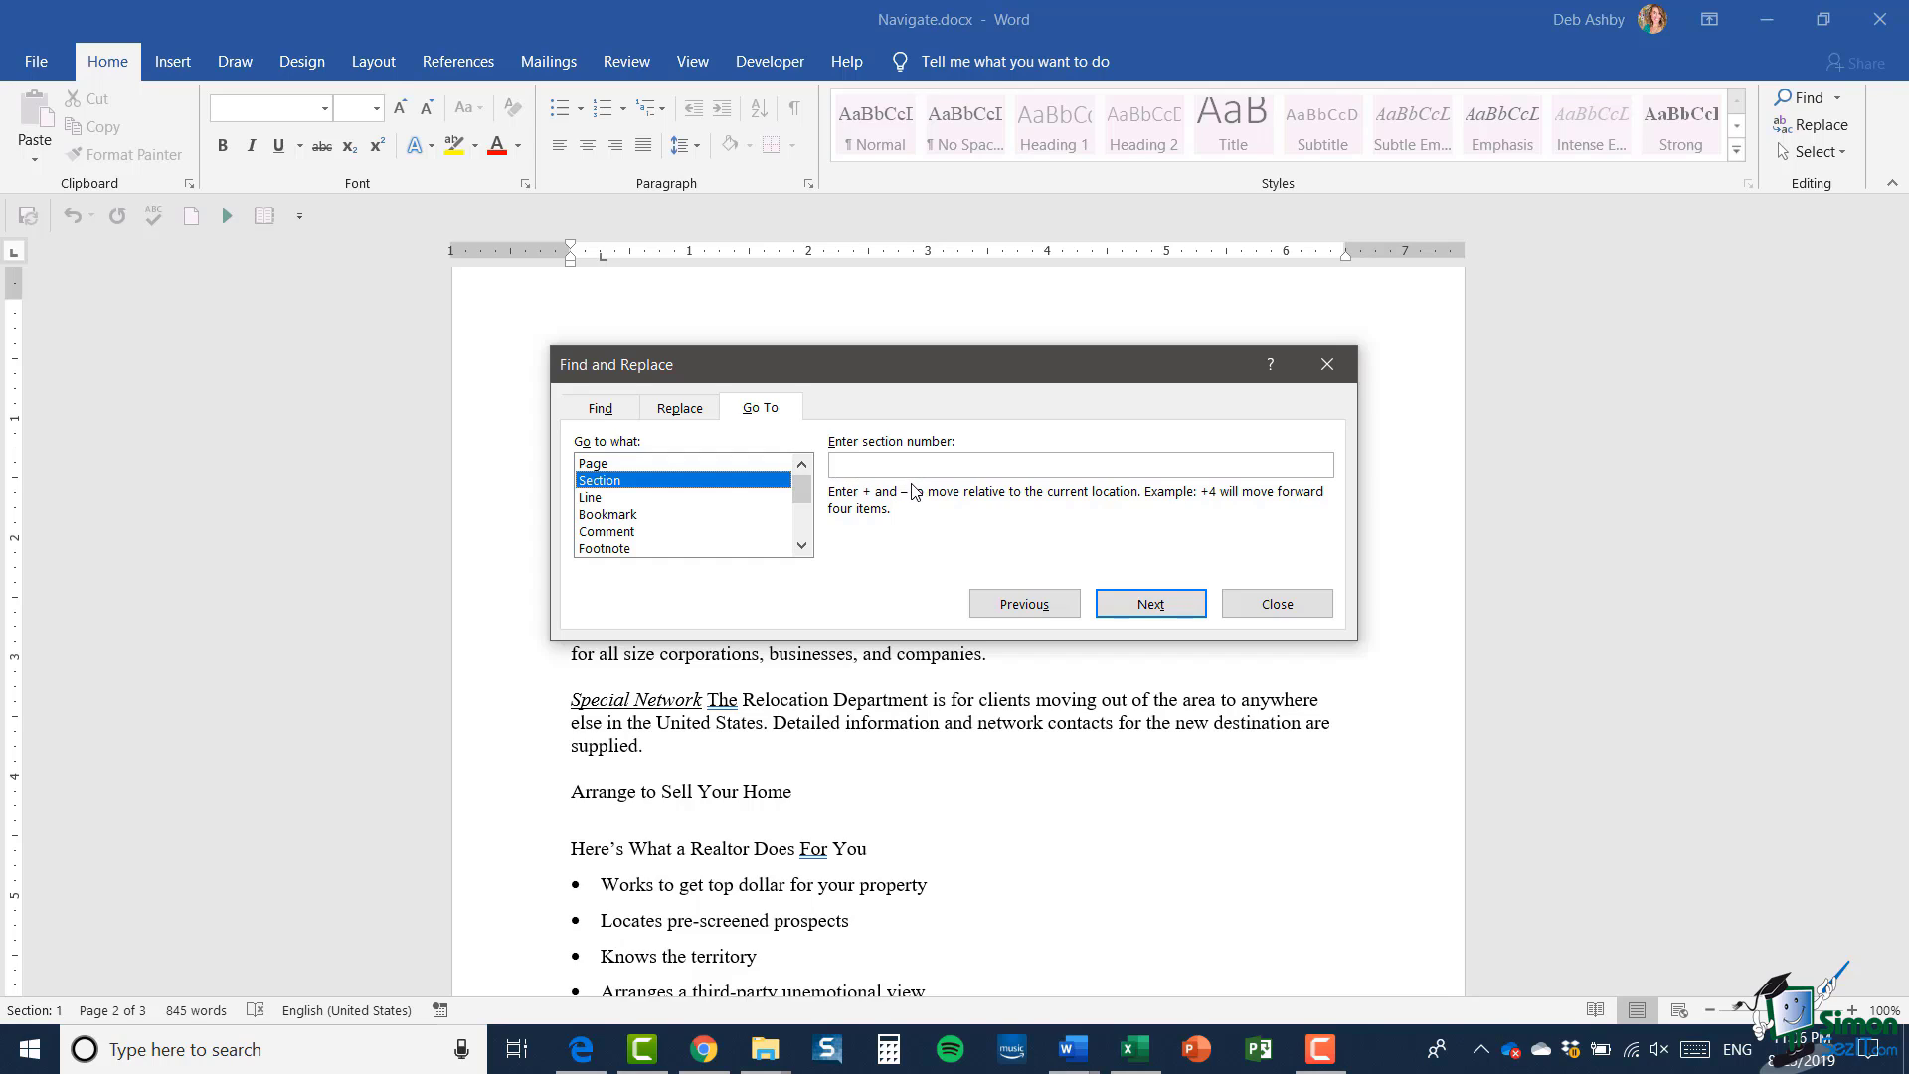
pyautogui.click(598, 502)
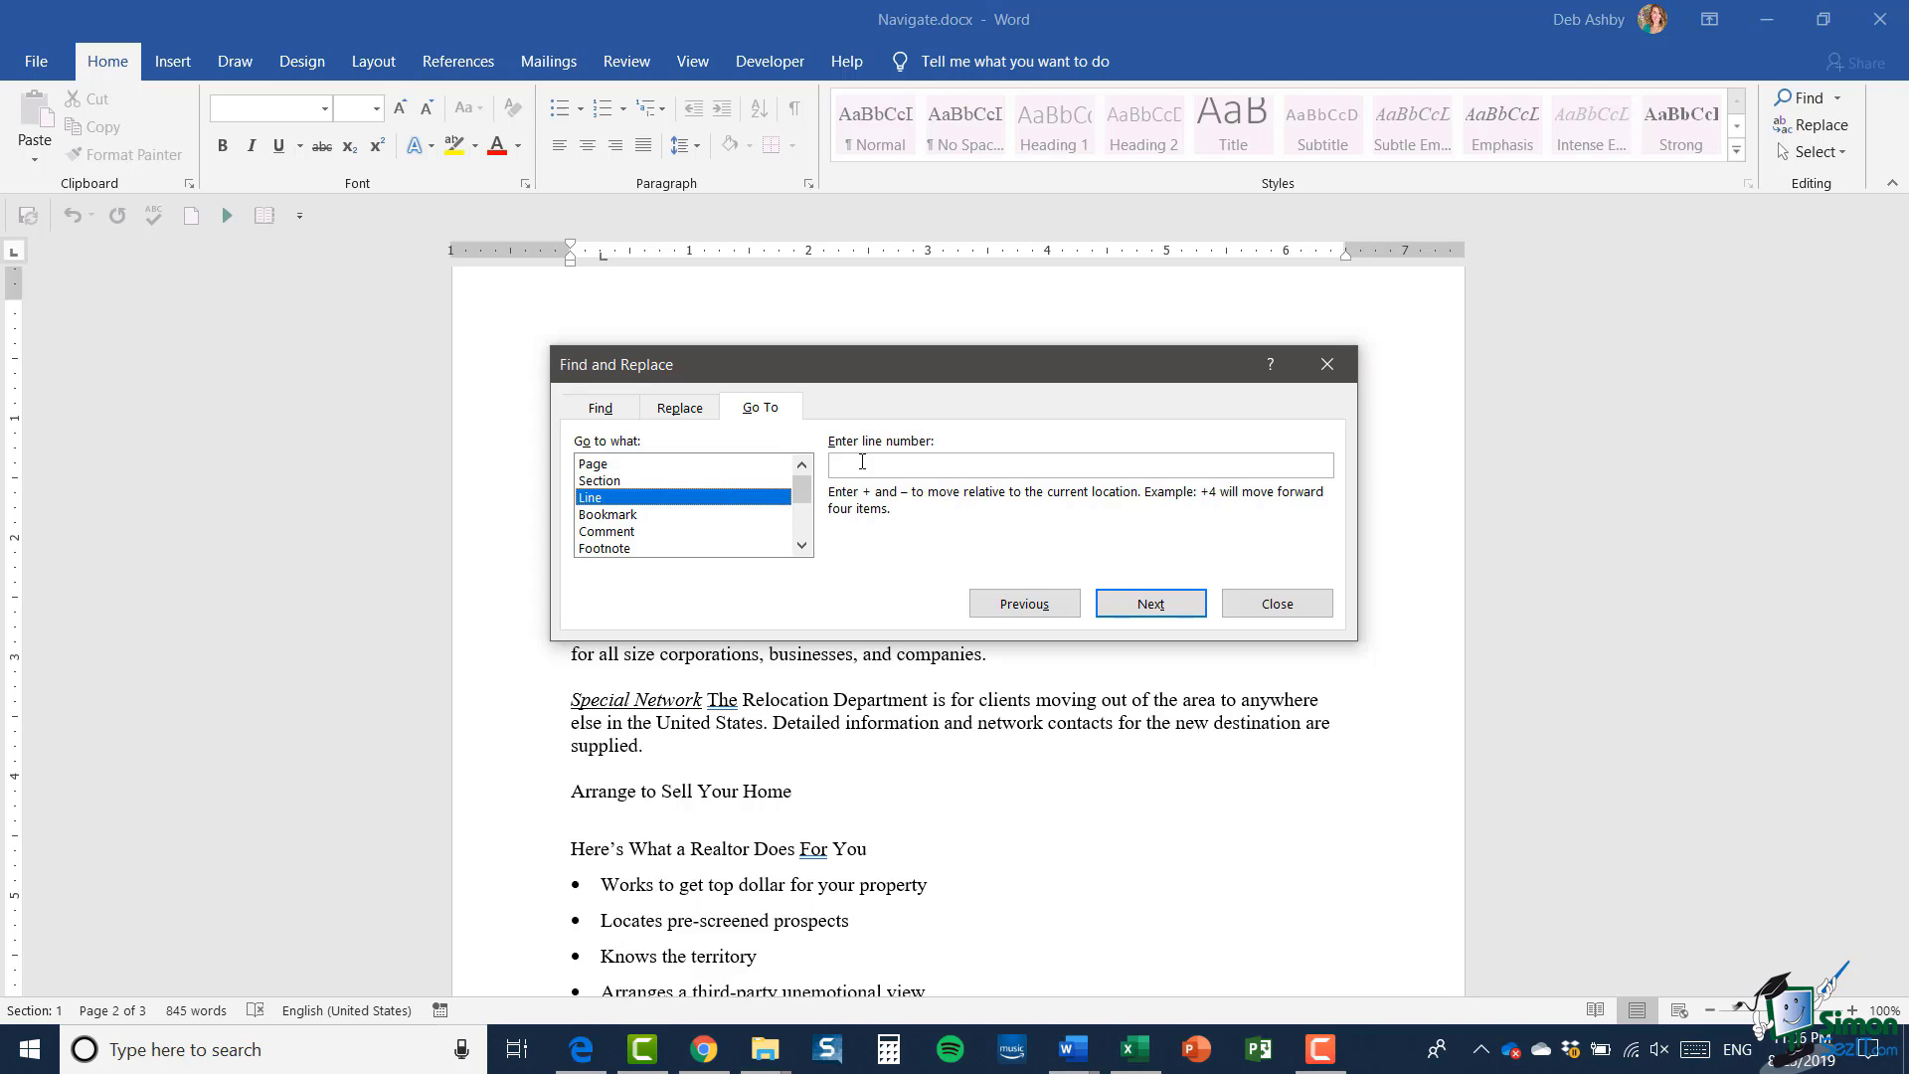
pyautogui.click(598, 516)
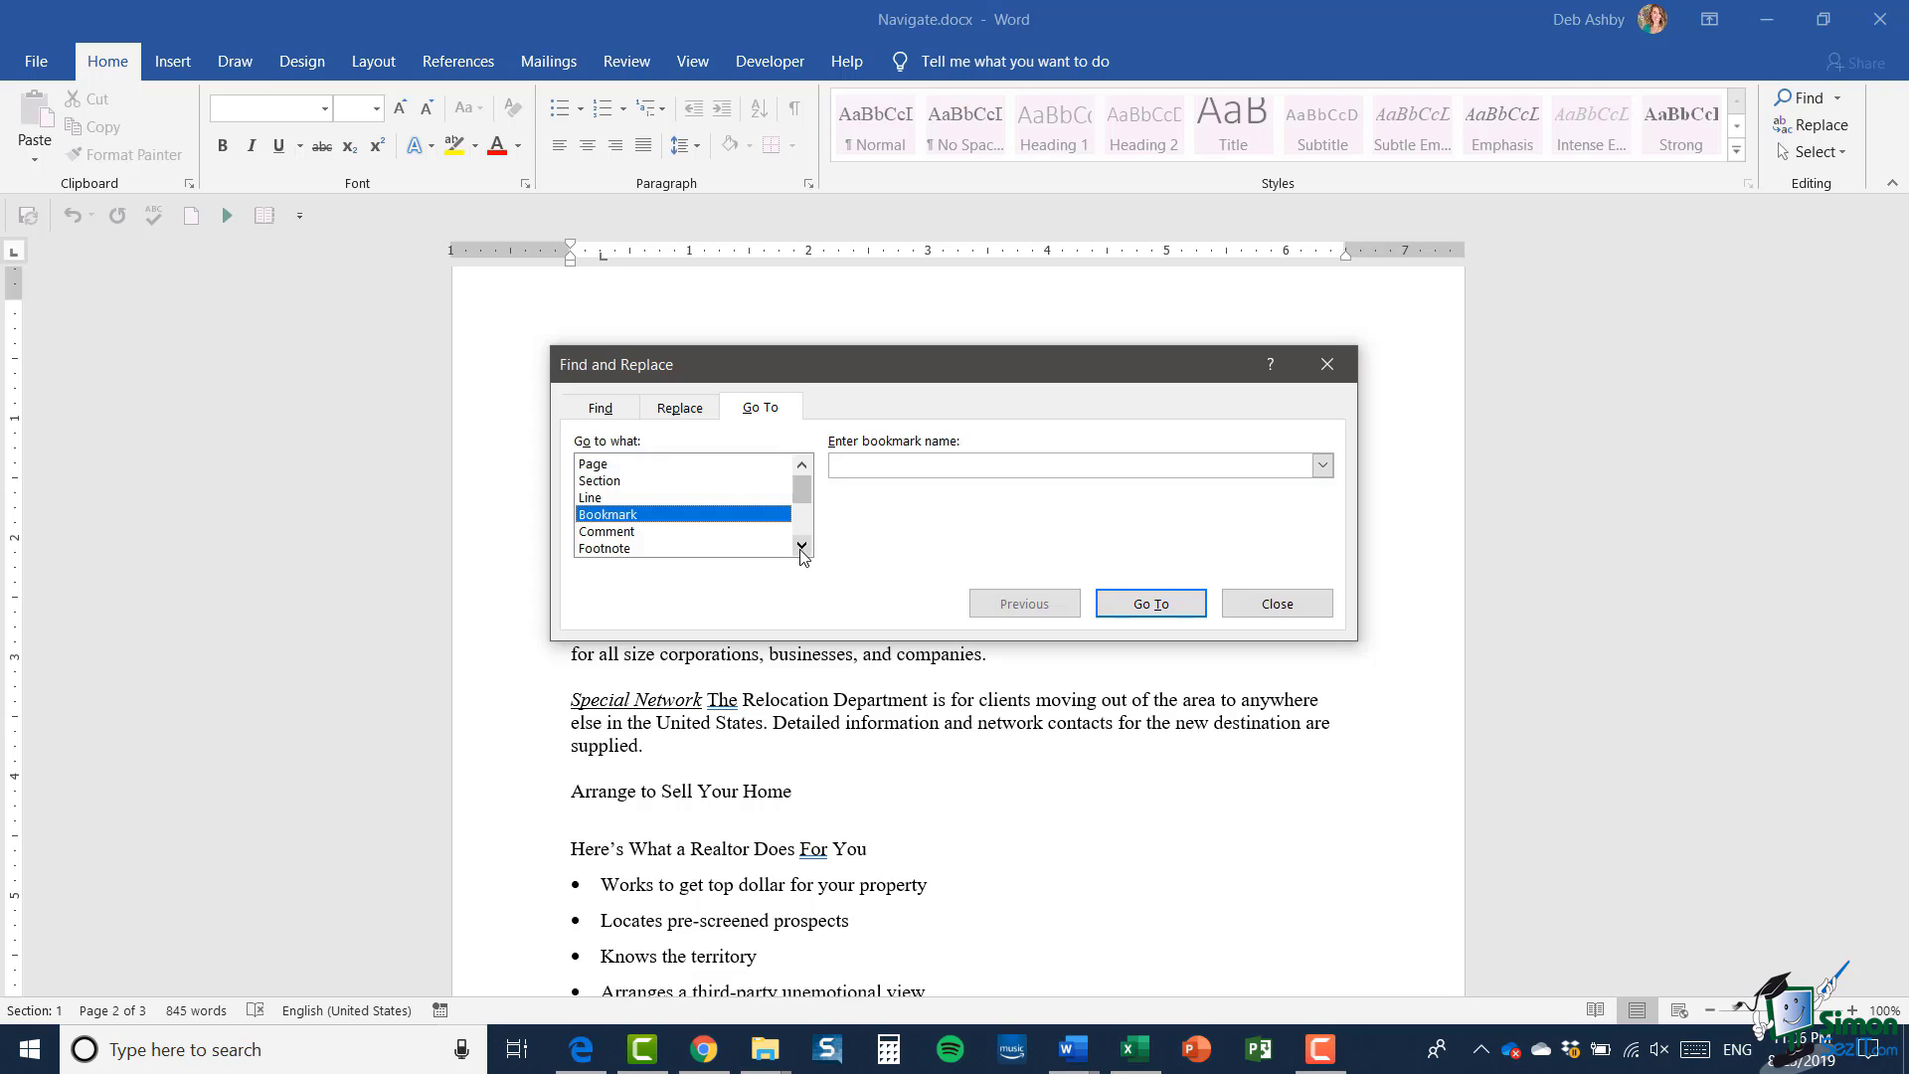
pyautogui.click(625, 532)
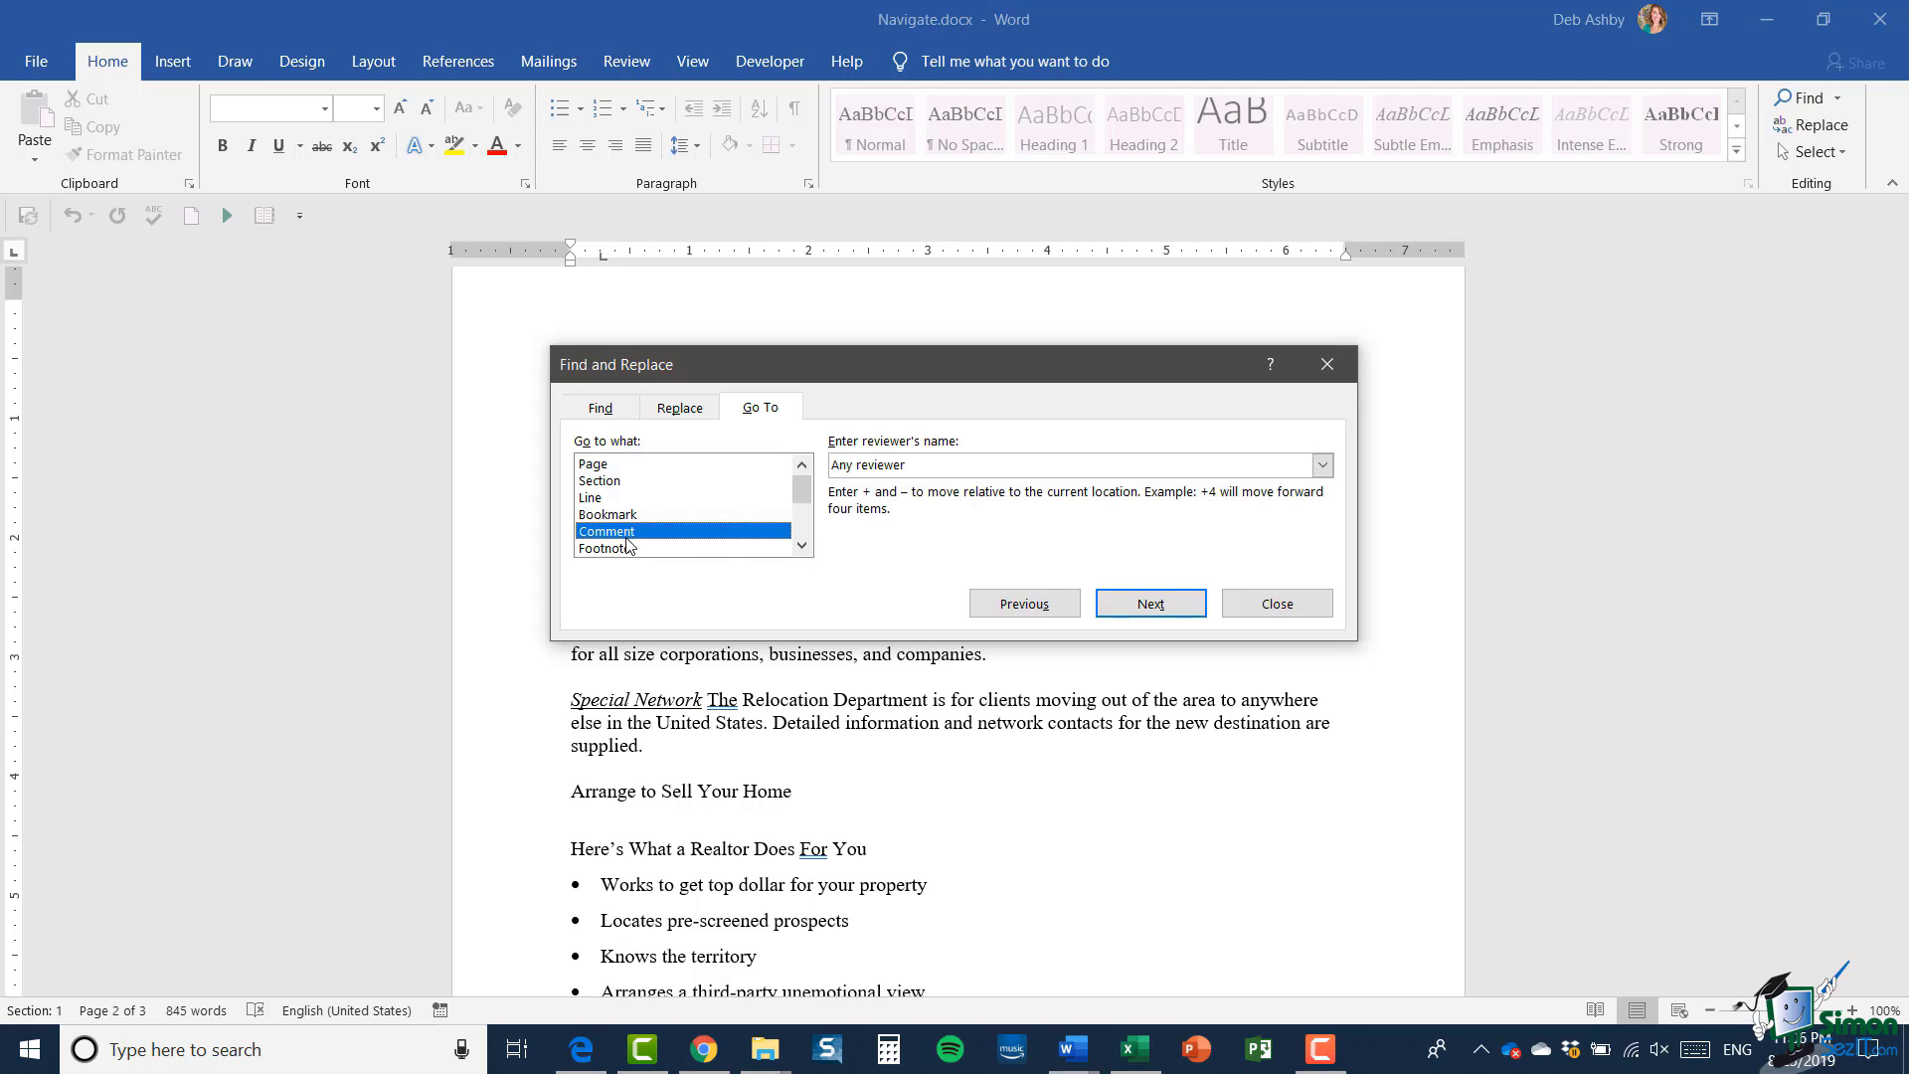
pyautogui.click(628, 547)
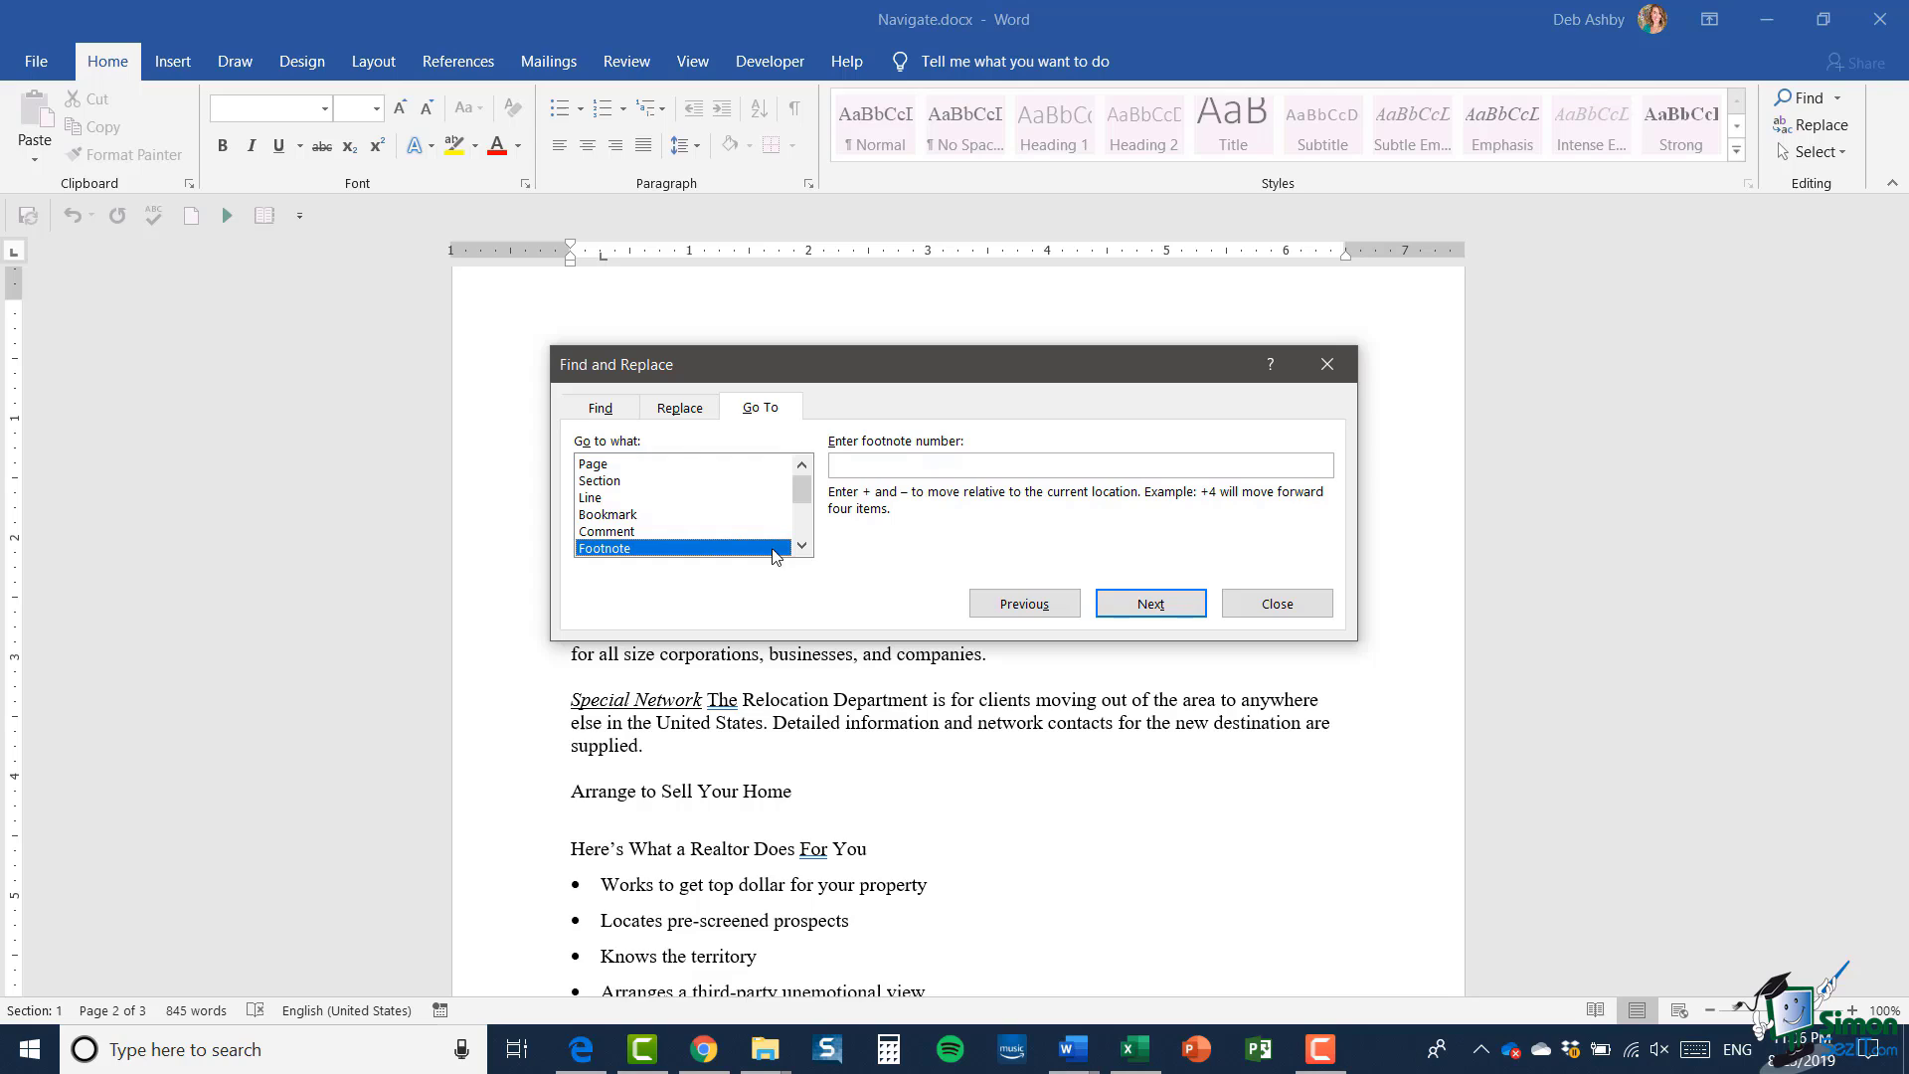
pyautogui.click(802, 546)
pyautogui.click(802, 546)
pyautogui.click(801, 546)
pyautogui.click(802, 546)
pyautogui.click(601, 498)
pyautogui.click(607, 515)
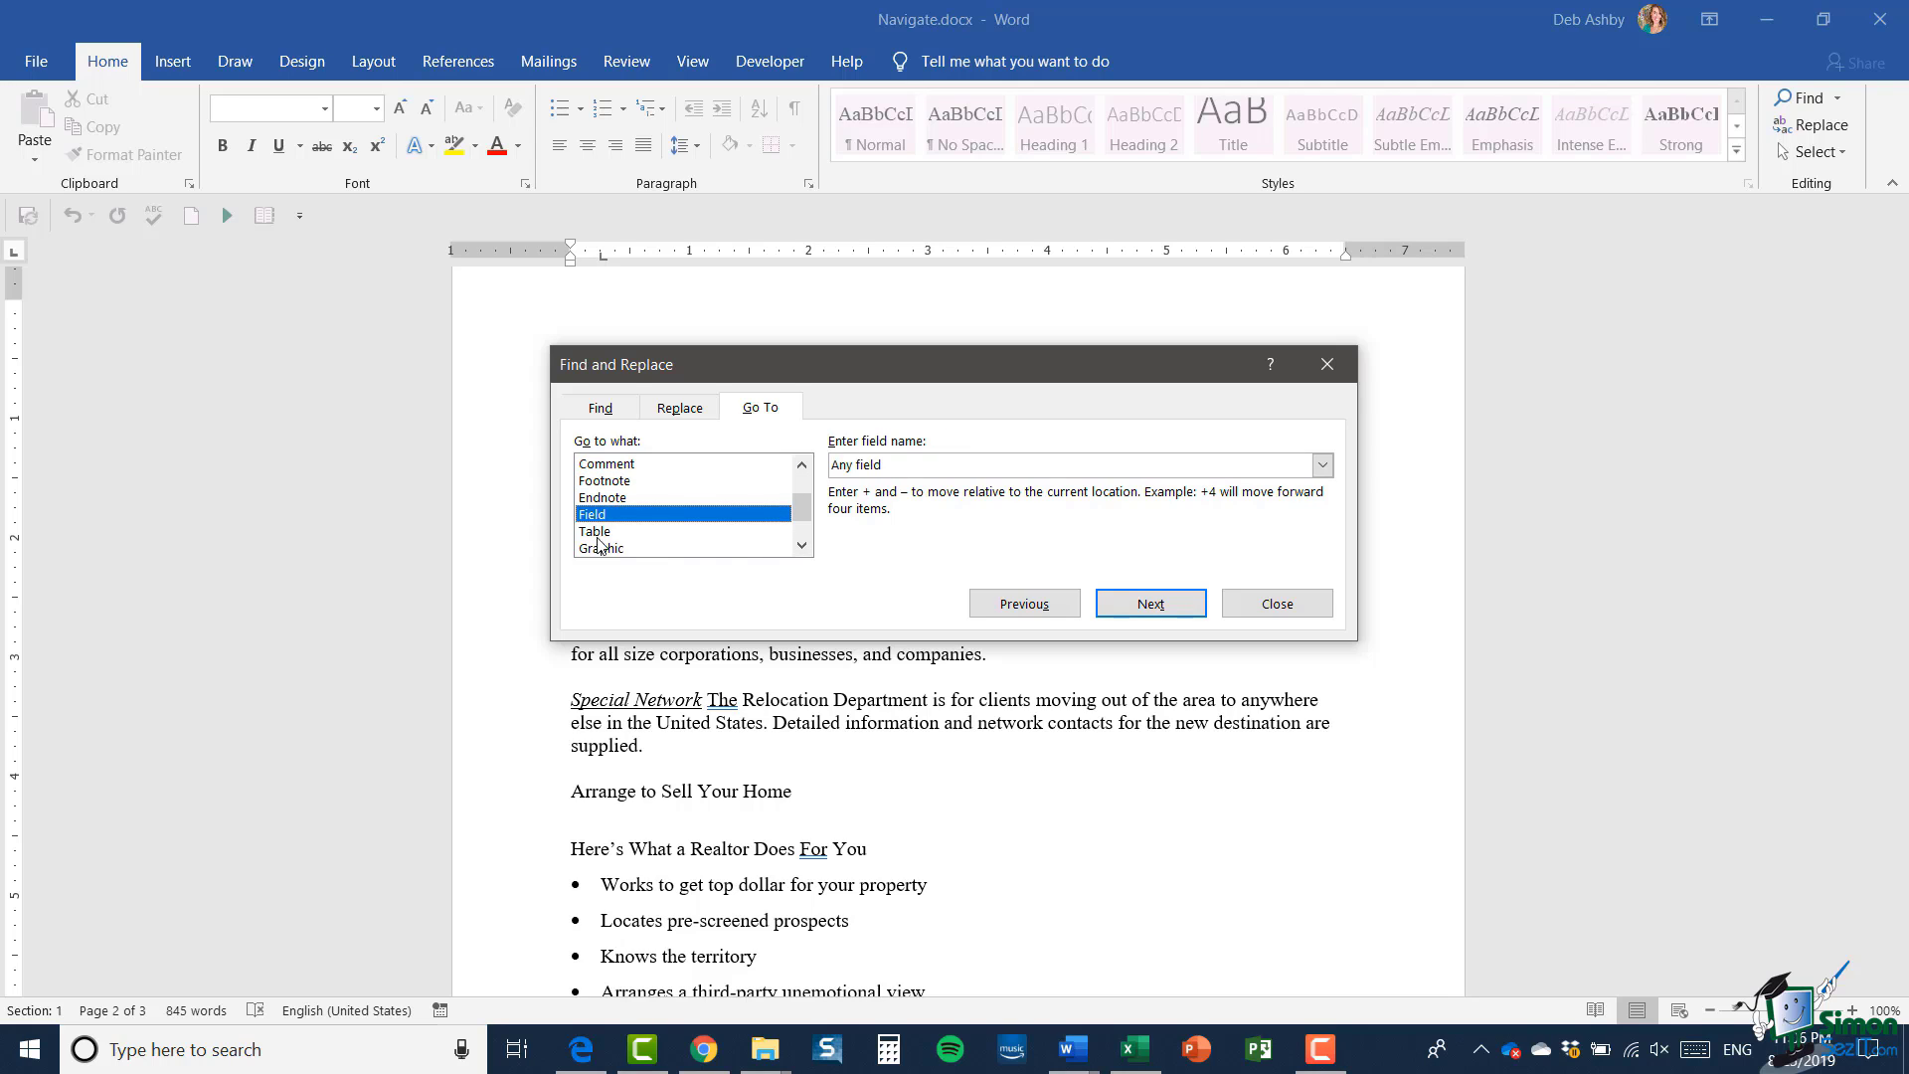
pyautogui.click(598, 535)
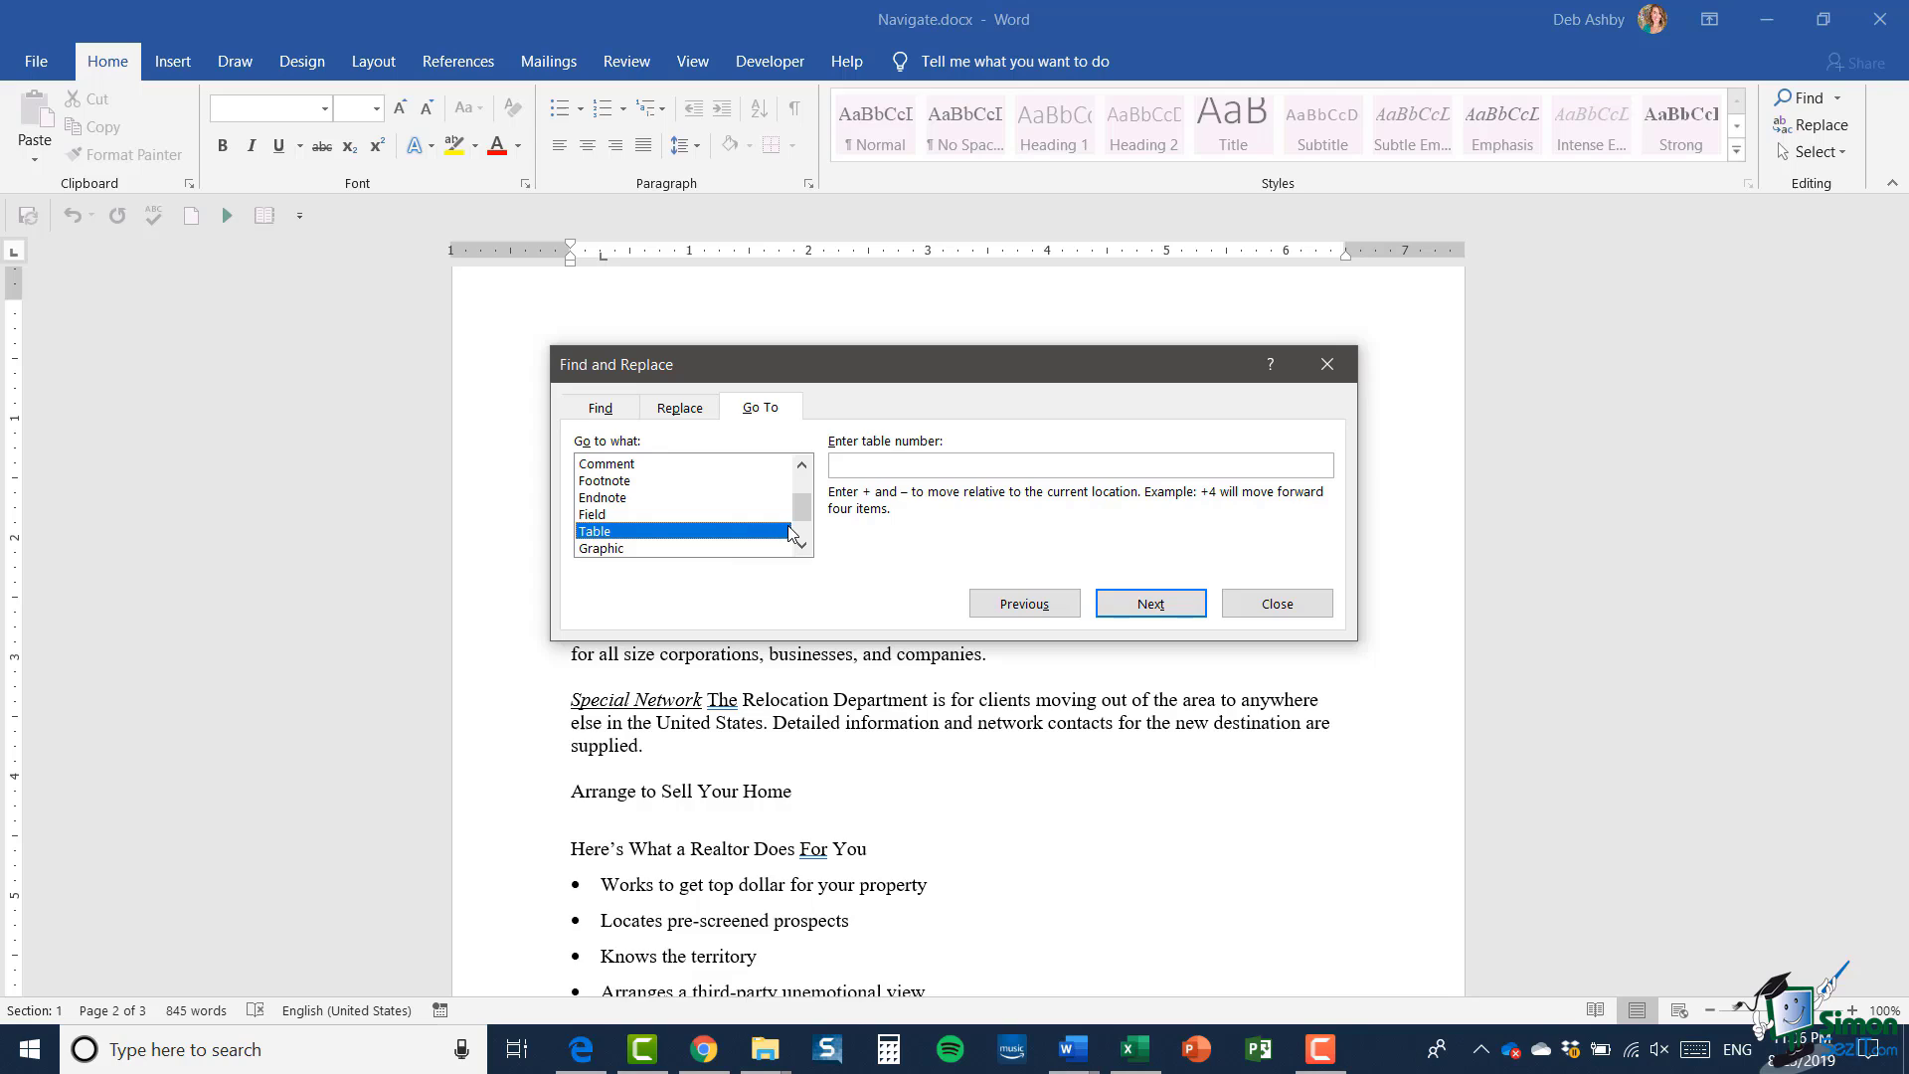
pyautogui.moveTo(805, 510); pyautogui.dragTo(805, 527)
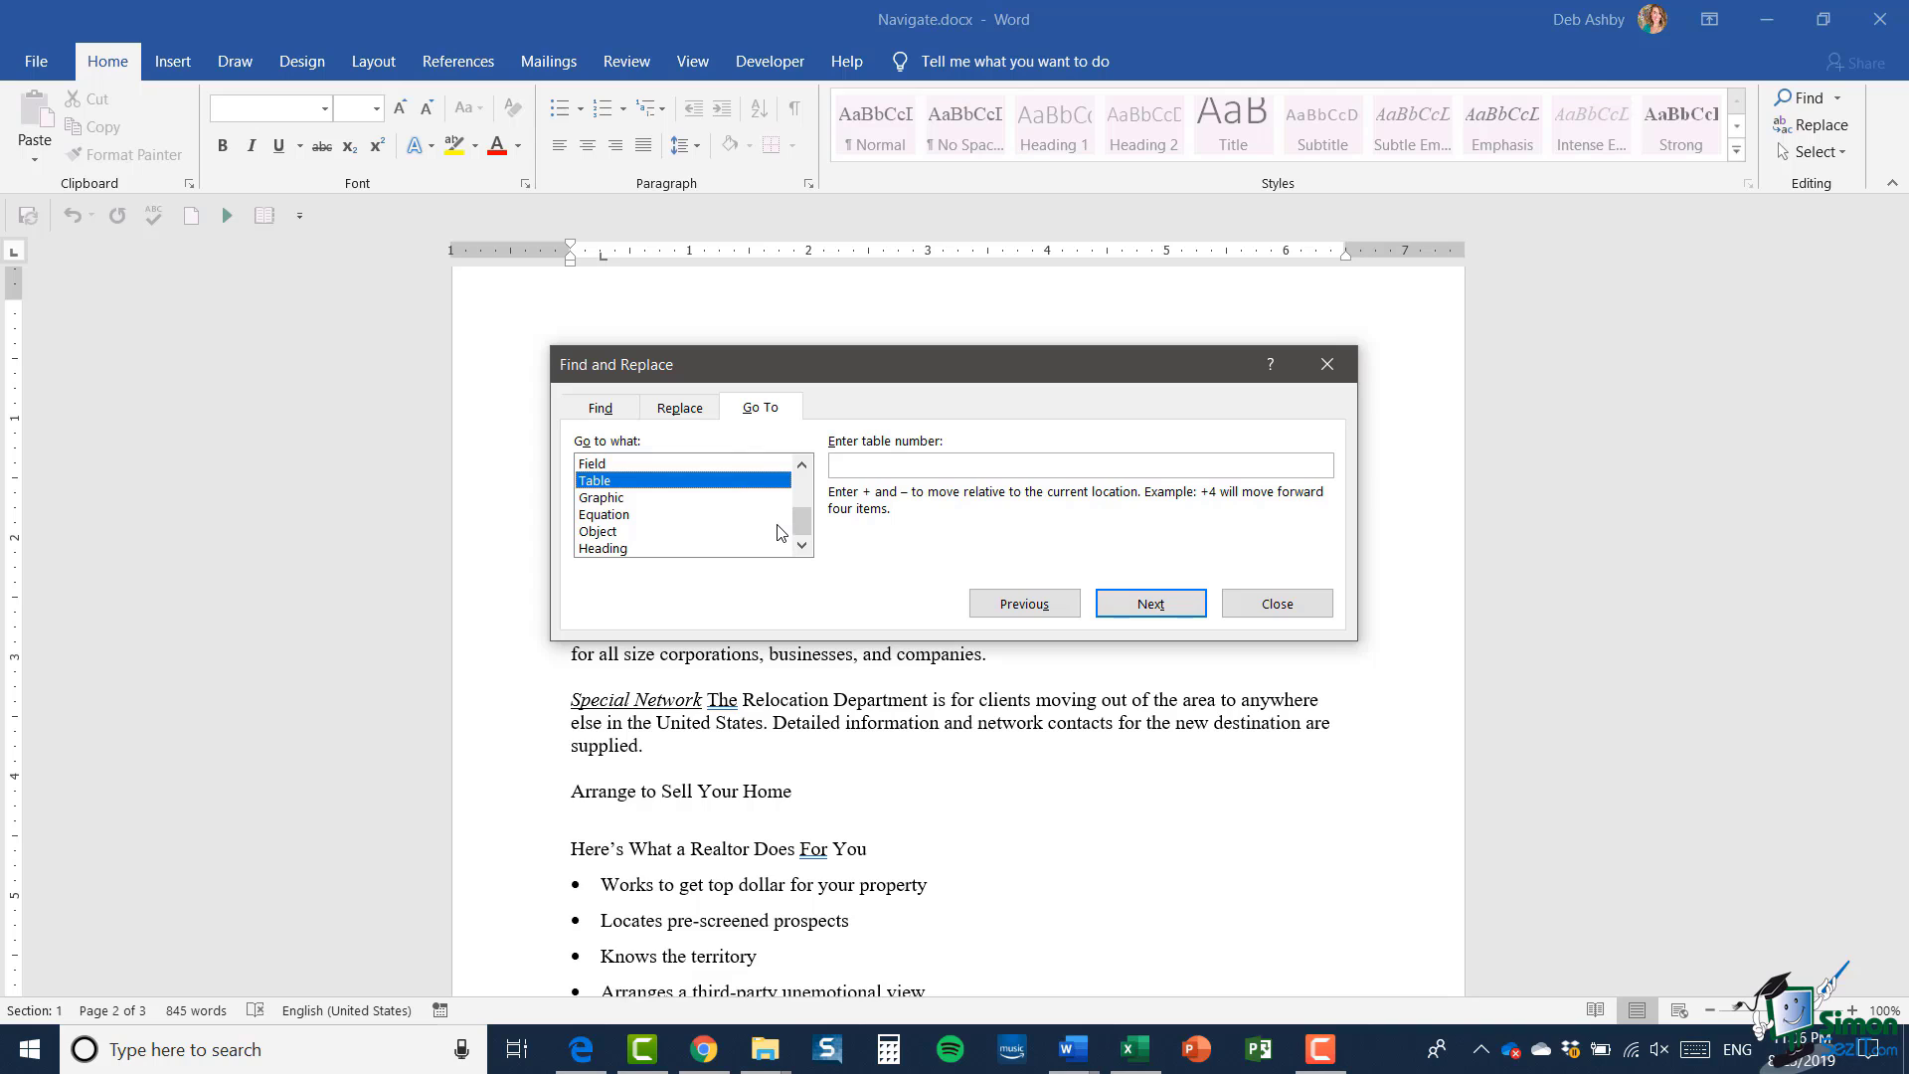
# - Close the Find and Replace dialog and move the cursor to the very beginning of the document
pyautogui.click(1262, 604)
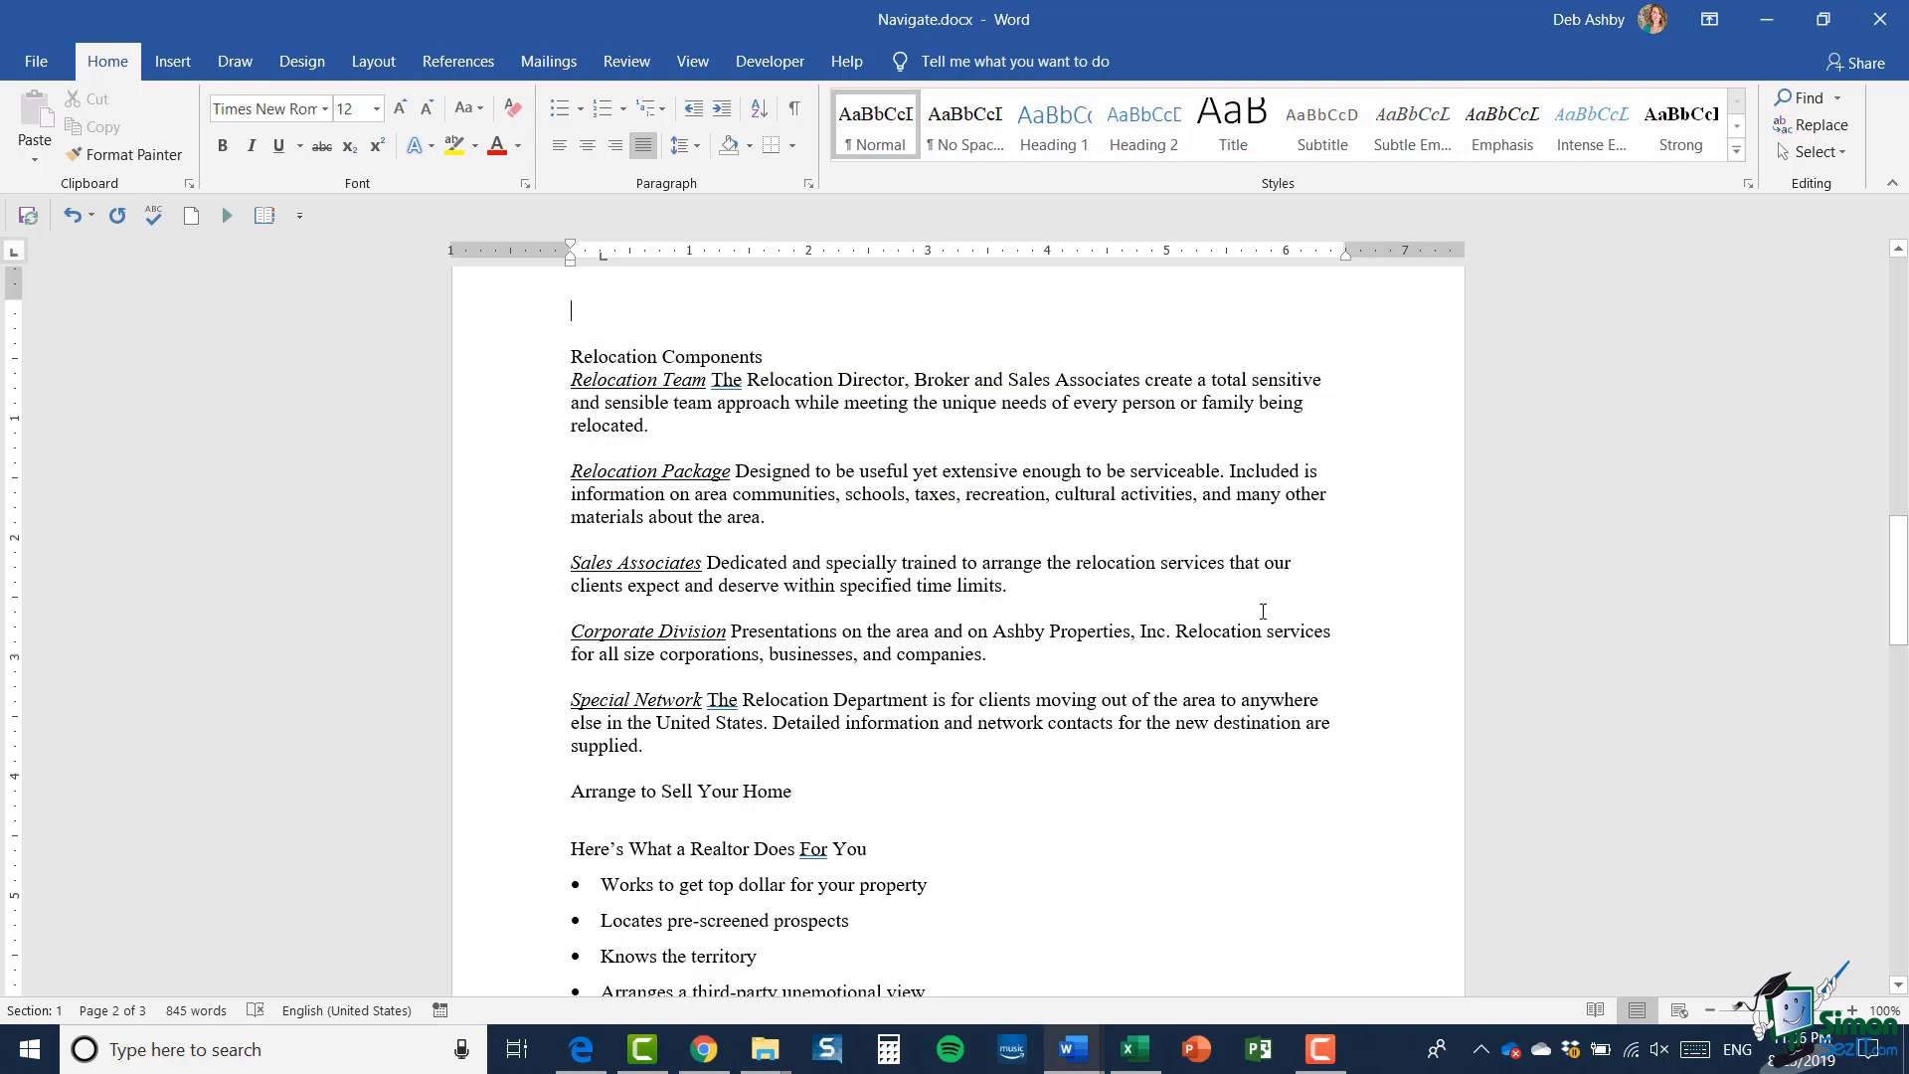
pyautogui.click(913, 403)
pyautogui.hotkey('ctrl', 'Home')
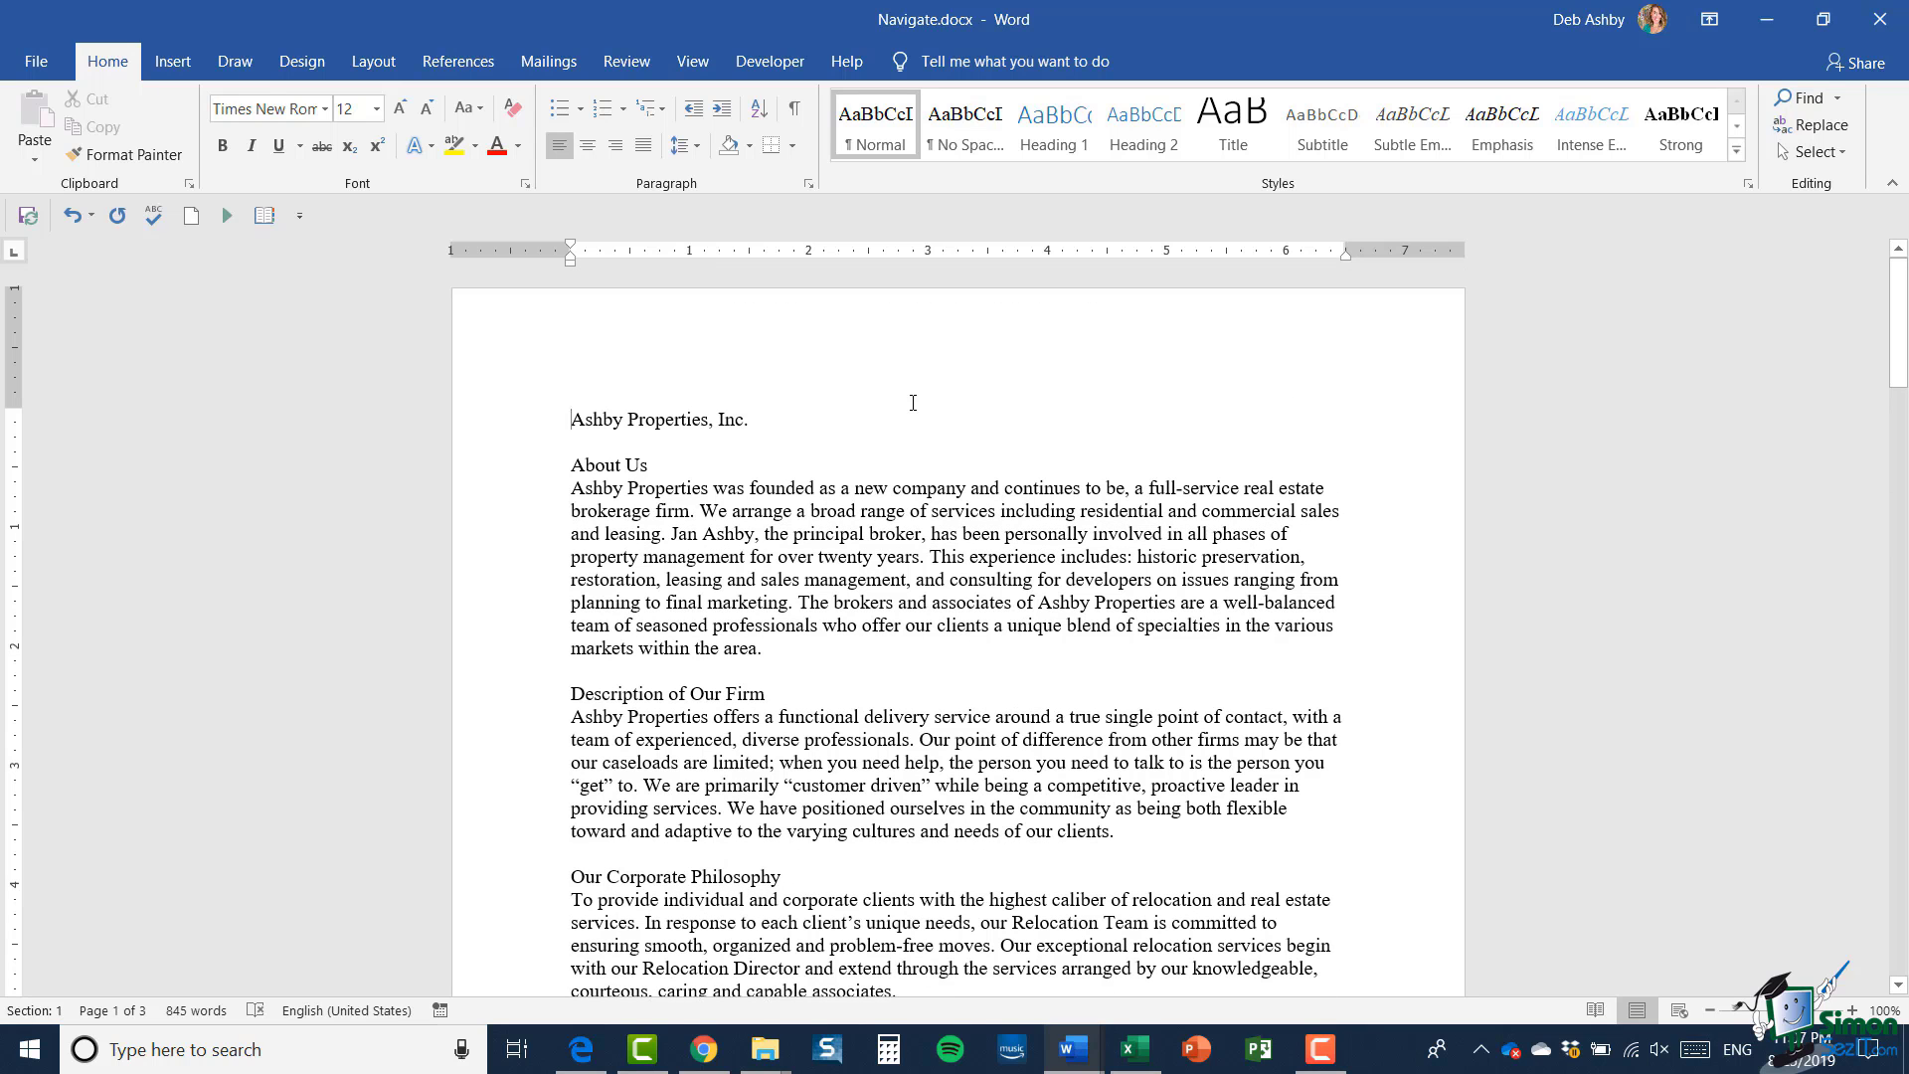
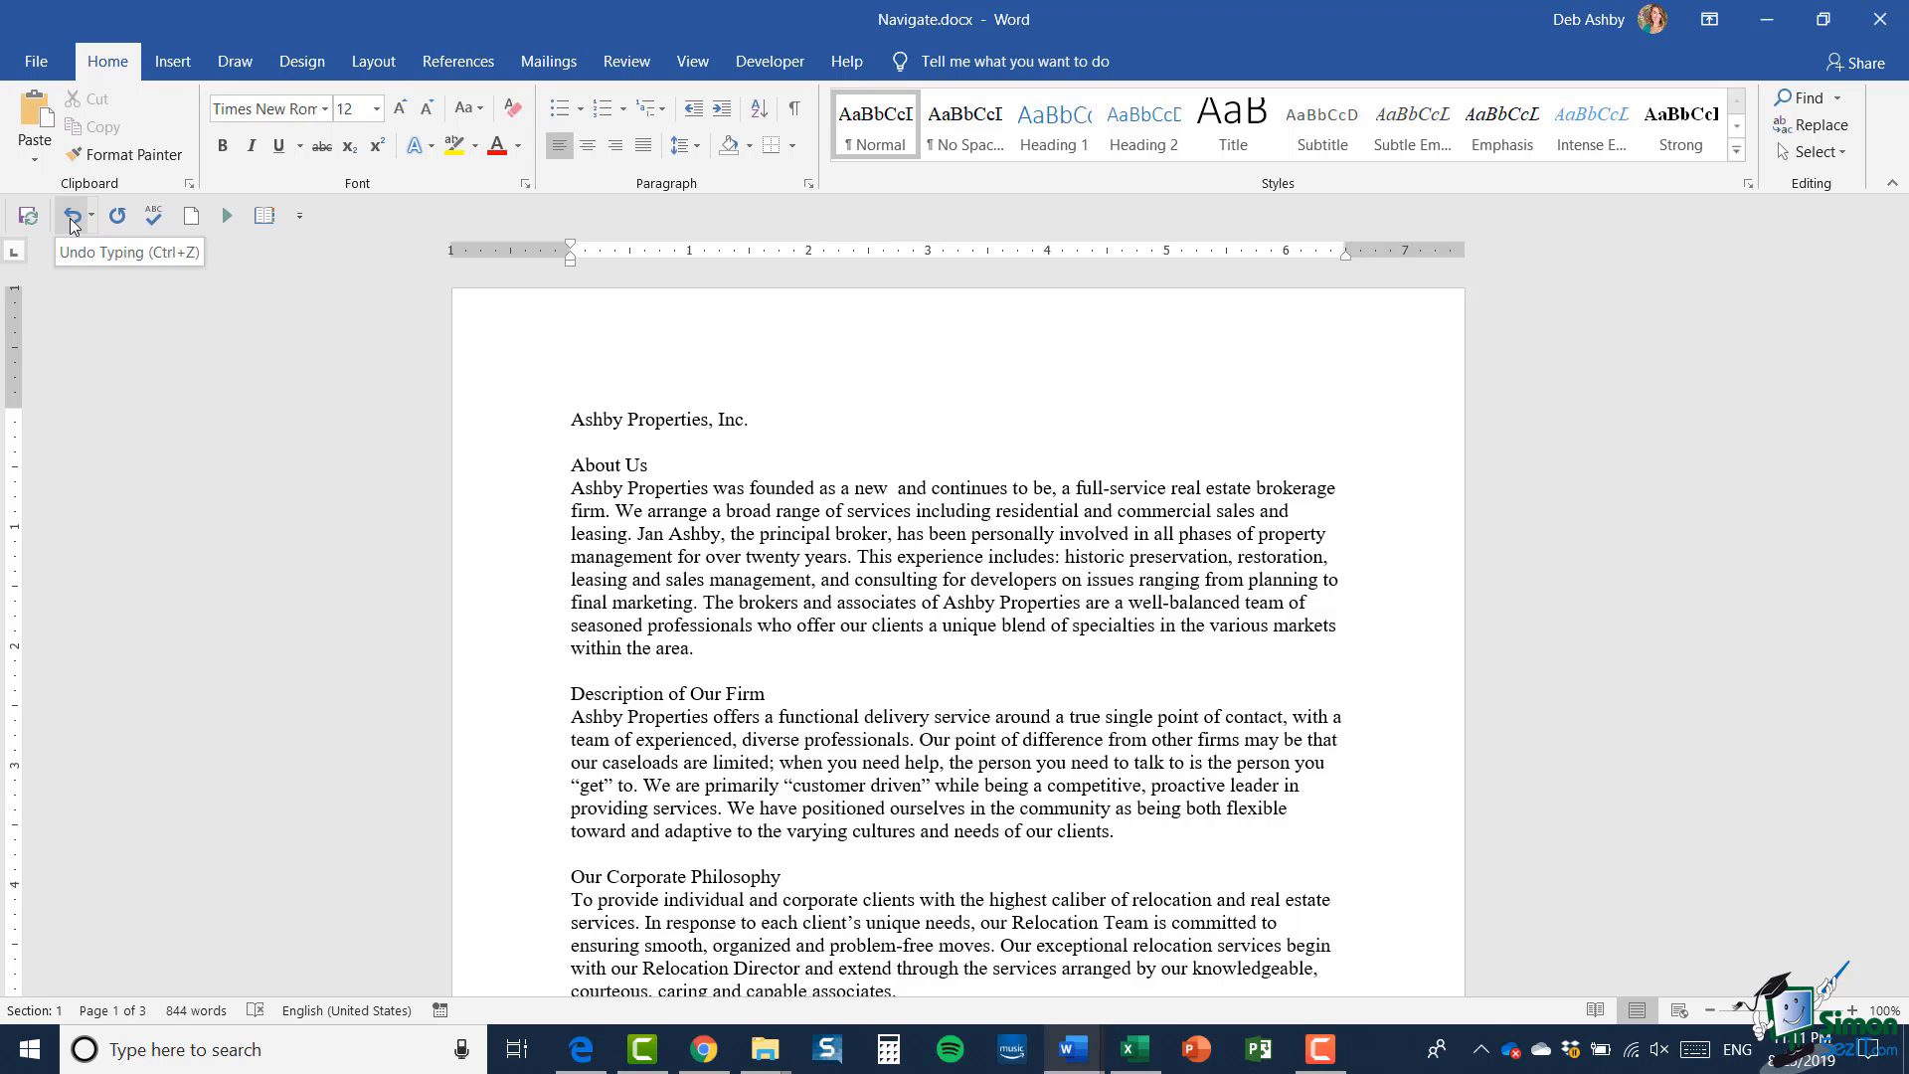
# - Undo the letter-by-letter deletion of the word "property" in the first sentence under About Us
pyautogui.click(72, 223)
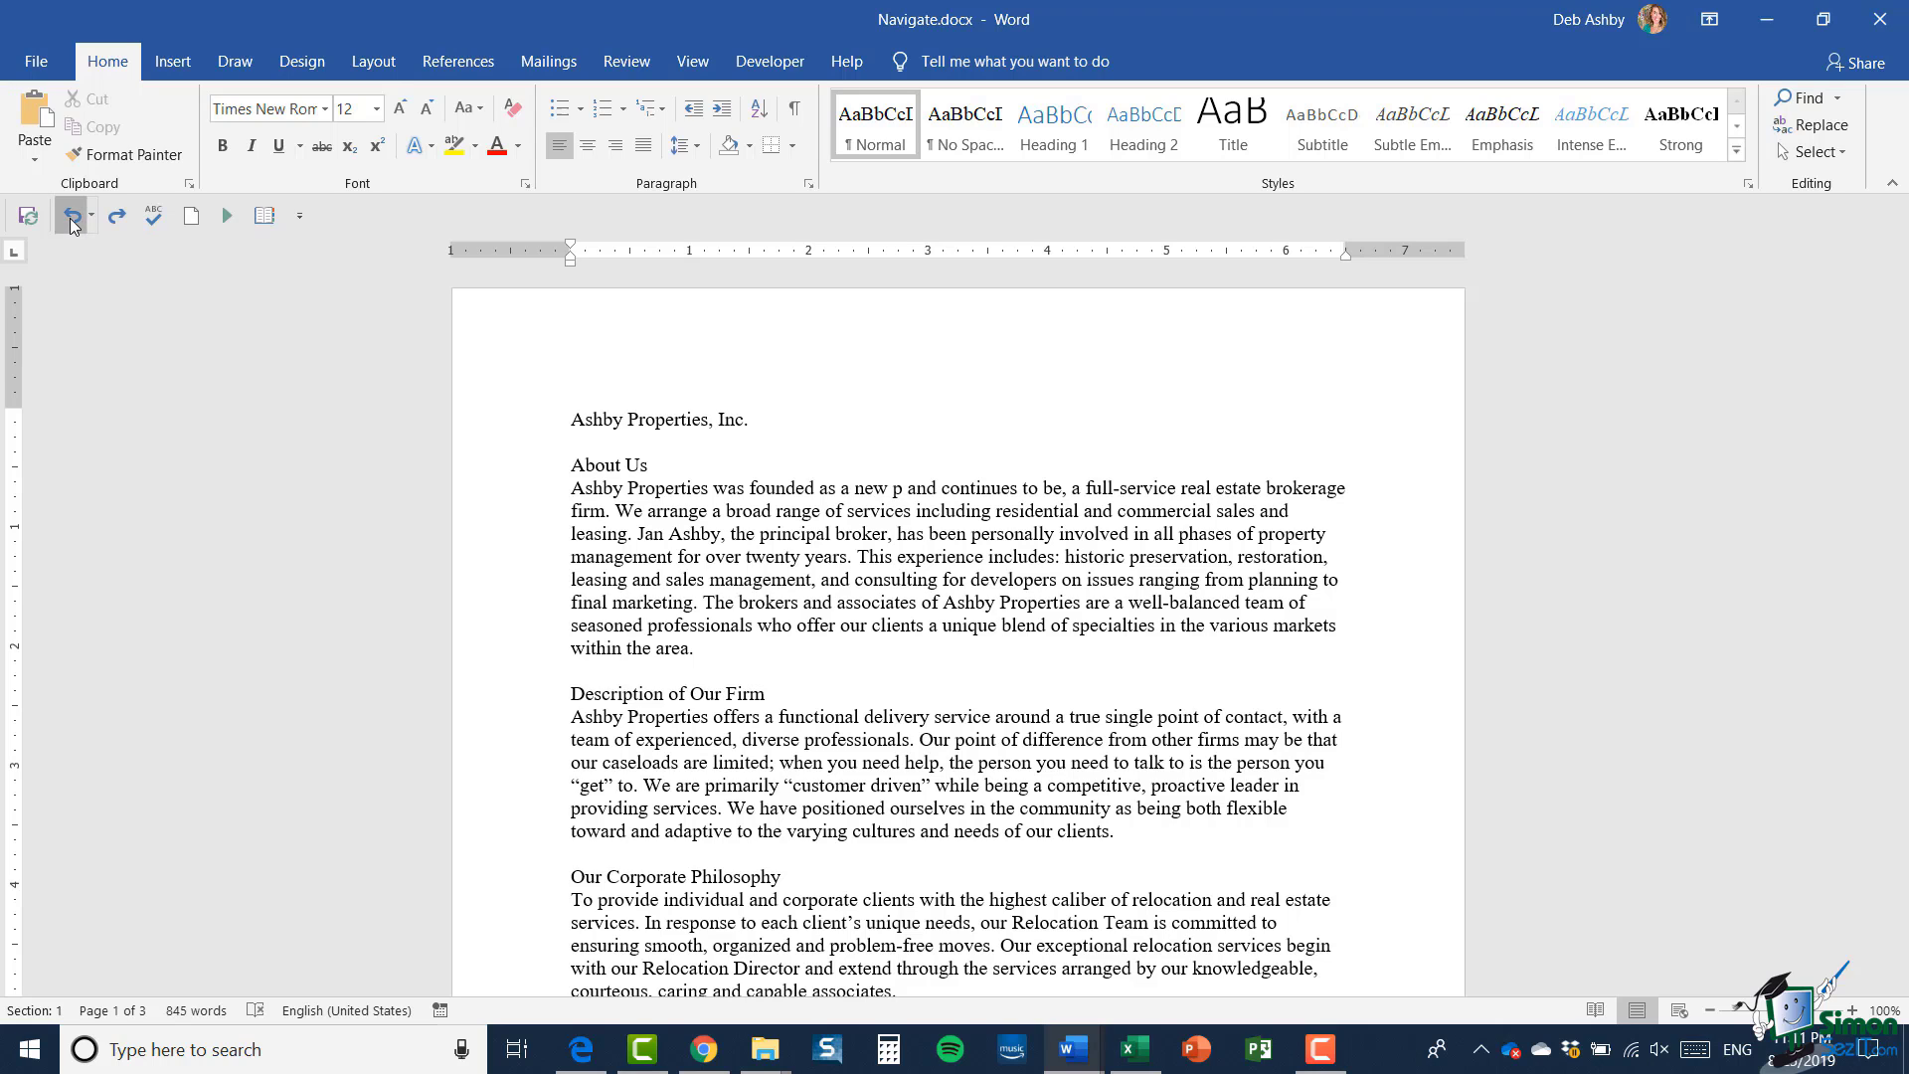
pyautogui.click(72, 224)
pyautogui.click(73, 224)
pyautogui.click(72, 224)
pyautogui.click(73, 224)
pyautogui.click(72, 224)
pyautogui.click(72, 223)
pyautogui.click(73, 223)
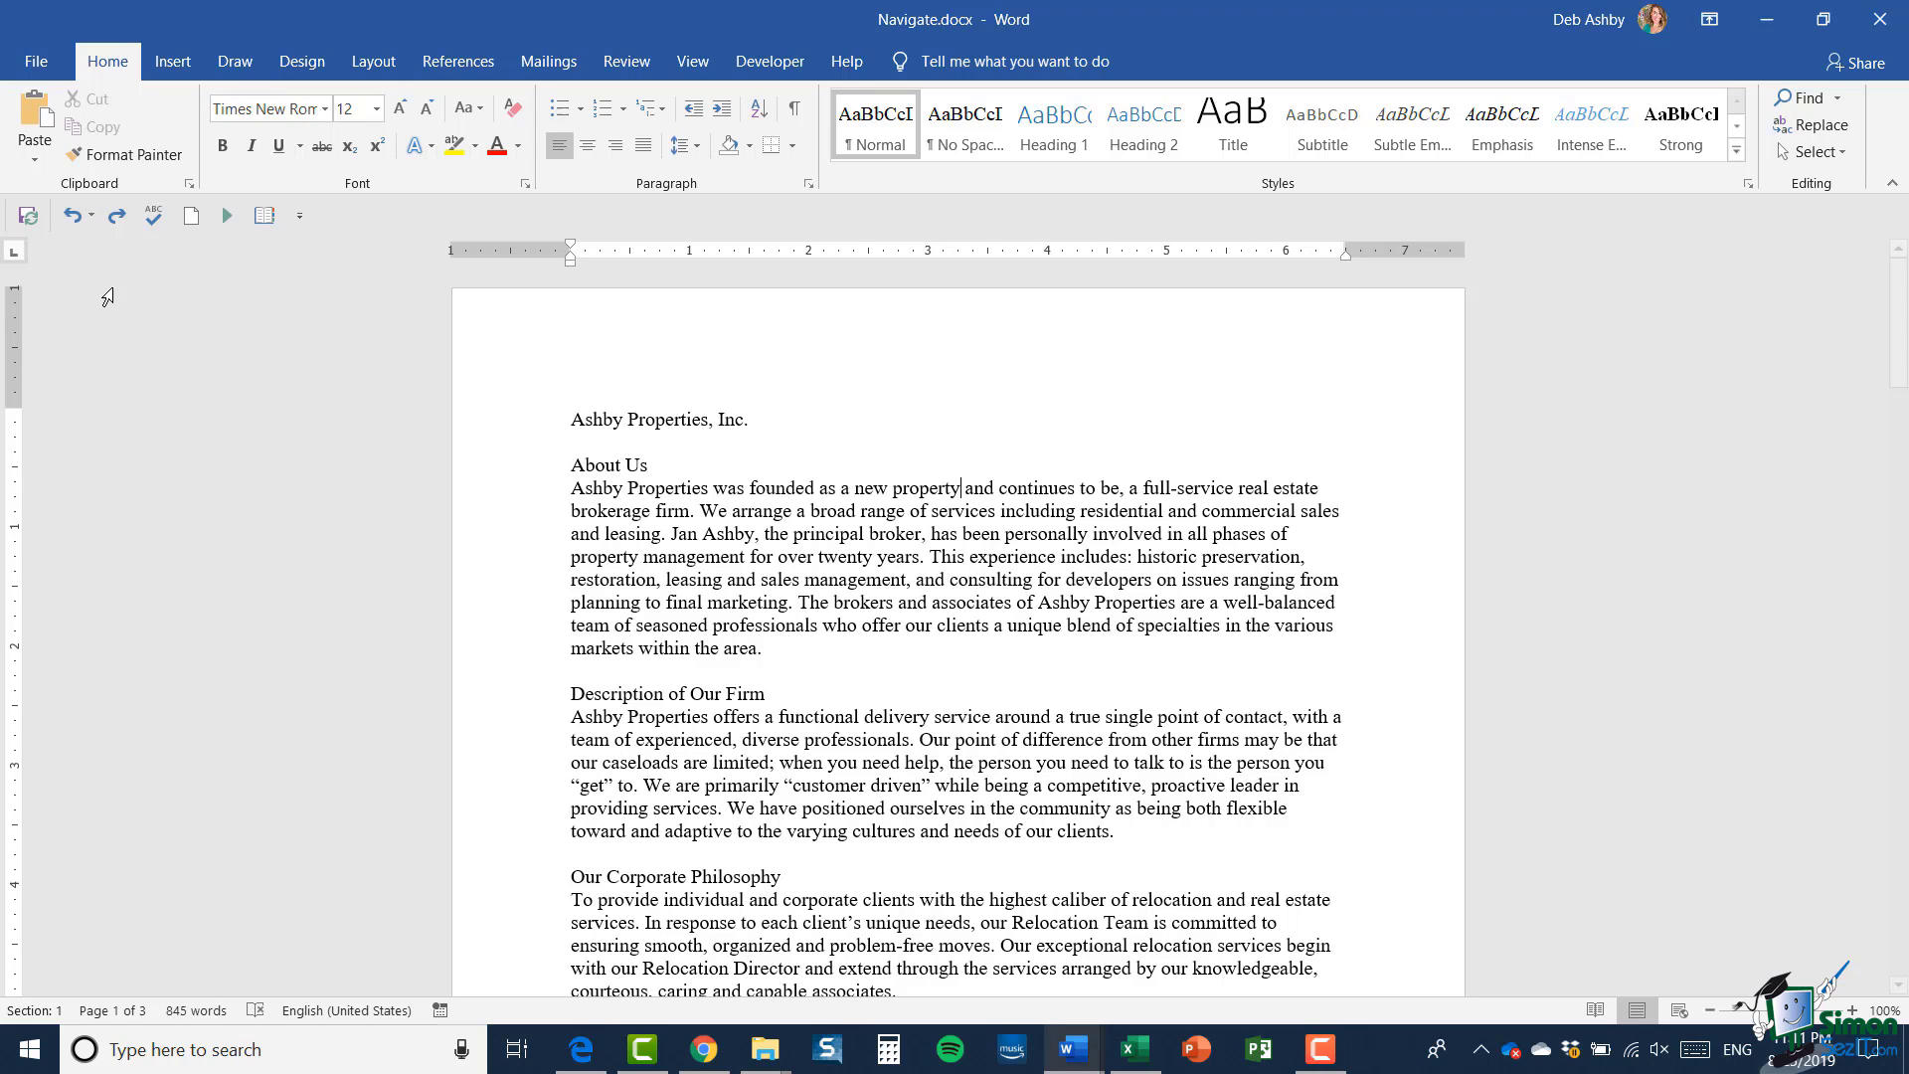
# - Redo all the undone letter deletions so "property" is removed again after "a new" in the About Us paragraph
pyautogui.click(117, 216)
pyautogui.click(117, 217)
pyautogui.click(117, 216)
pyautogui.click(117, 217)
pyautogui.click(118, 217)
pyautogui.click(118, 216)
pyautogui.click(117, 217)
pyautogui.click(117, 217)
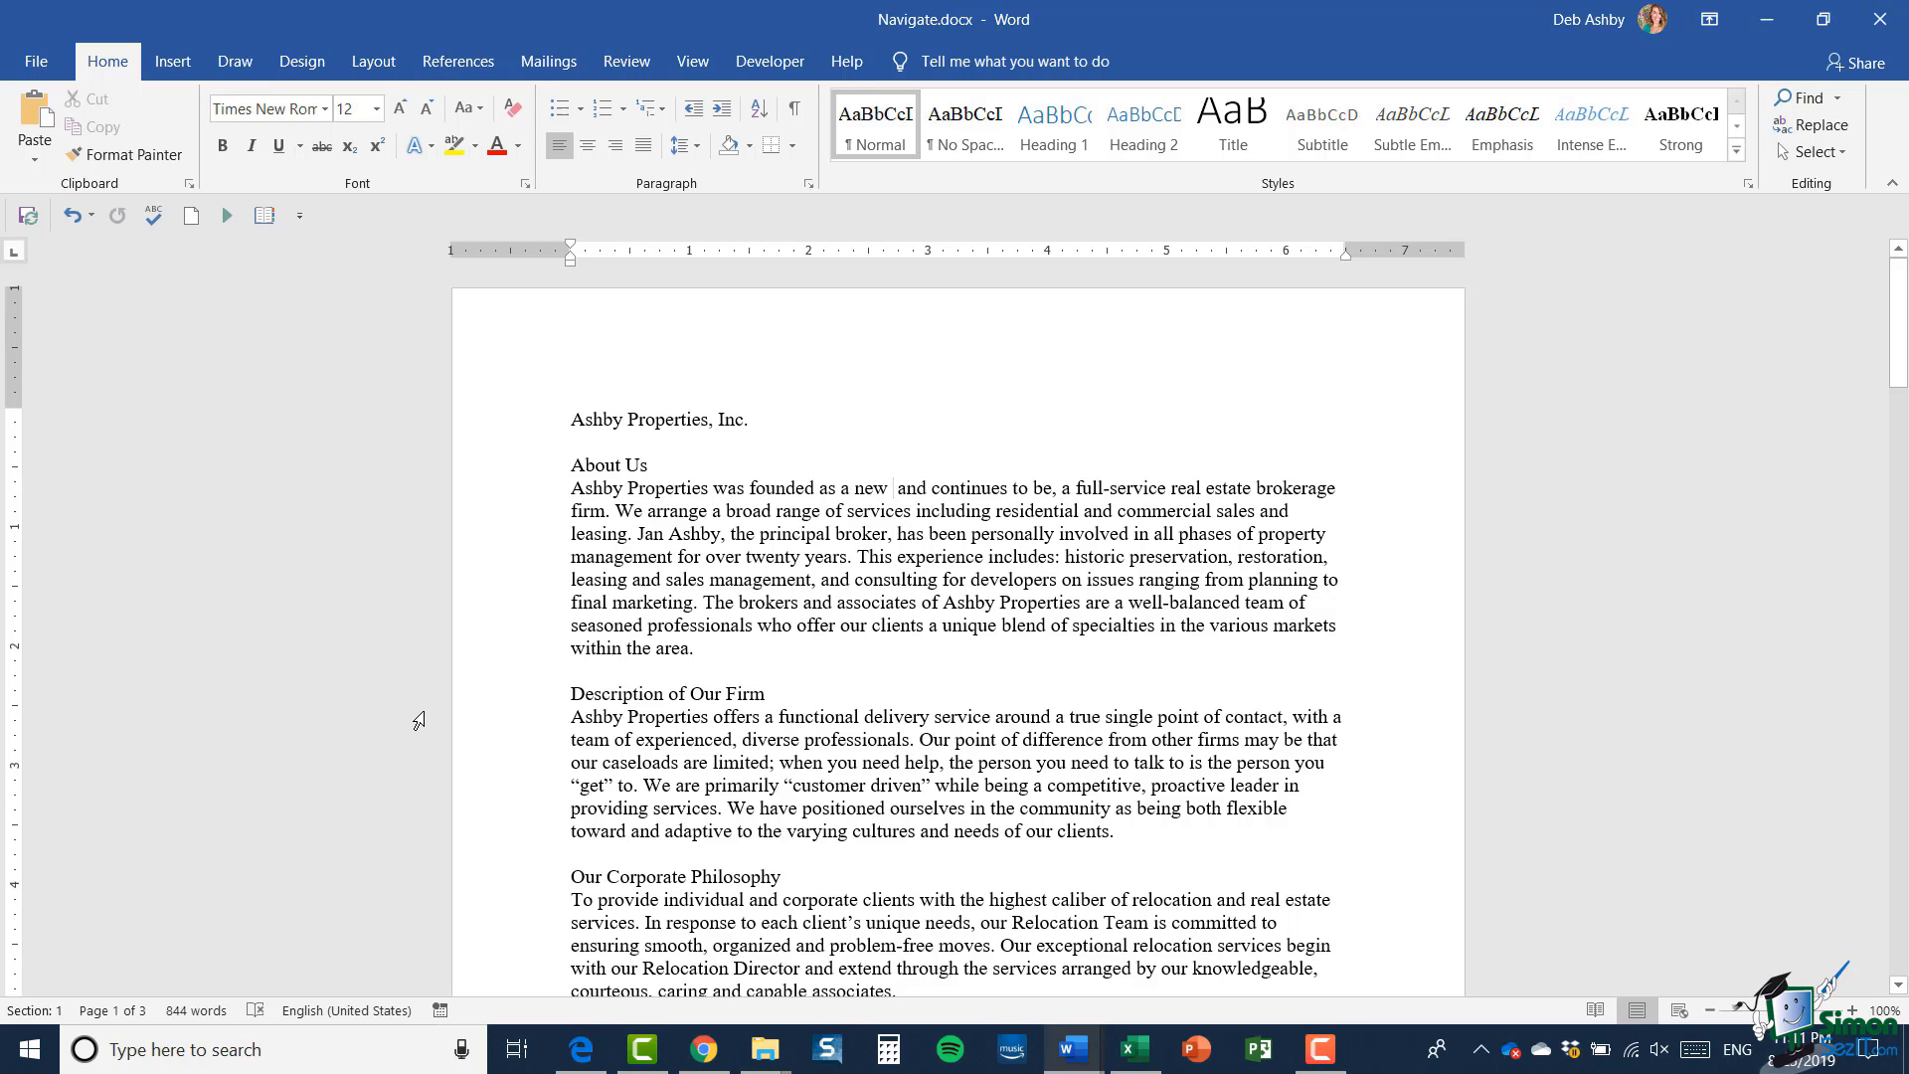
# - Look over the history of actions that can be undone and close it without choosing any
pyautogui.click(92, 214)
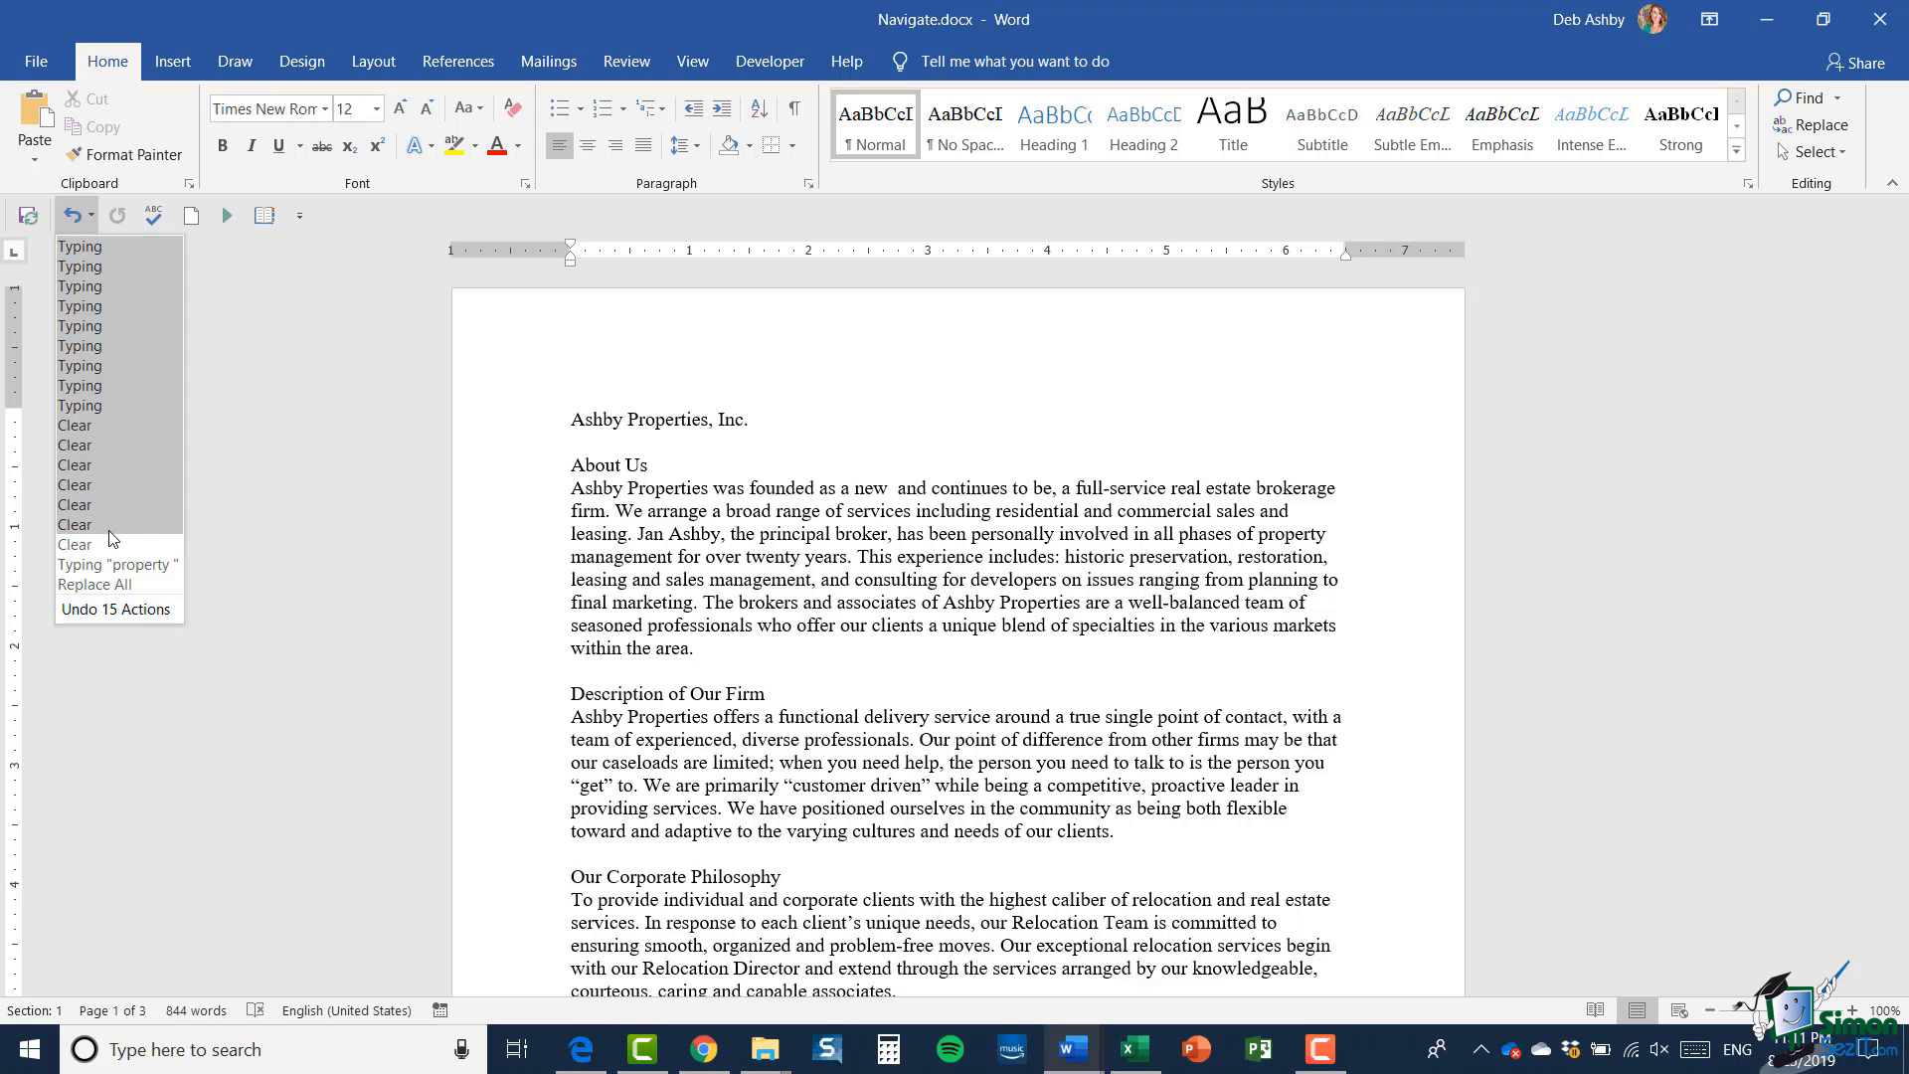
pyautogui.click(708, 386)
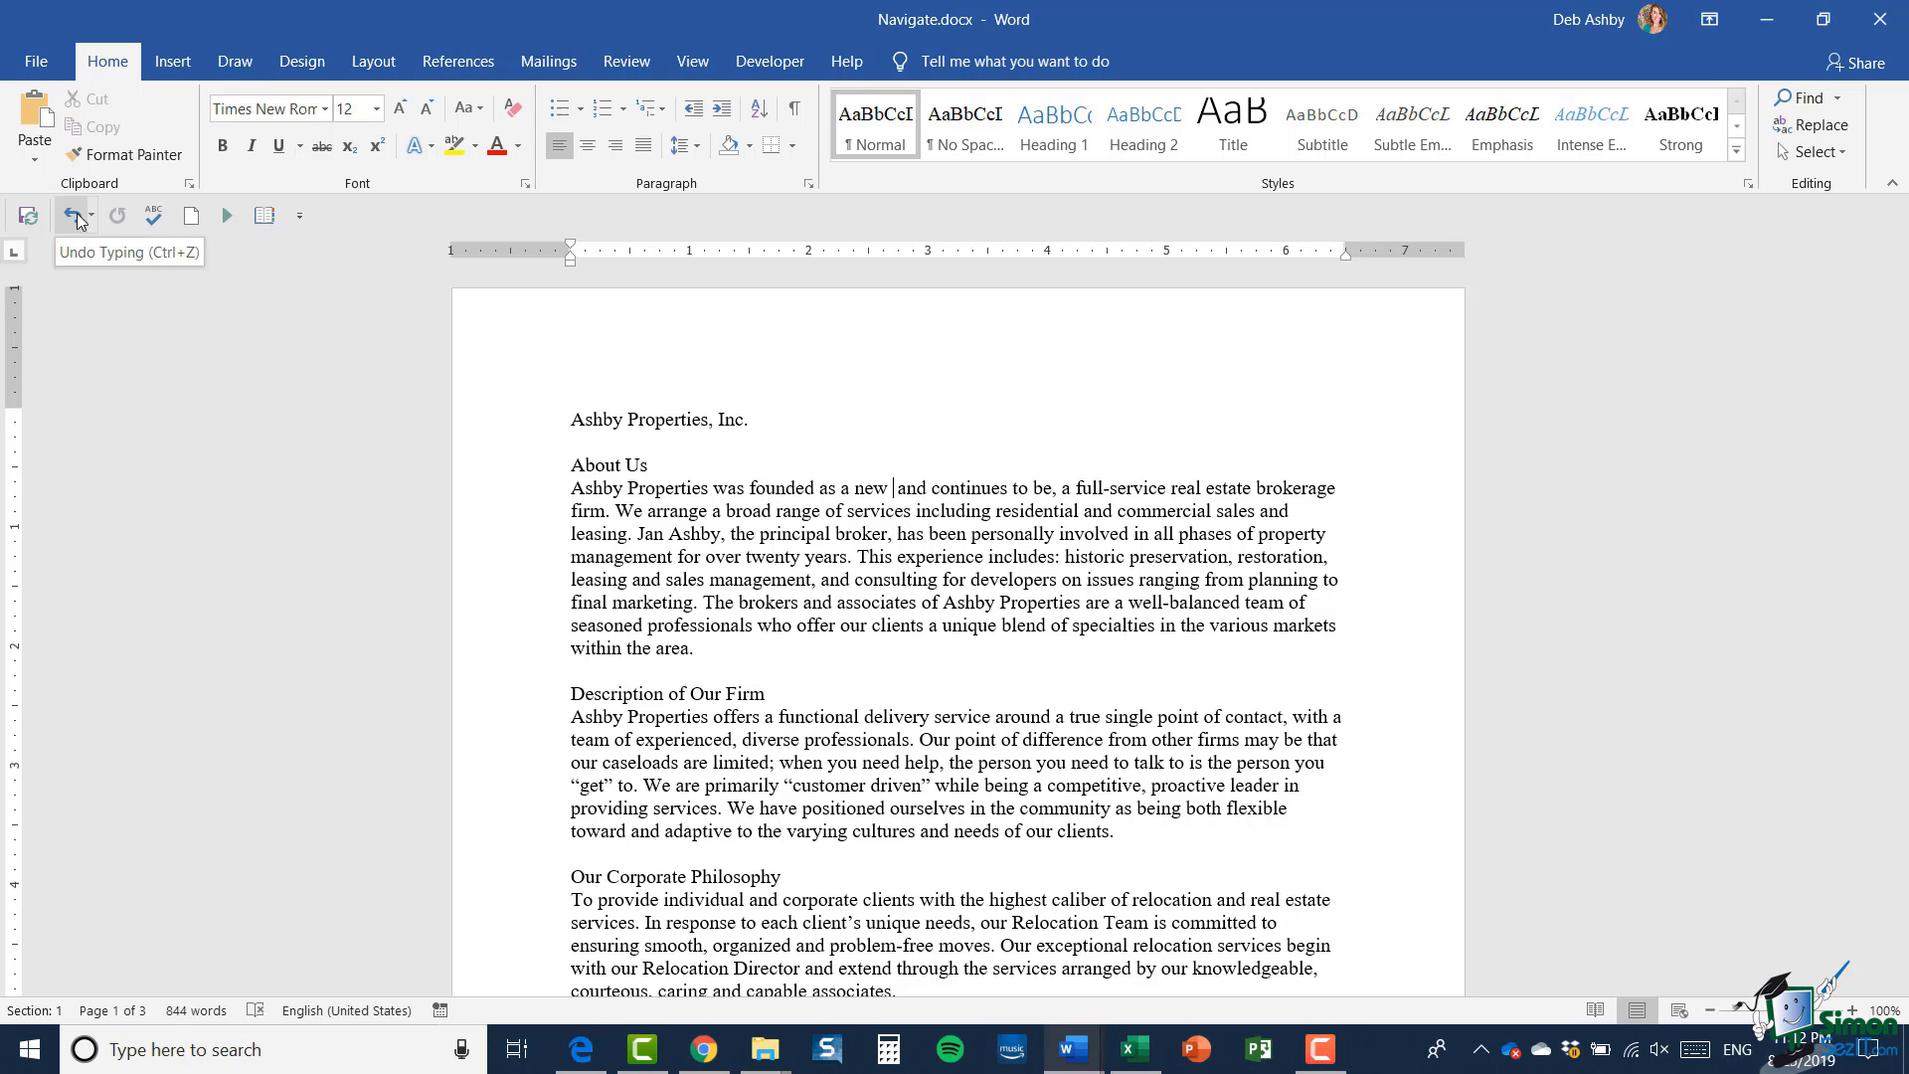
pyautogui.hotkey('ctrl', 'z')
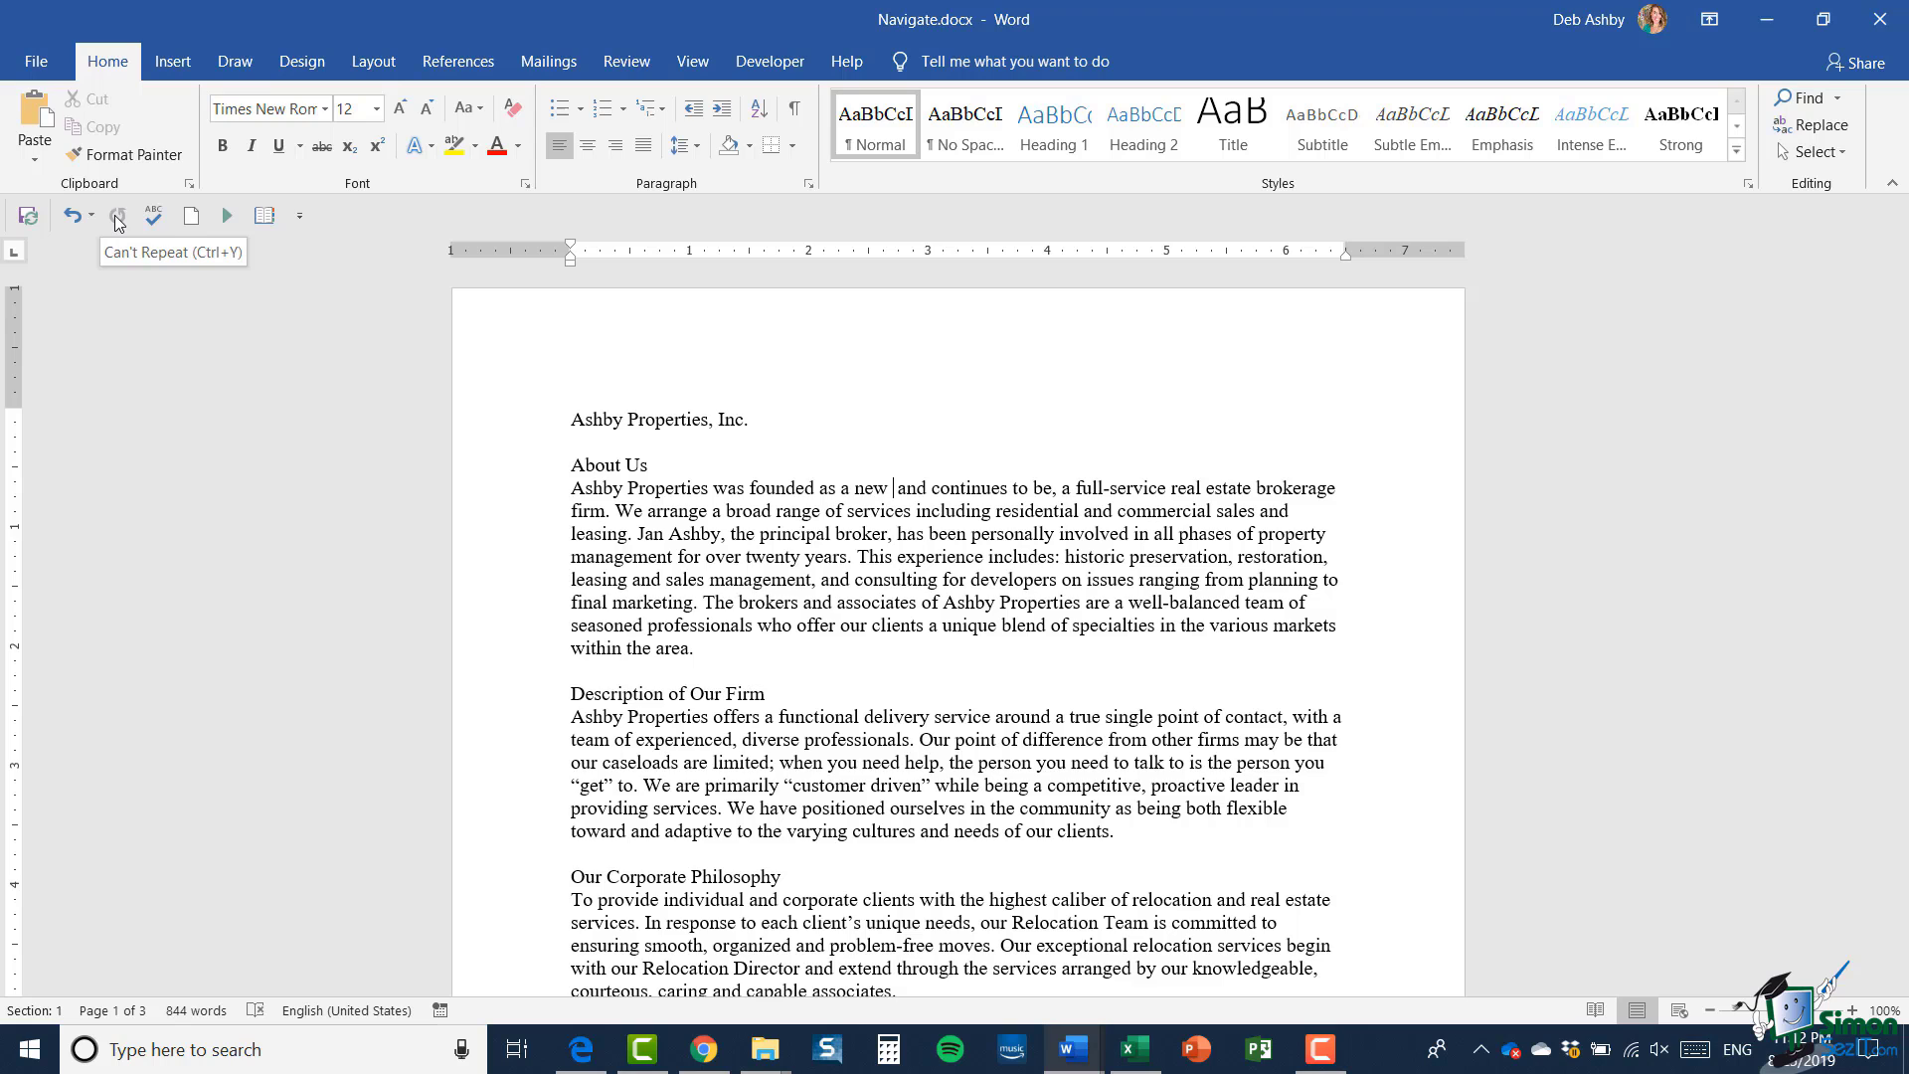
pyautogui.hotkey('ctrl', 'y')
# - Insert the word "company" after "a new" in the first About Us sentence and save the document
pyautogui.write('compan')
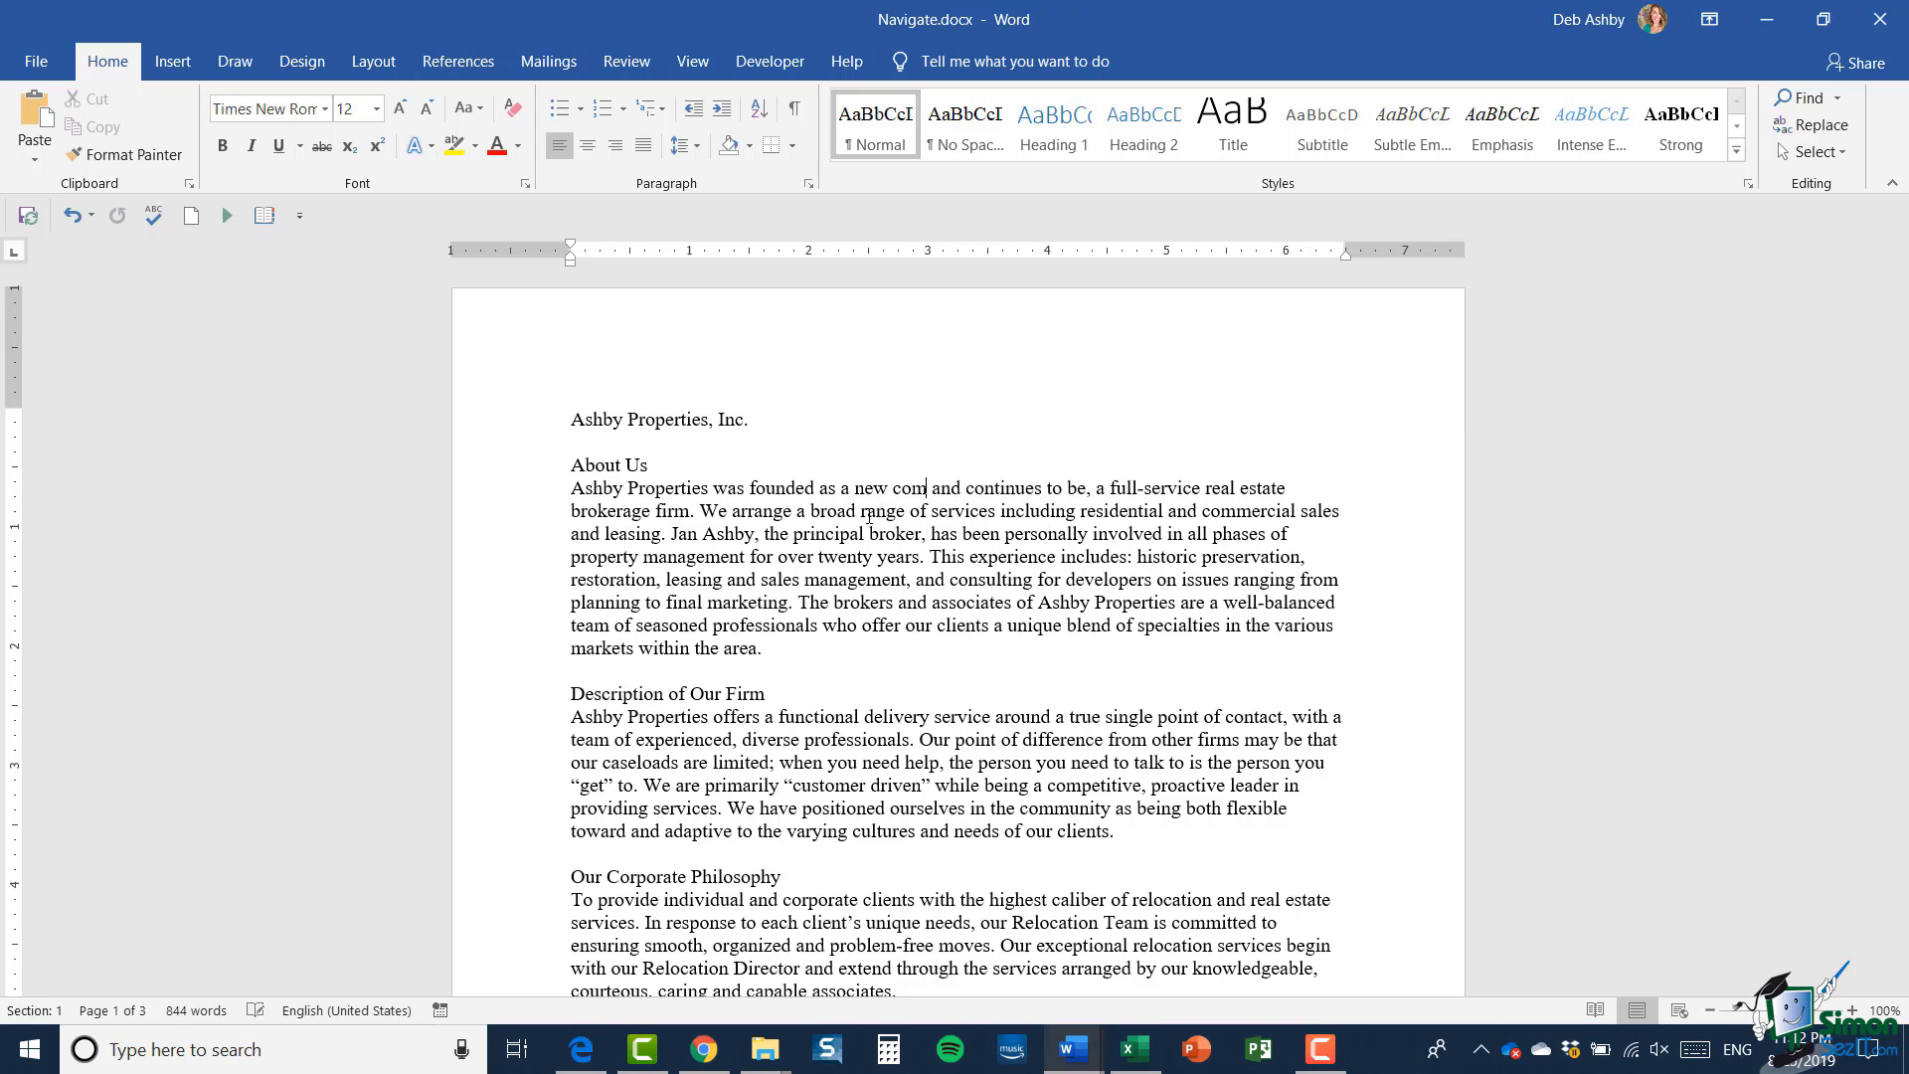
pyautogui.write('y')
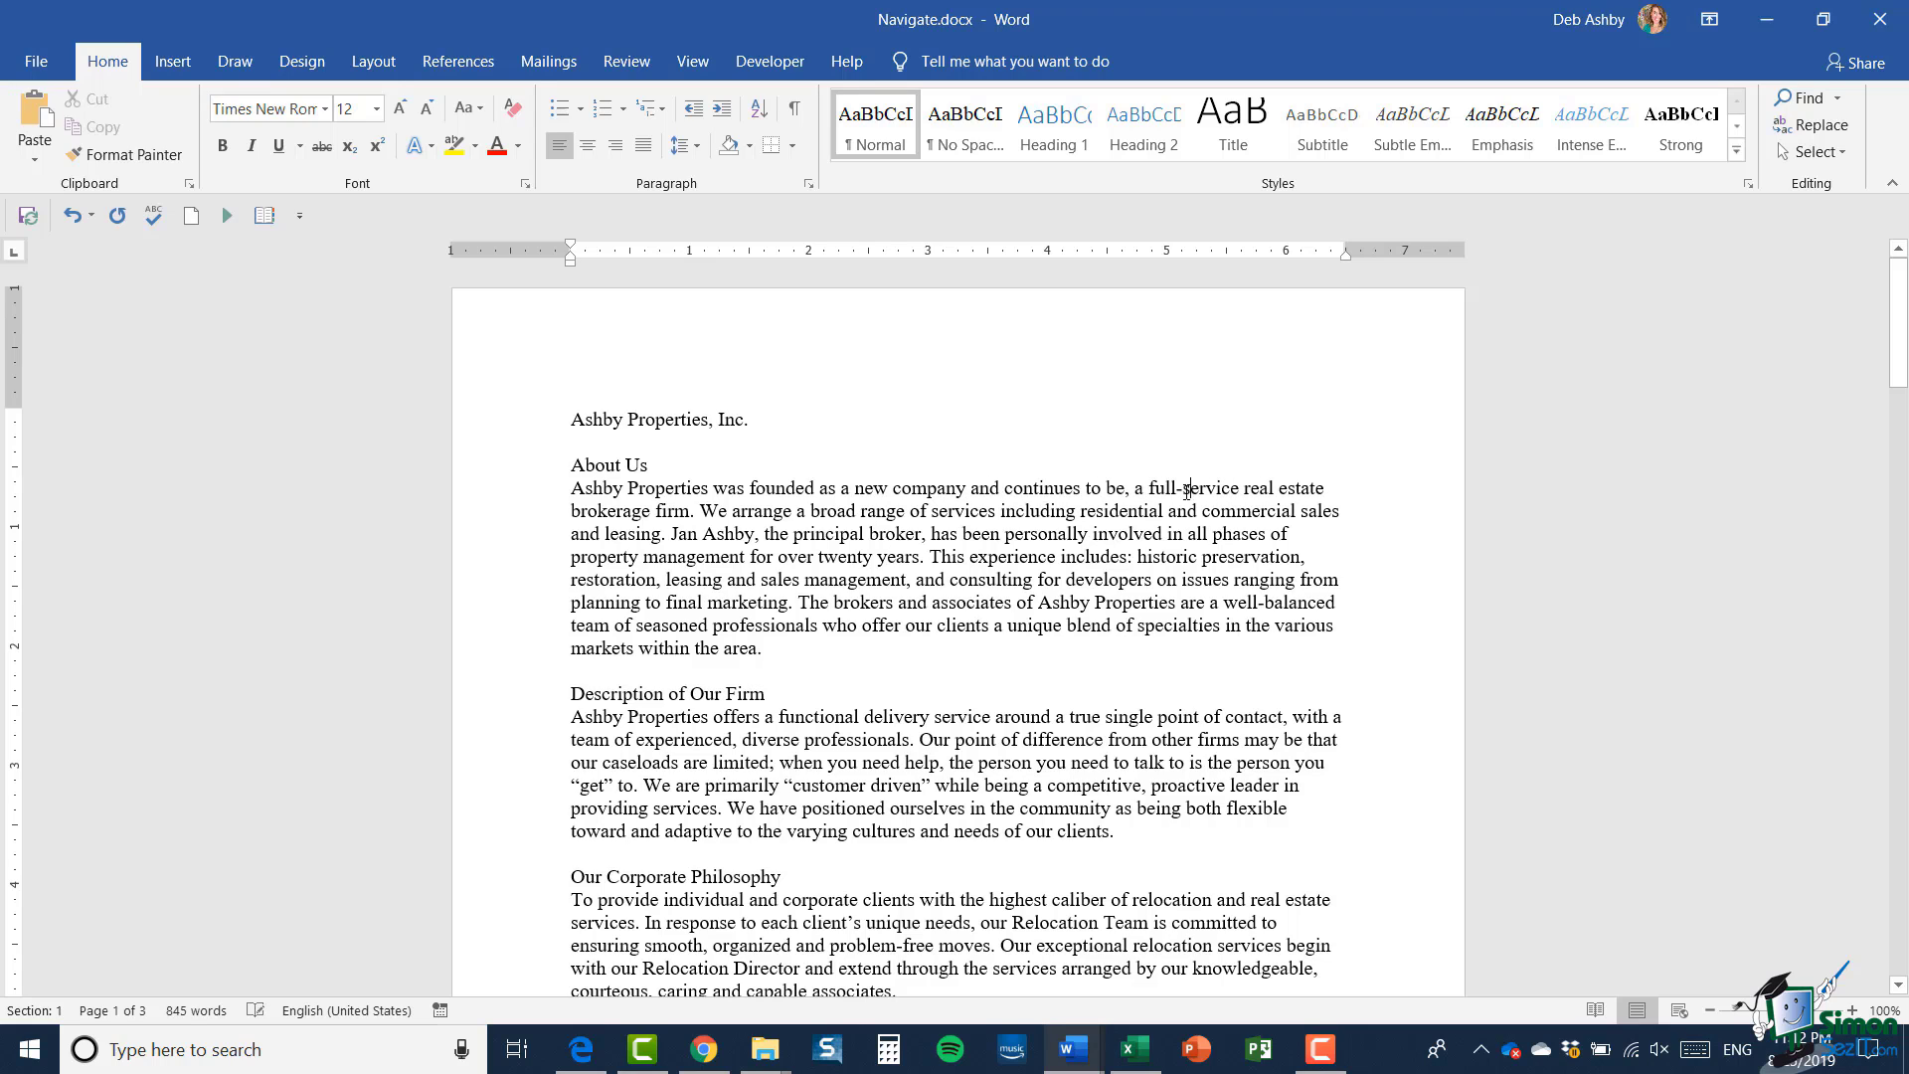
pyautogui.click(28, 221)
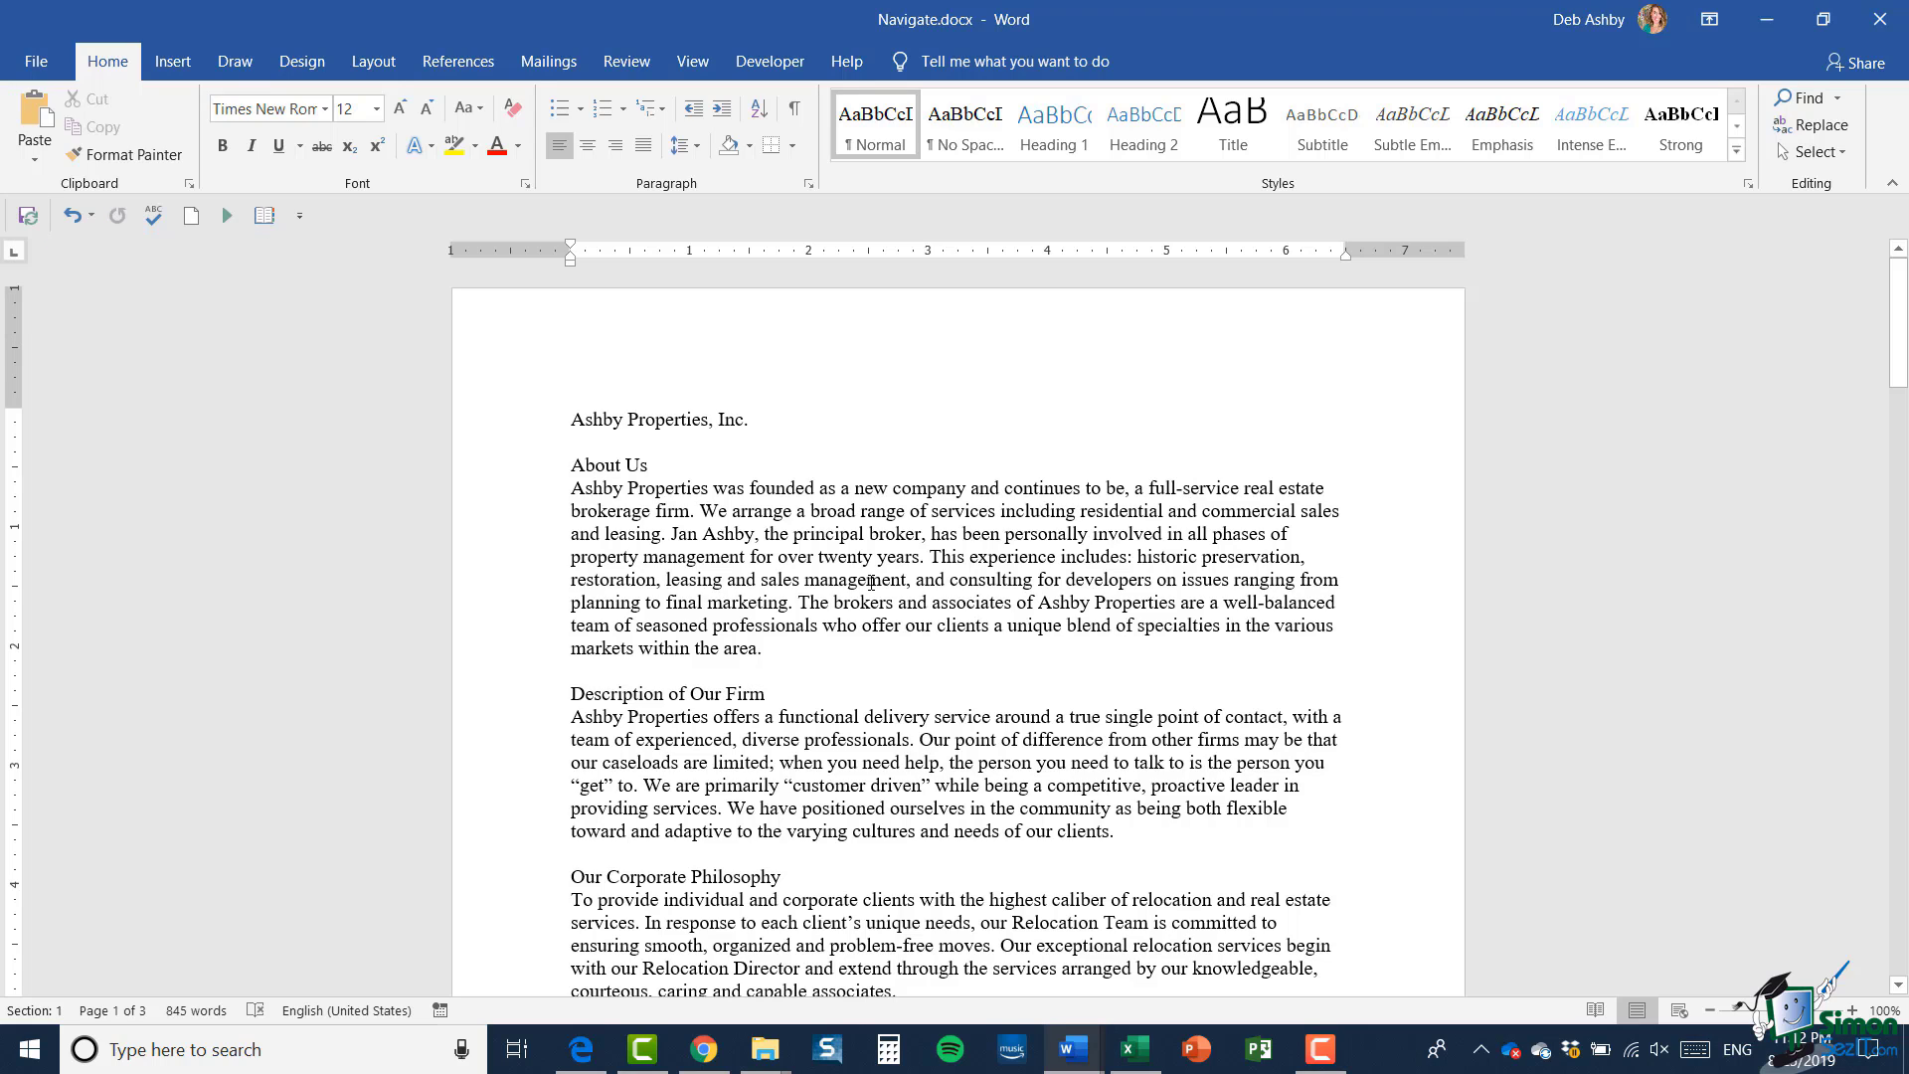